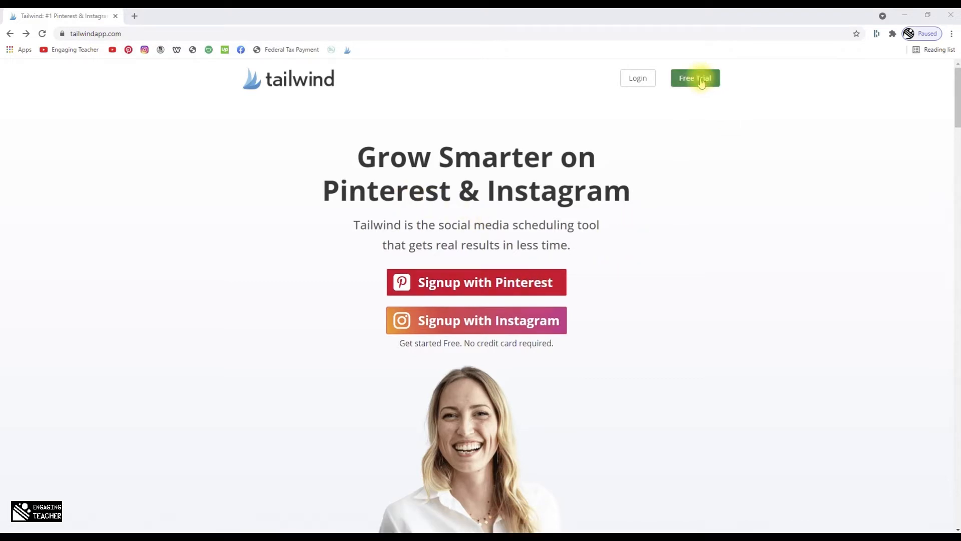
Sign up for Tailwind with Pinterest and give it access to the logged-in Pinterest account
{"action": "left_click", "coordinate": [464, 285]}
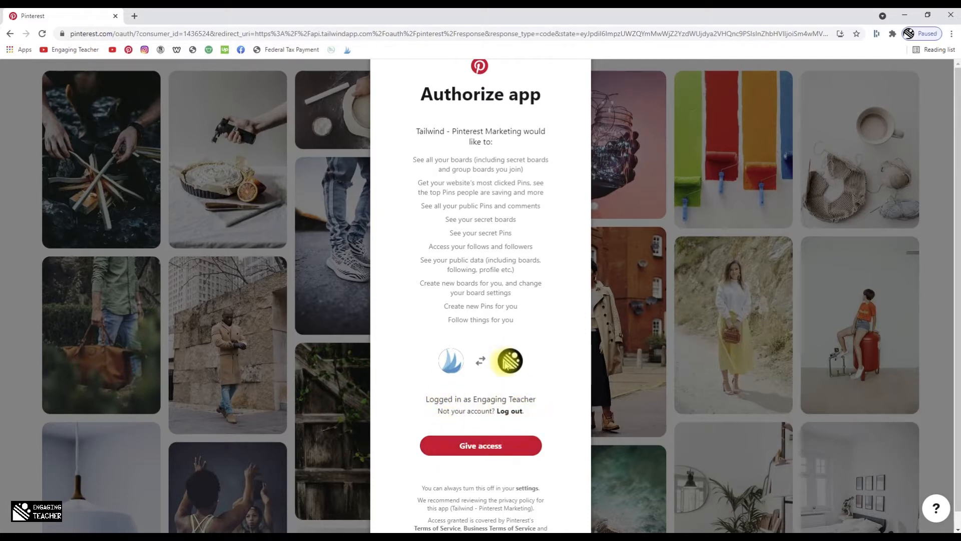
{"action": "left_click", "coordinate": [466, 451]}
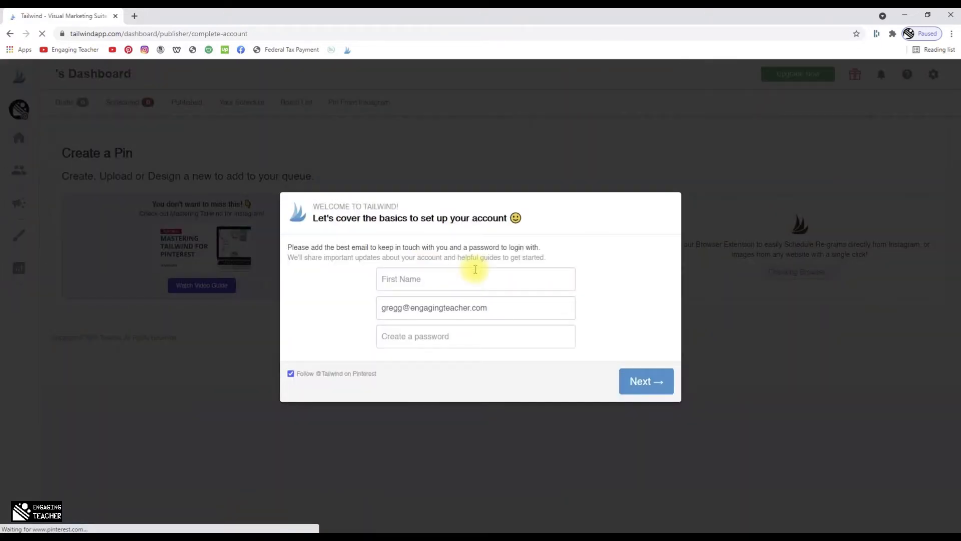
Enter the account holder's first name and a generated account password, submit them, and replace the saved password in Dashlane
{"action": "left_click", "coordinate": [471, 273]}
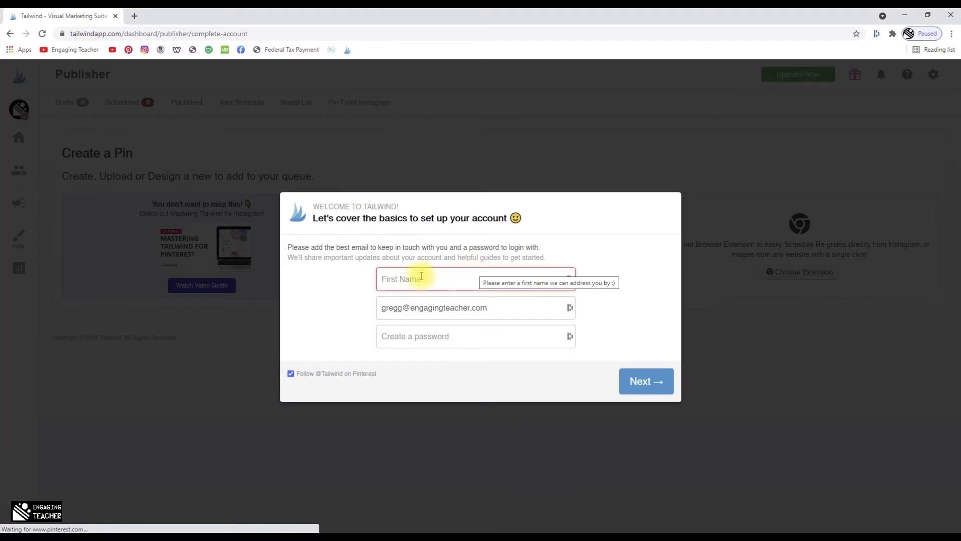
{"action": "type", "text": "Gregg"}
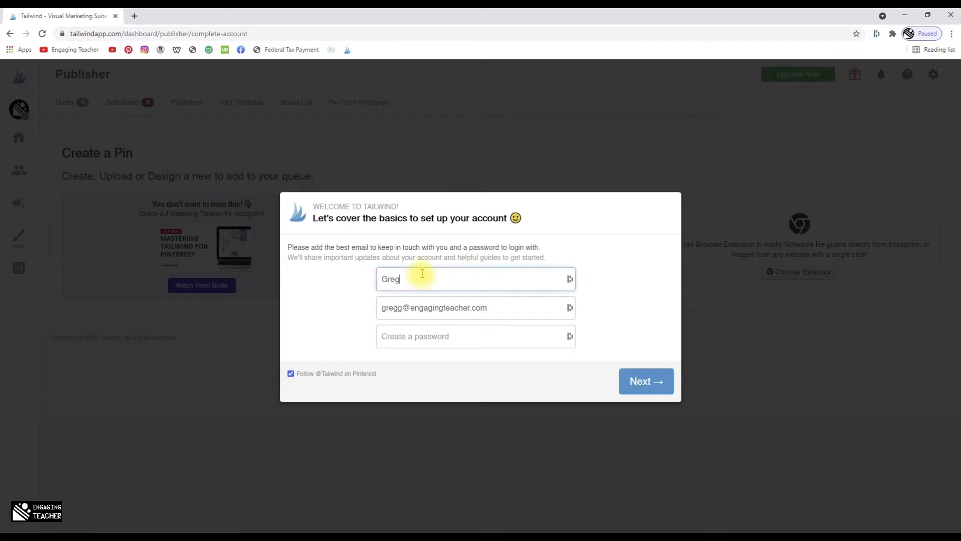
{"action": "left_click", "coordinate": [397, 341]}
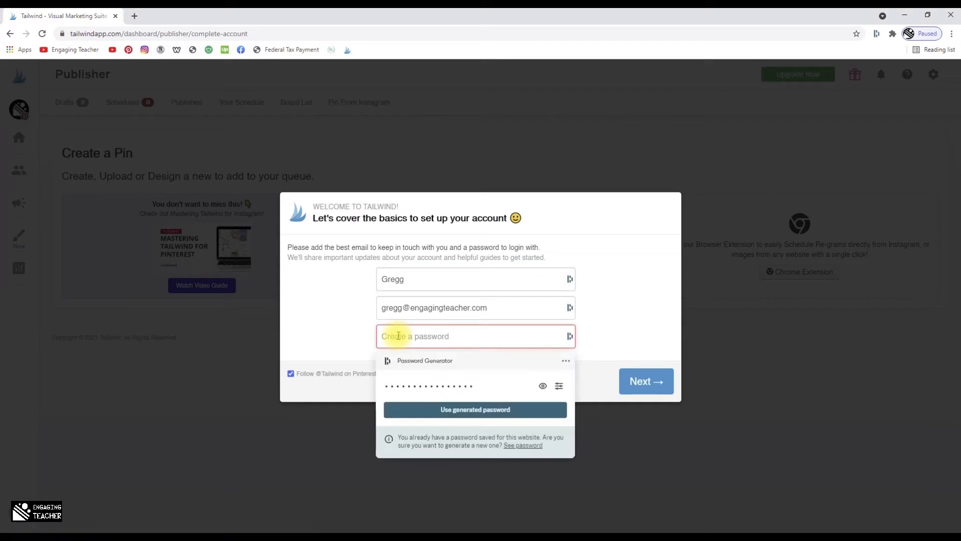
{"action": "left_click", "coordinate": [482, 410]}
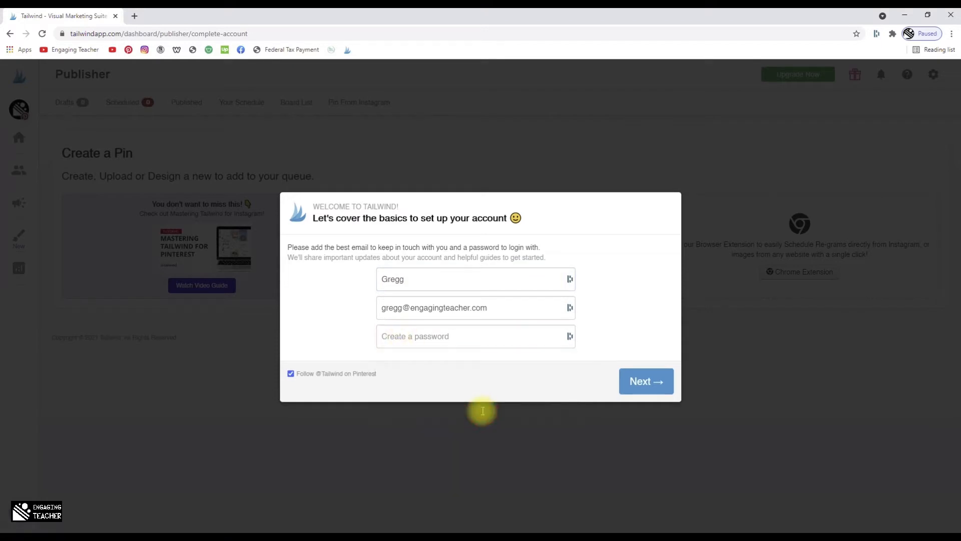
{"action": "left_click", "coordinate": [647, 383]}
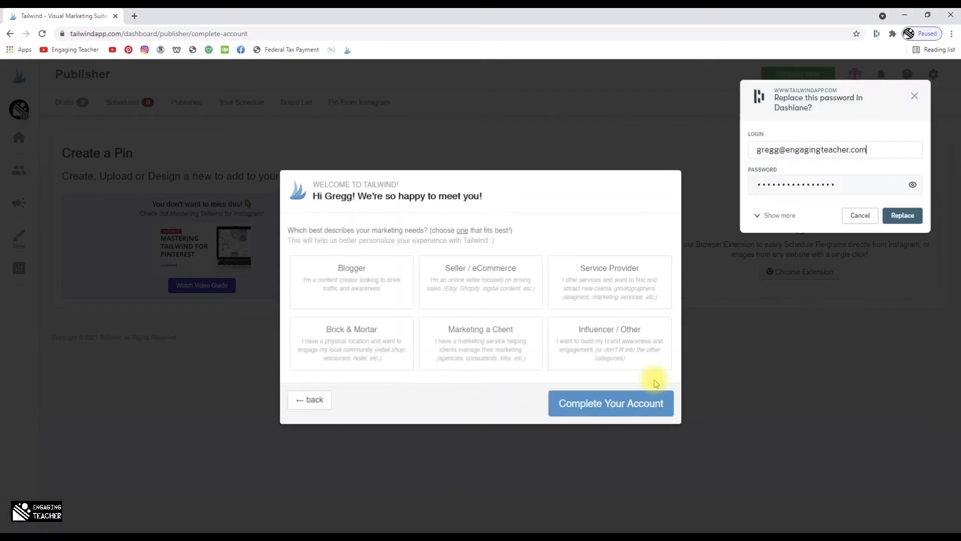
{"action": "left_click", "coordinate": [903, 216]}
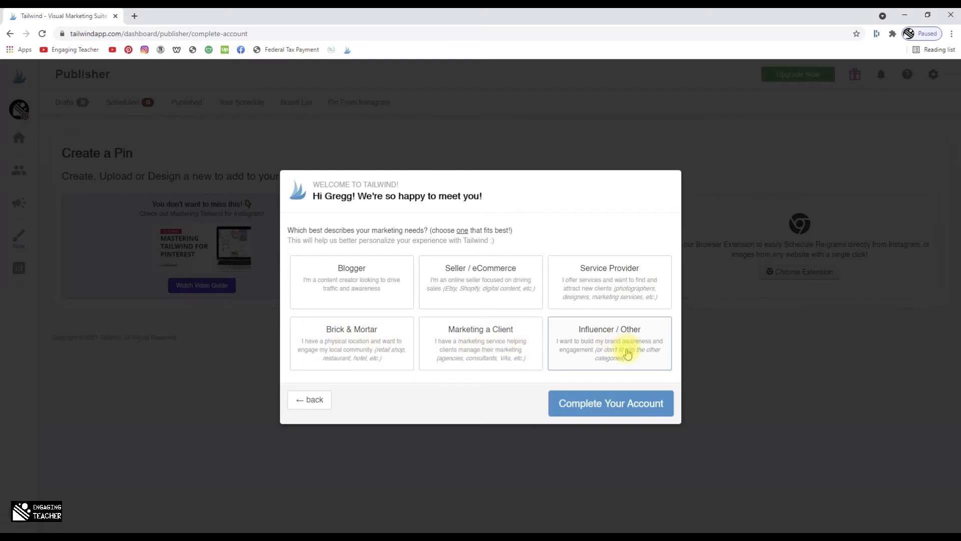
Choose Seller / eCommerce as the marketing need and complete the account
{"action": "left_click", "coordinate": [630, 408]}
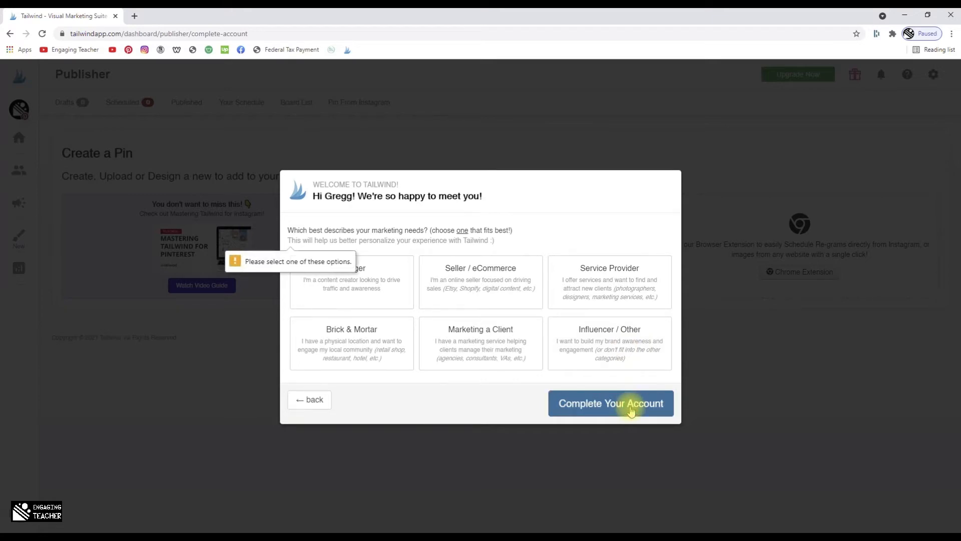
{"action": "left_click", "coordinate": [474, 280]}
{"action": "left_click", "coordinate": [621, 408]}
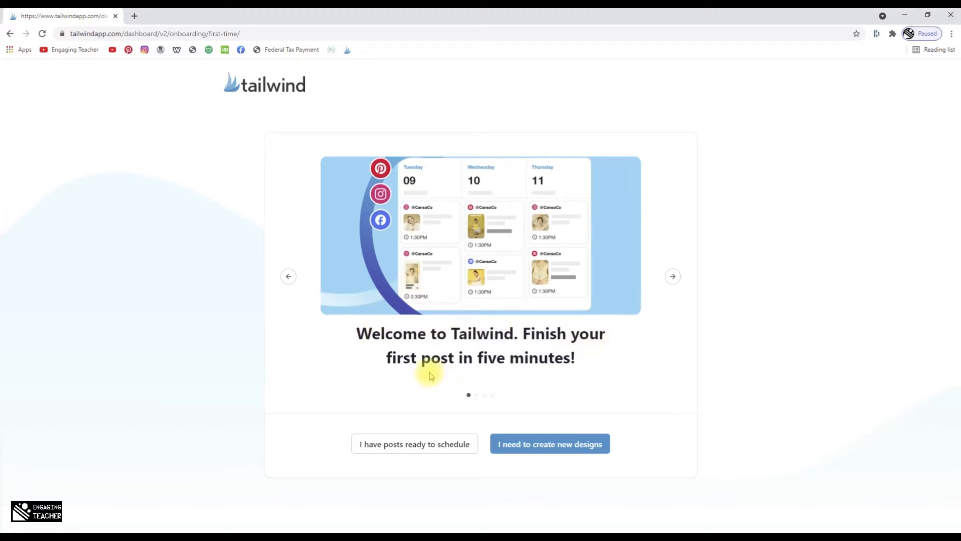
Choose to create new designs and accept the Tailwind Create Terms of Service
{"action": "left_click", "coordinate": [550, 445]}
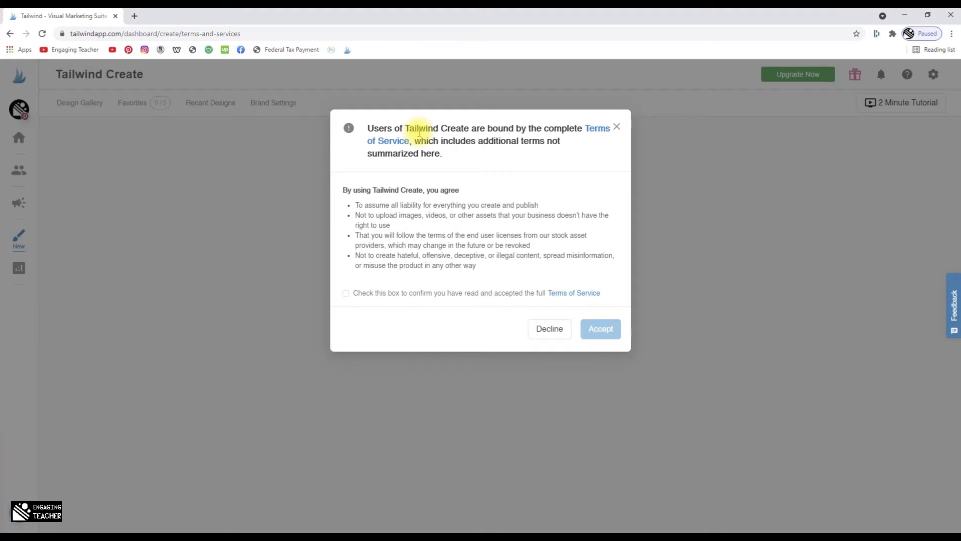
{"action": "left_click", "coordinate": [346, 294]}
{"action": "left_click", "coordinate": [605, 336]}
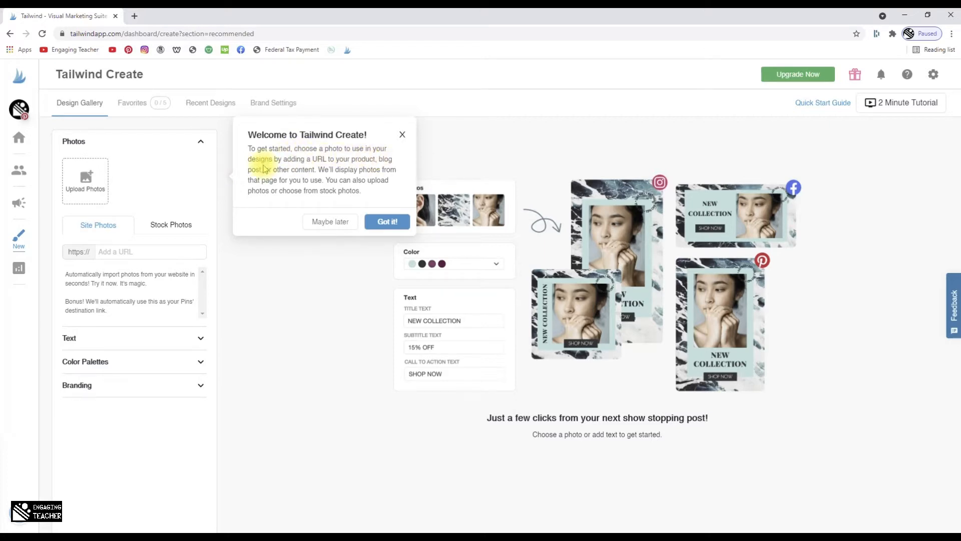
Search the stock photos for "pinterest"
{"action": "left_click", "coordinate": [117, 252]}
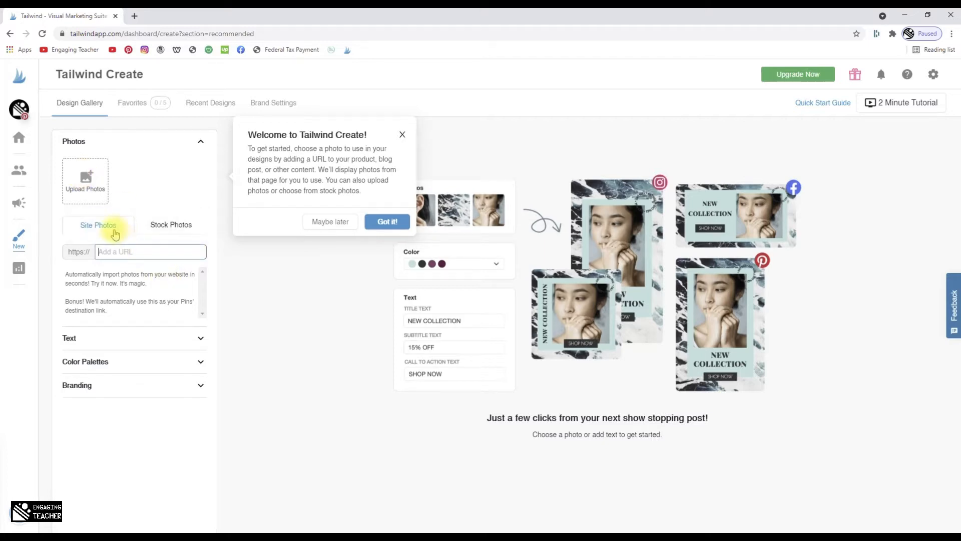
{"action": "left_click", "coordinate": [184, 227]}
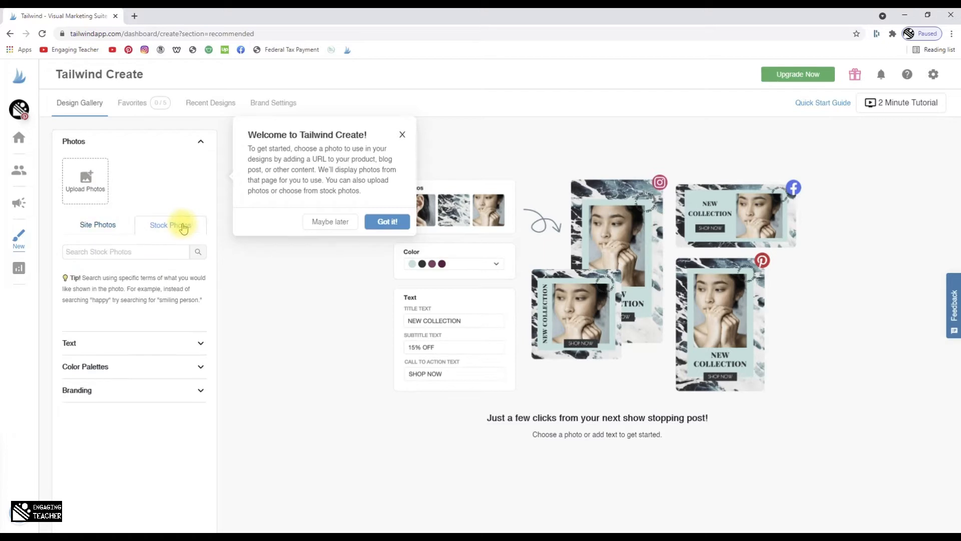
{"action": "left_click", "coordinate": [73, 253]}
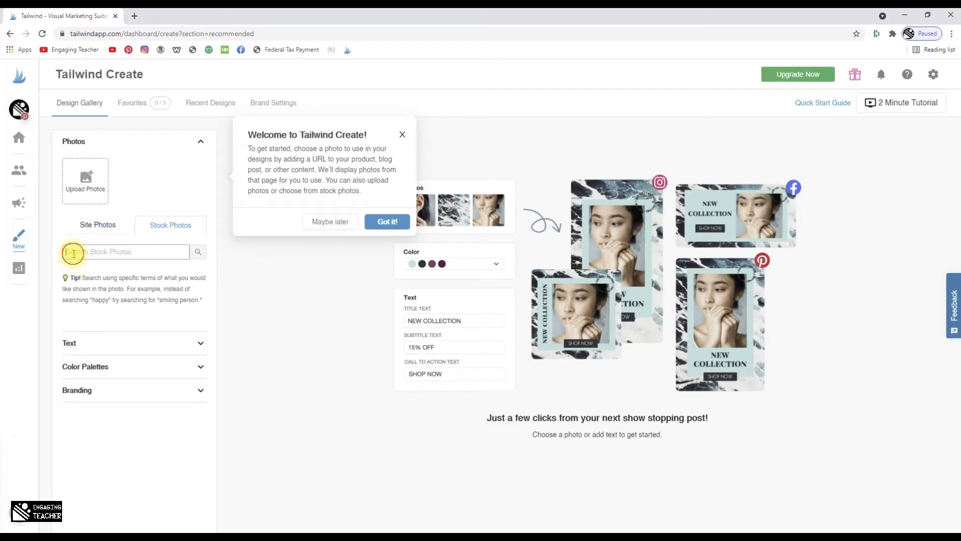
{"action": "type", "text": "pinterest"}
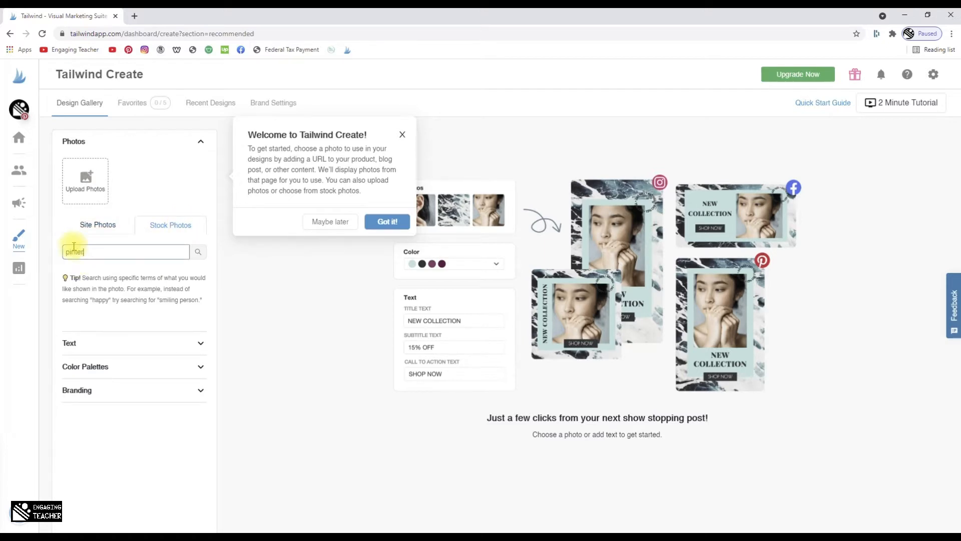
{"action": "key", "text": "Return"}
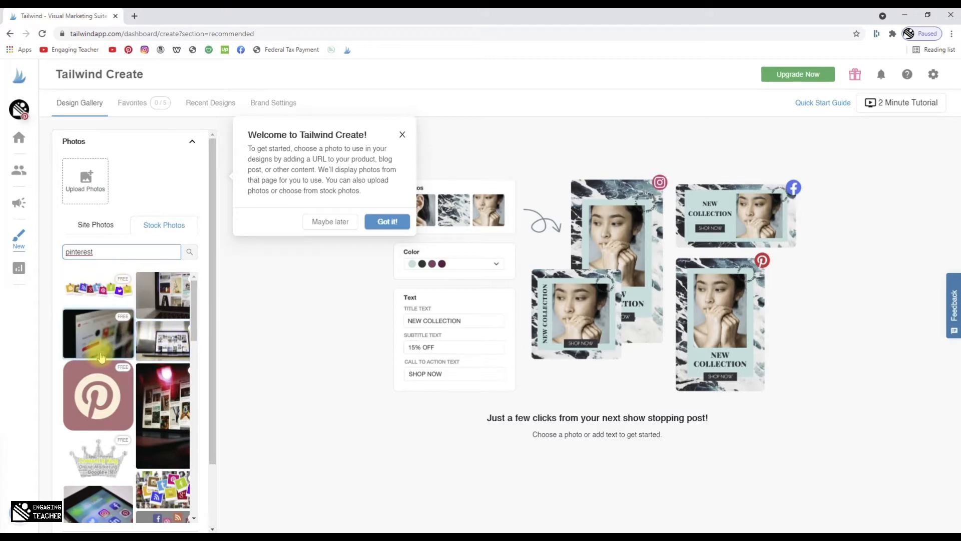
Add three stock photos to the designs: the dark social media app icons, the Pinterest app page, and the laptop showing an image grid
{"action": "scroll", "coordinate": [114, 352], "scroll_direction": "down", "scroll_amount": 2}
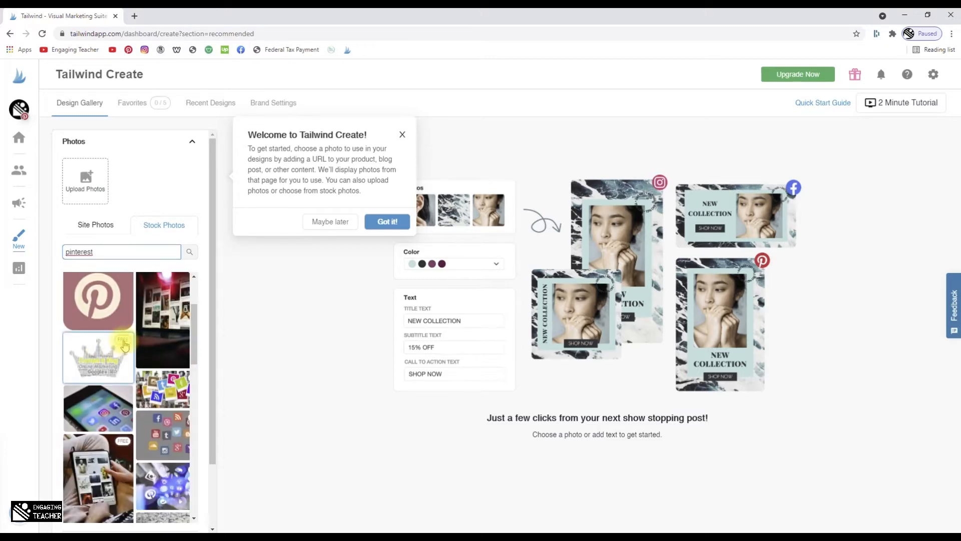
{"action": "scroll", "coordinate": [123, 448], "scroll_direction": "down", "scroll_amount": 2}
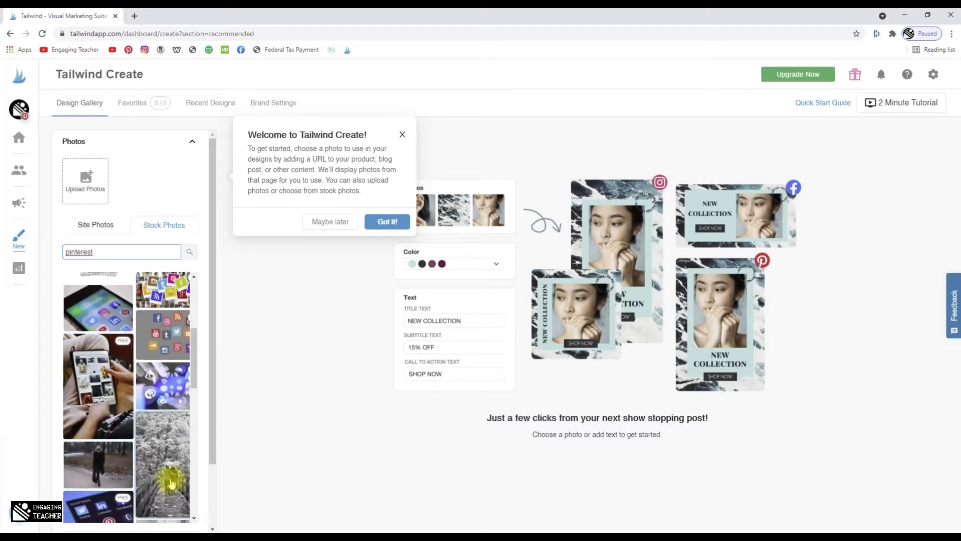
{"action": "scroll", "coordinate": [161, 475], "scroll_direction": "down", "scroll_amount": 2}
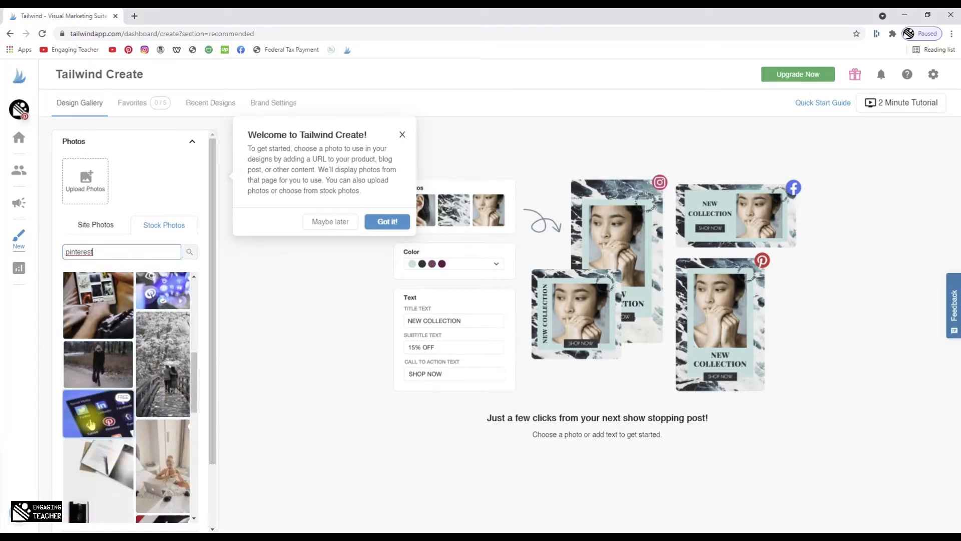
{"action": "left_click", "coordinate": [90, 421]}
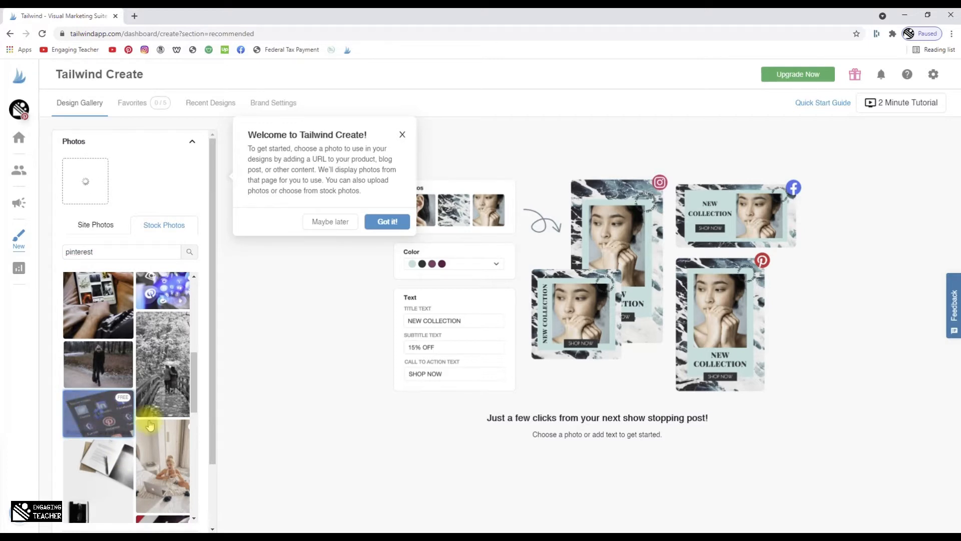
{"action": "scroll", "coordinate": [150, 426], "scroll_direction": "down", "scroll_amount": 2}
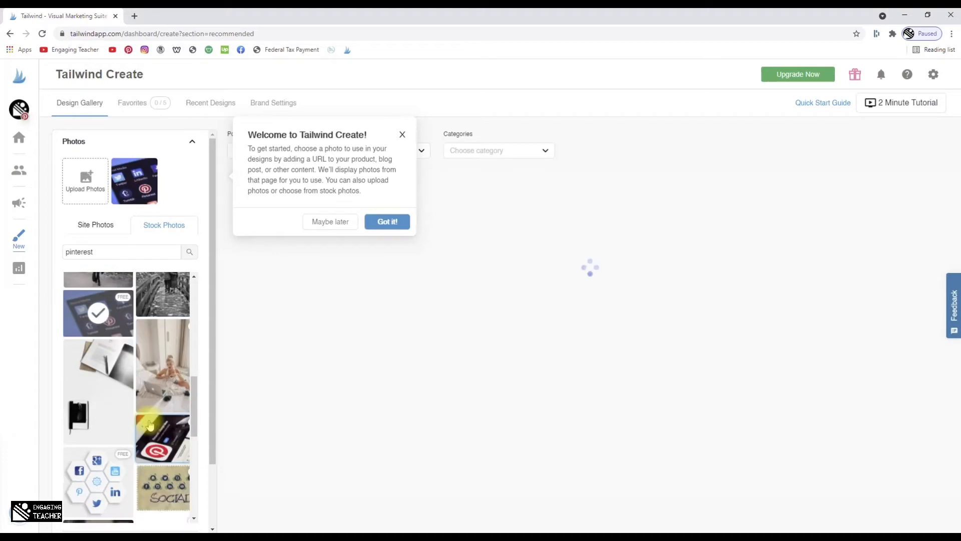
{"action": "scroll", "coordinate": [166, 440], "scroll_direction": "down", "scroll_amount": 2}
{"action": "left_click", "coordinate": [167, 439]}
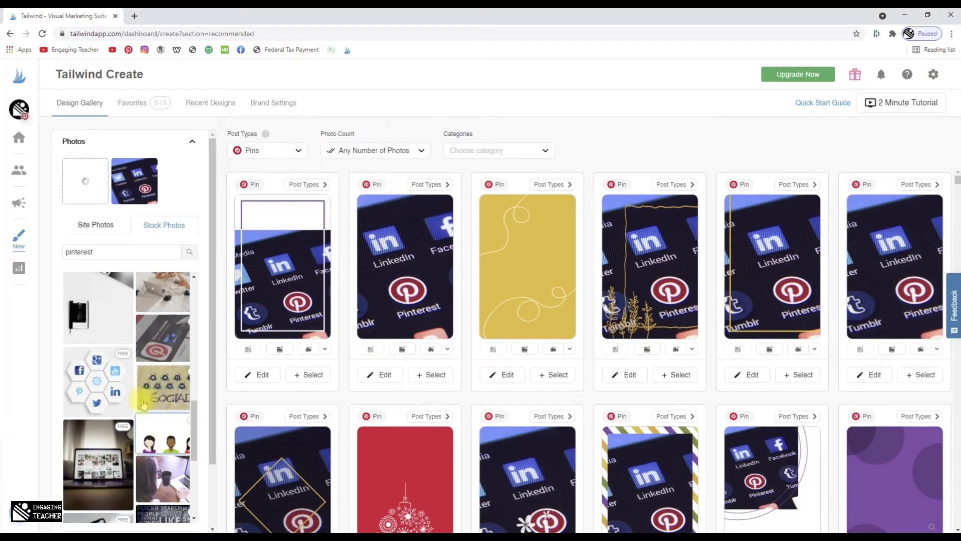
{"action": "left_click", "coordinate": [97, 450]}
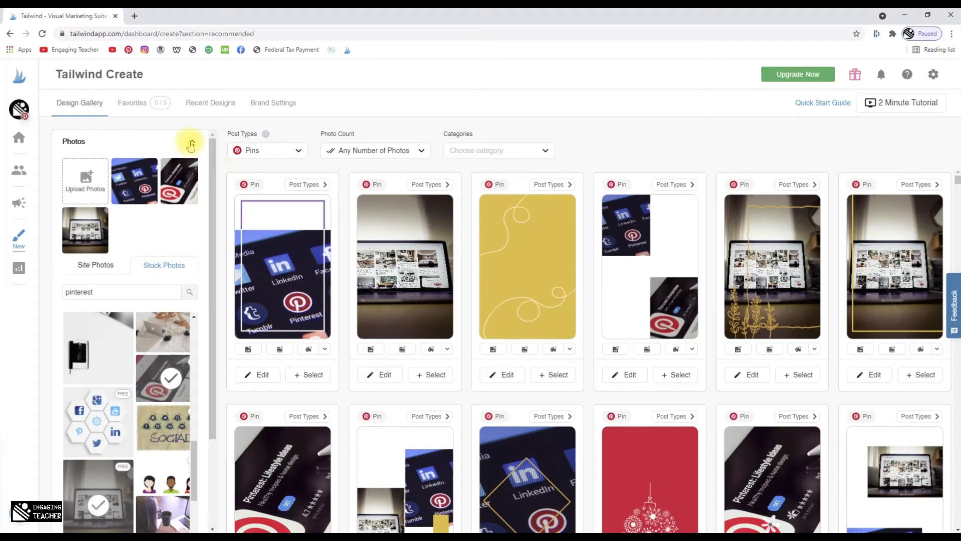
Set the designs' title text to "Look at My AWESOME Pin!" and dismiss the text tip
{"action": "left_click_drag", "start_coordinate": [213, 155], "coordinate": [208, 313]}
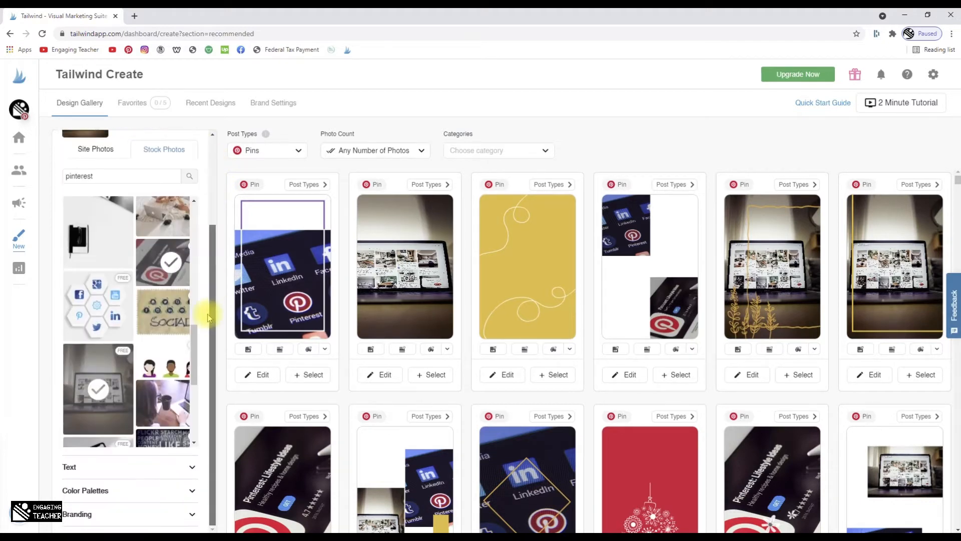
{"action": "left_click", "coordinate": [119, 158]}
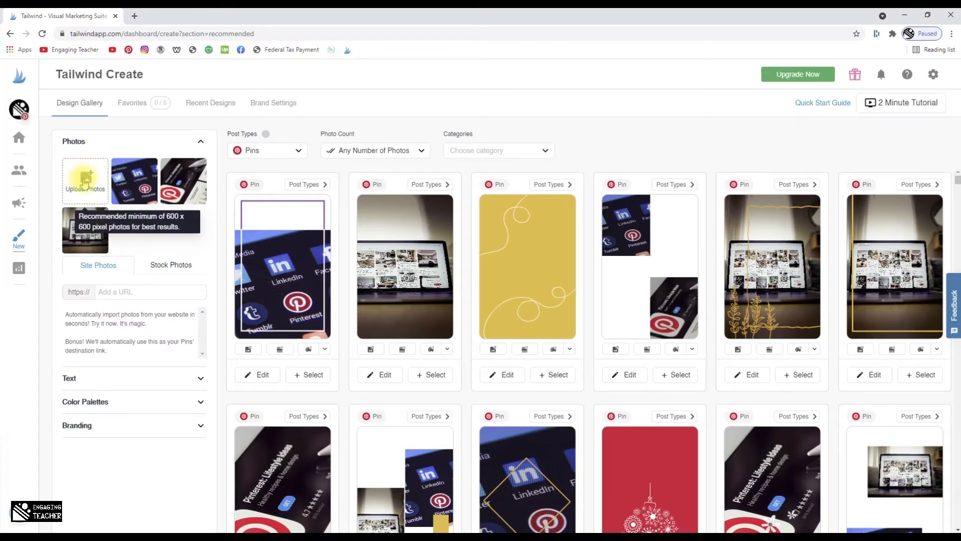
{"action": "left_click", "coordinate": [73, 379]}
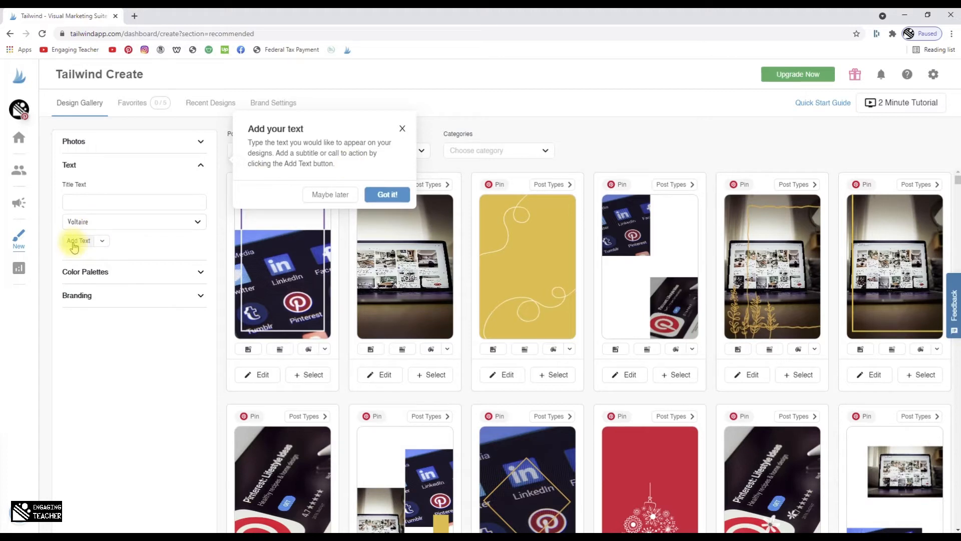
{"action": "left_click", "coordinate": [90, 202]}
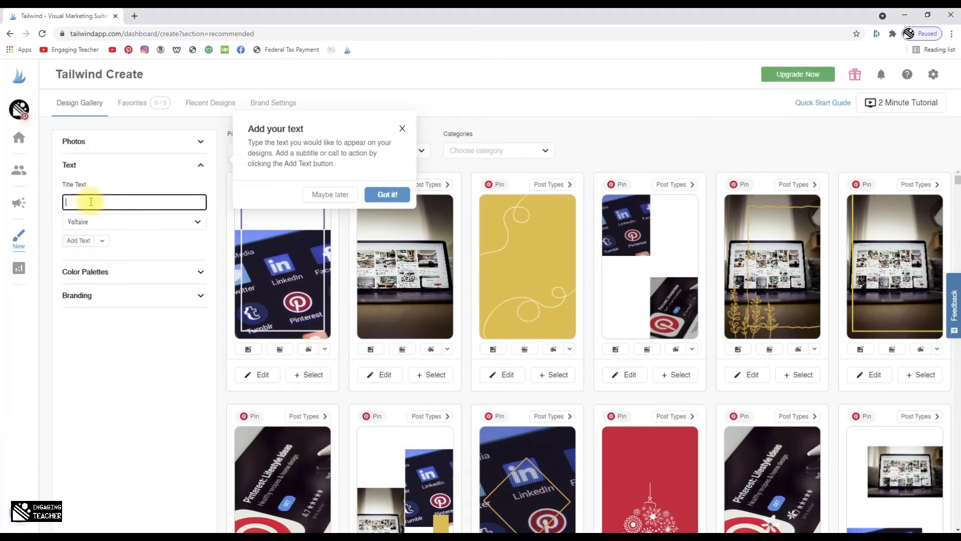
{"action": "type", "text": "Lok"}
{"action": "key", "text": "BackSpace"}
{"action": "type", "text": "ok at "}
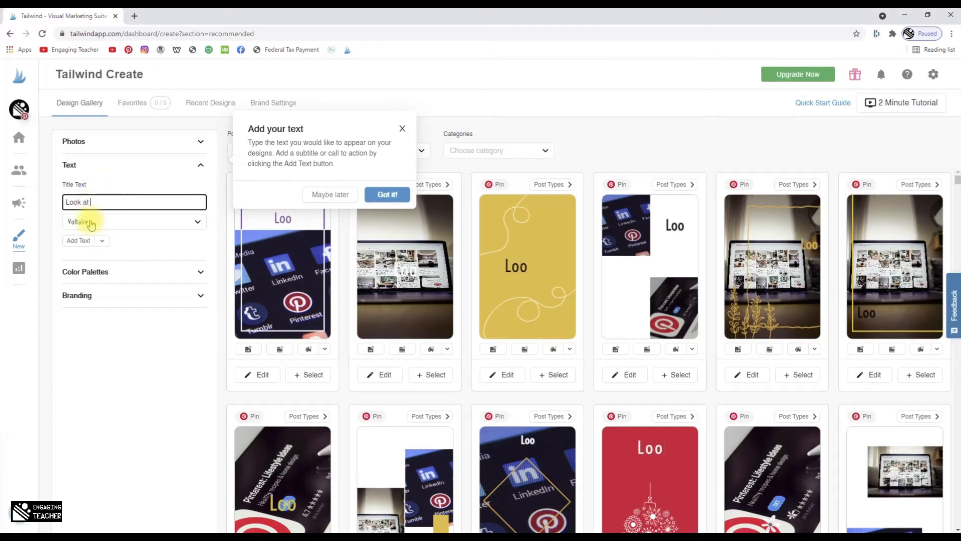
{"action": "type", "text": "My AWESOM"}
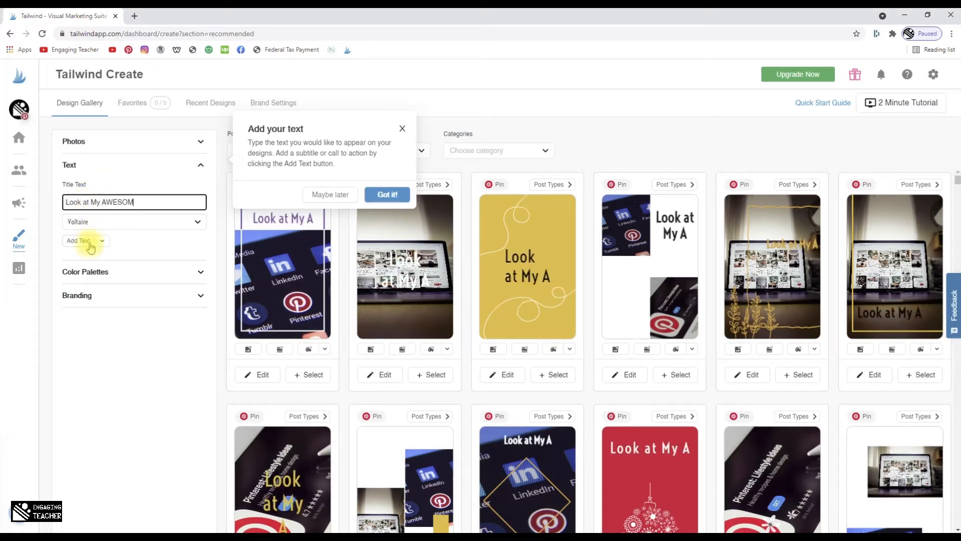
{"action": "type", "text": "E Pin!"}
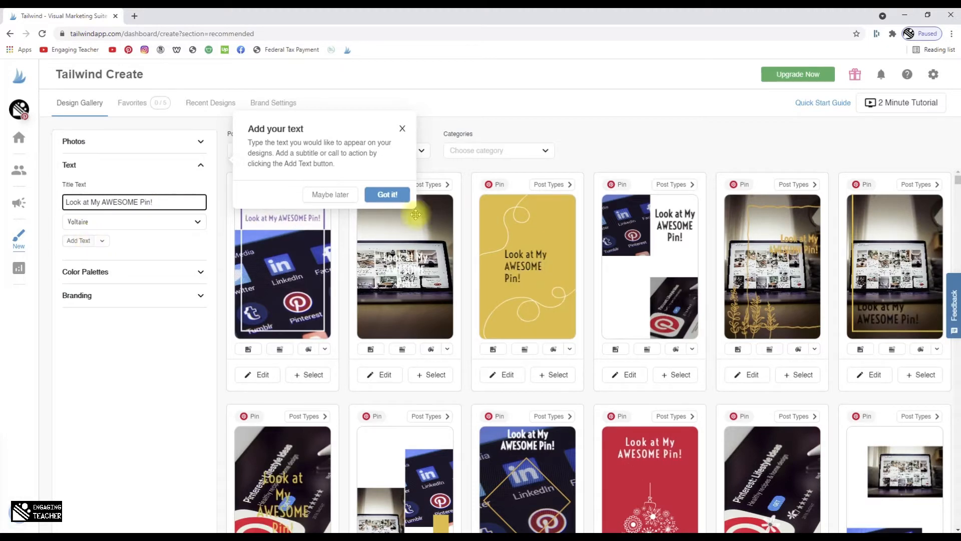
{"action": "left_click", "coordinate": [387, 195]}
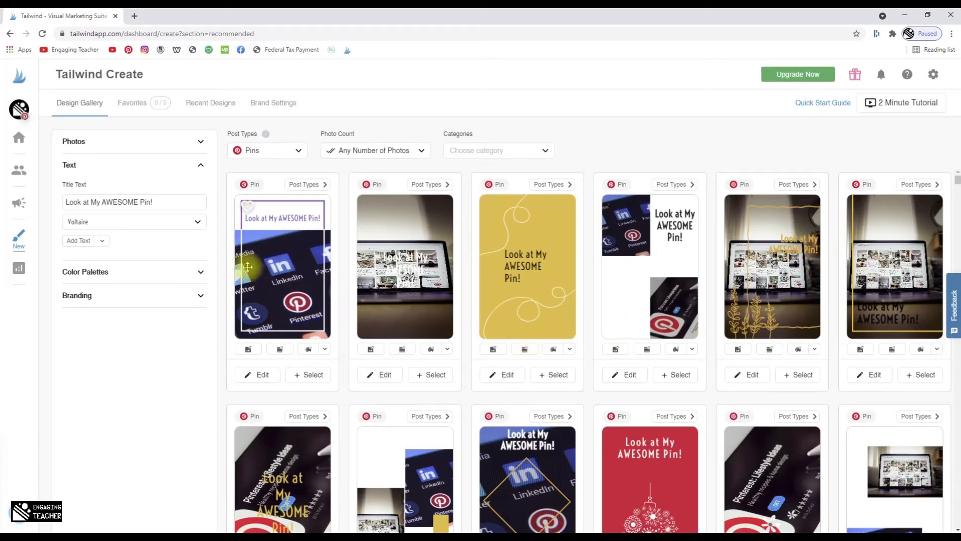
Add a call to action to the designs with the text "Read More"
{"action": "left_click", "coordinate": [99, 241]}
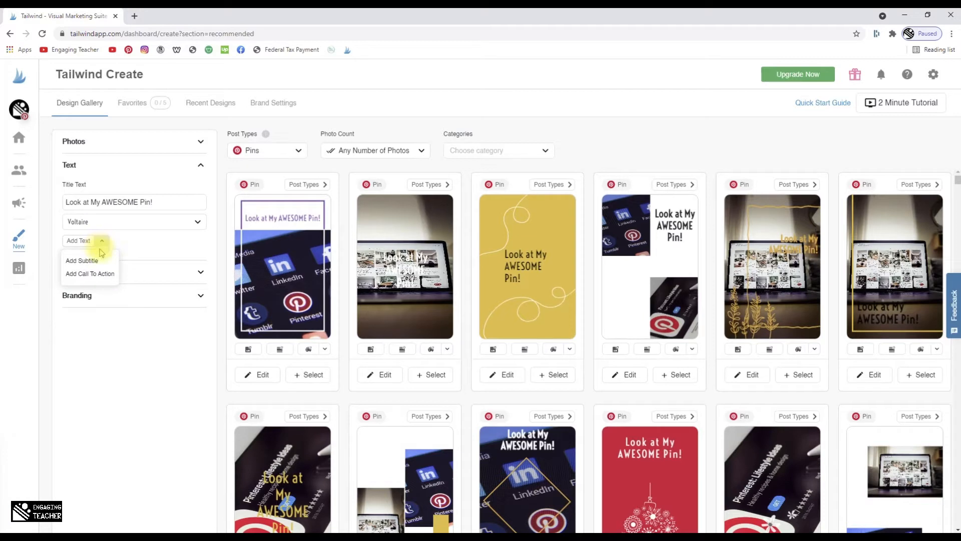
{"action": "left_click", "coordinate": [92, 283]}
{"action": "left_click", "coordinate": [87, 263]}
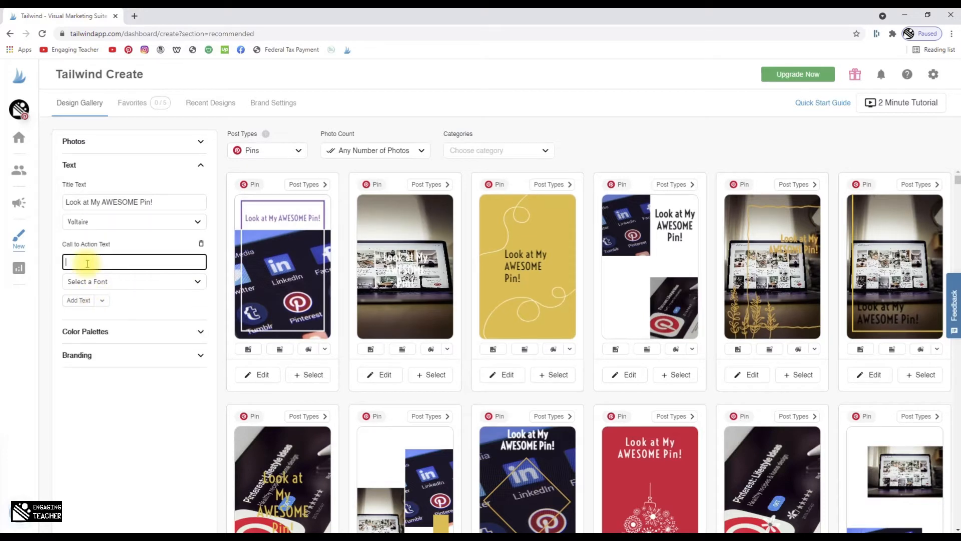
{"action": "type", "text": "Read More"}
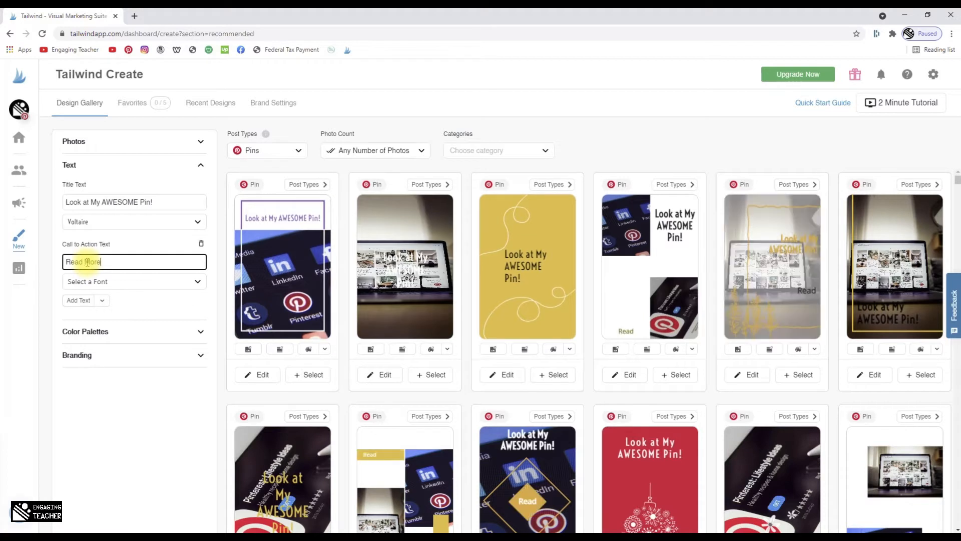
Change the call to action text to "Read More..." and add a blank subtitle field to the designs
{"action": "type", "text": "..."}
{"action": "left_click", "coordinate": [162, 241]}
{"action": "left_click", "coordinate": [102, 300]}
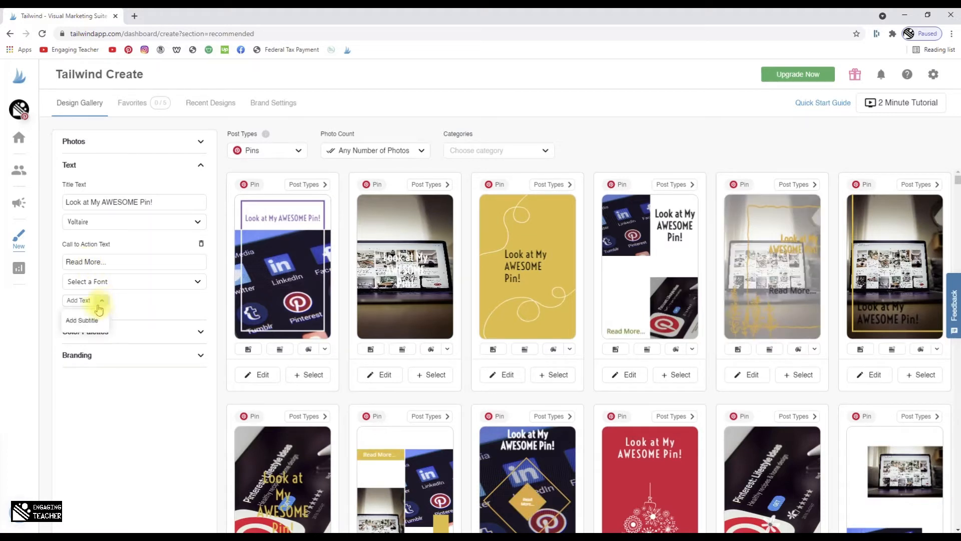
{"action": "left_click", "coordinate": [76, 323]}
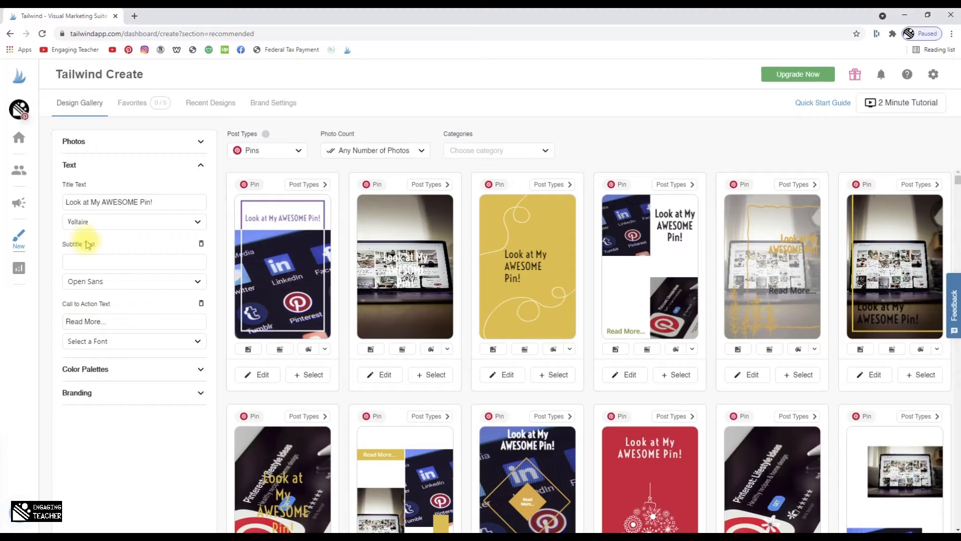
{"action": "left_click", "coordinate": [99, 266]}
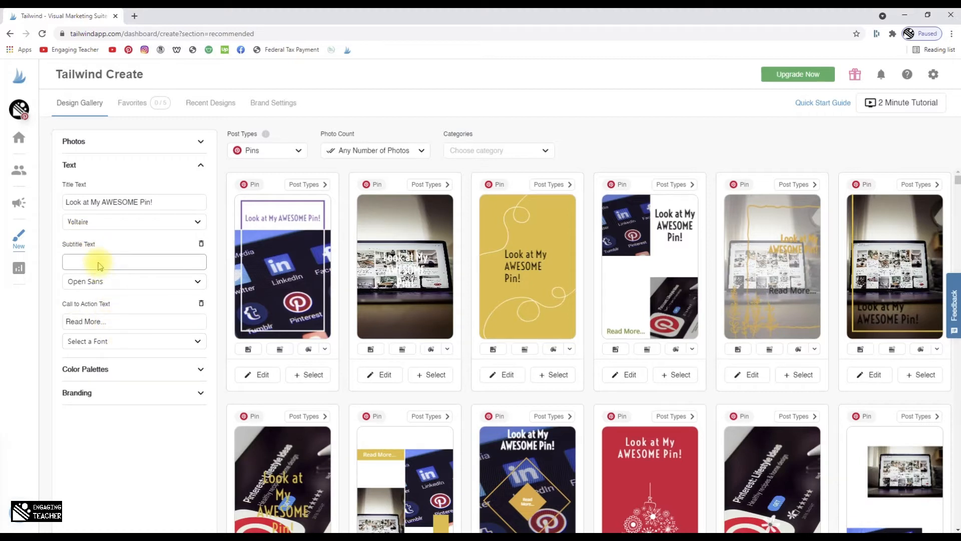
{"action": "left_click", "coordinate": [112, 320]}
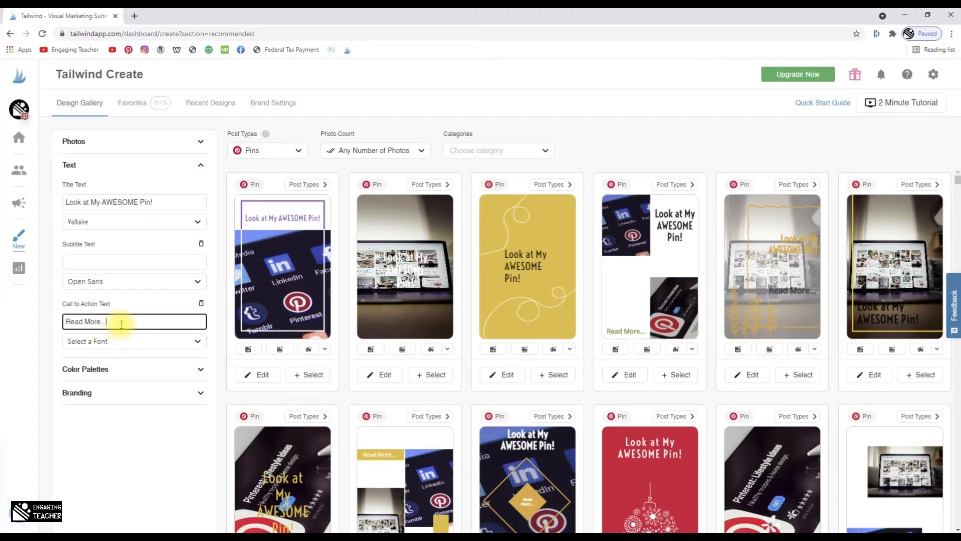
{"action": "left_click", "coordinate": [100, 262]}
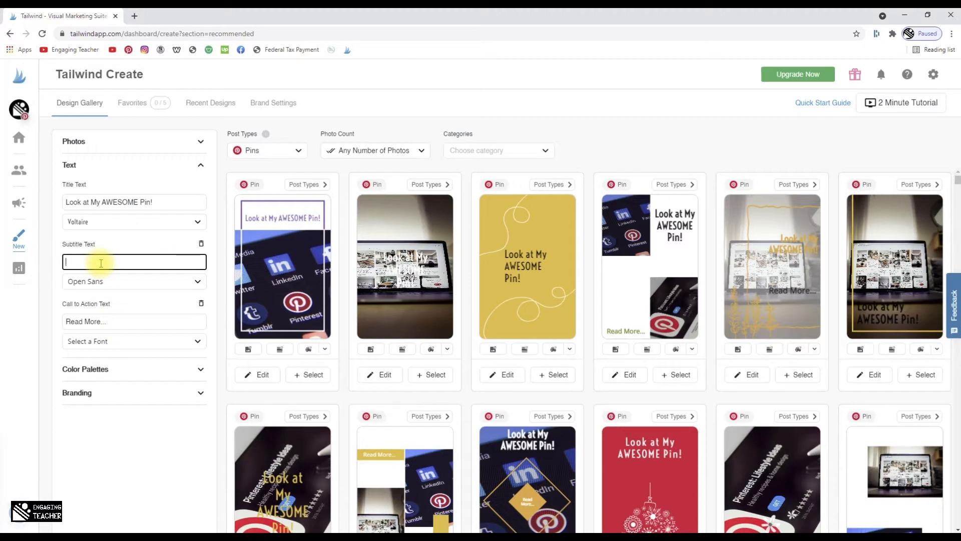
{"action": "left_click", "coordinate": [146, 457]}
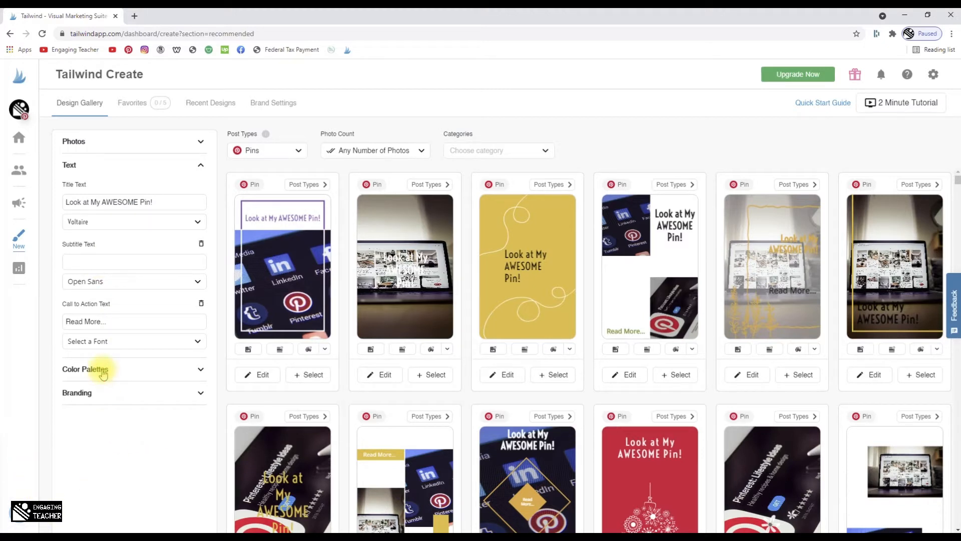
Try the color palettes taken from the first, second and third photos on the designs
{"action": "left_click", "coordinate": [200, 369]}
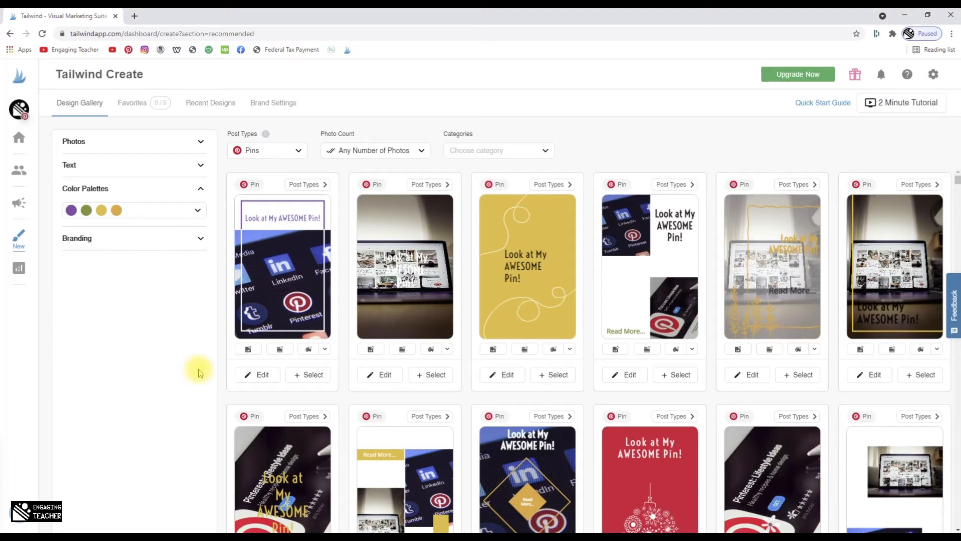
{"action": "left_click", "coordinate": [166, 214]}
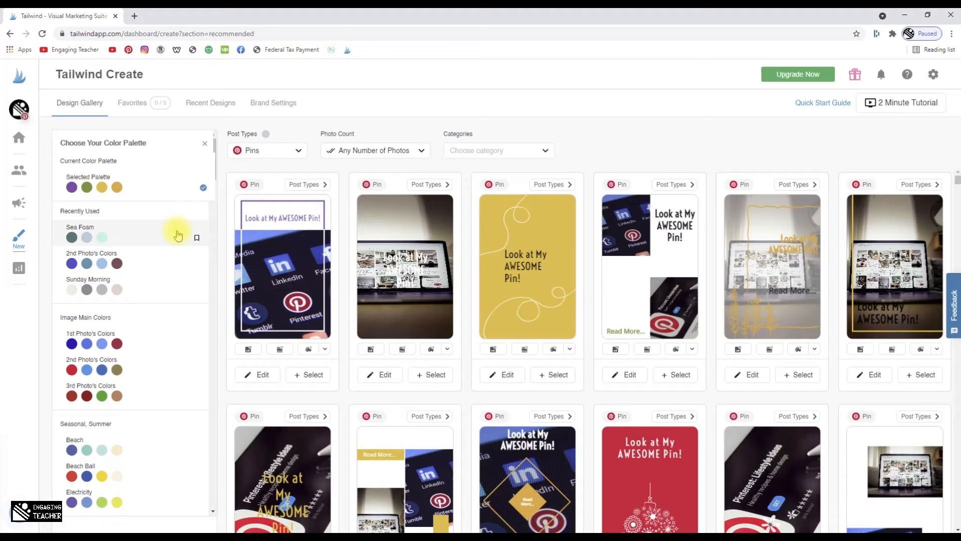
{"action": "left_click", "coordinate": [119, 348]}
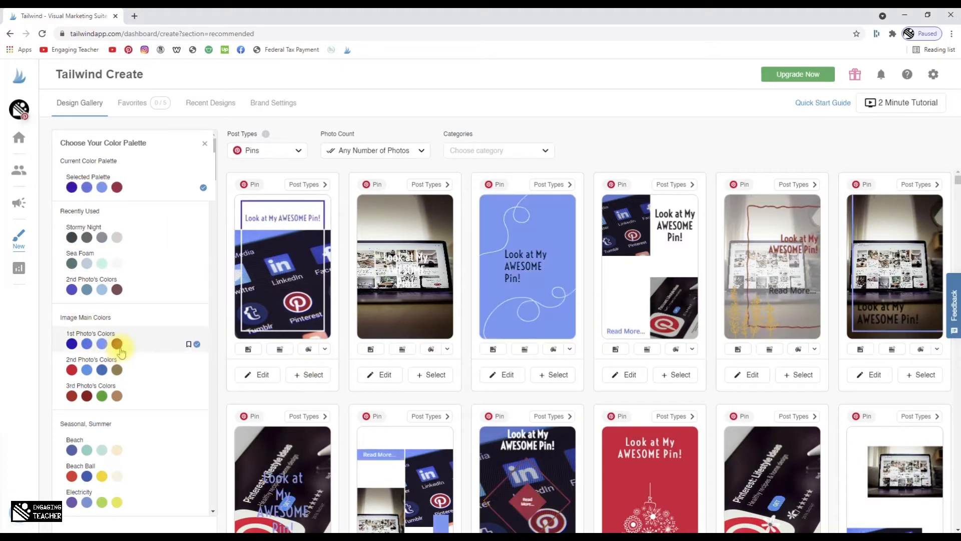
{"action": "left_click", "coordinate": [131, 374]}
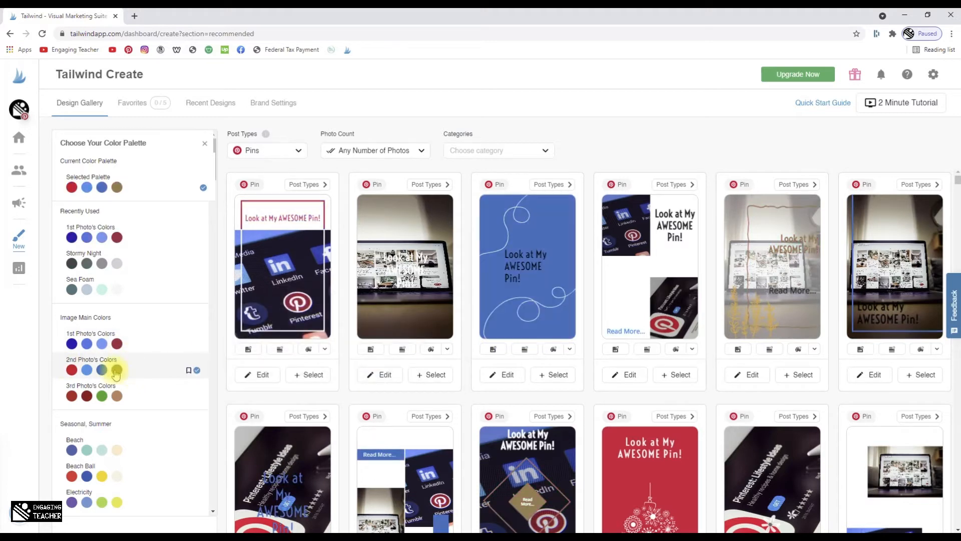
{"action": "left_click", "coordinate": [115, 400]}
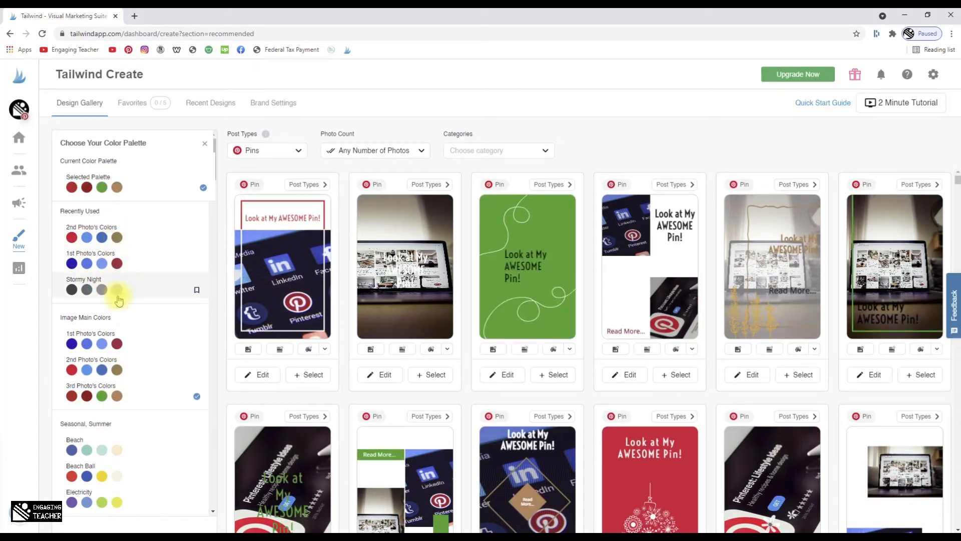
Try the French Press palette and the Norway Spruce palette on the designs
{"action": "scroll", "coordinate": [141, 303], "scroll_direction": "down", "scroll_amount": 3}
{"action": "scroll", "coordinate": [139, 296], "scroll_direction": "down", "scroll_amount": 2}
{"action": "scroll", "coordinate": [139, 296], "scroll_direction": "up", "scroll_amount": 1}
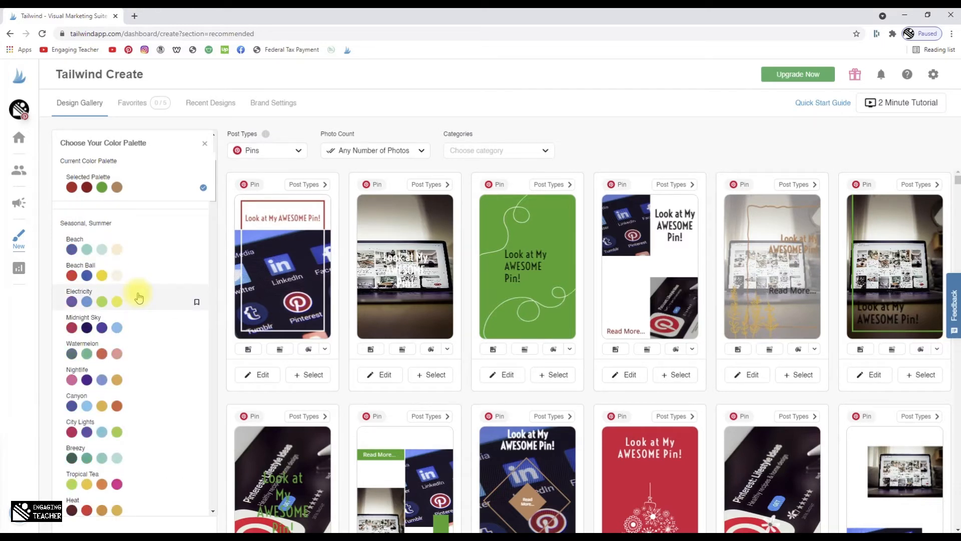
{"action": "scroll", "coordinate": [156, 286], "scroll_direction": "down", "scroll_amount": 5}
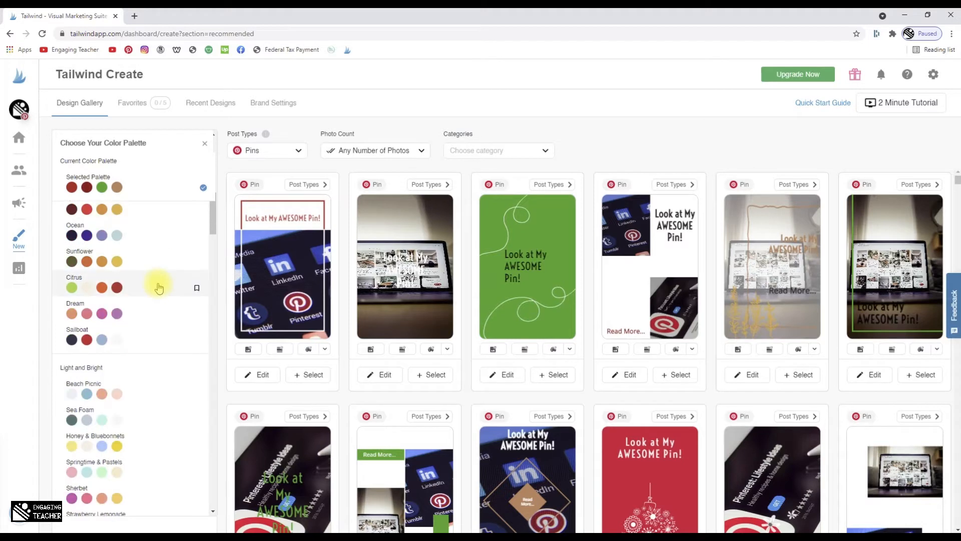
{"action": "scroll", "coordinate": [158, 289], "scroll_direction": "down", "scroll_amount": 2}
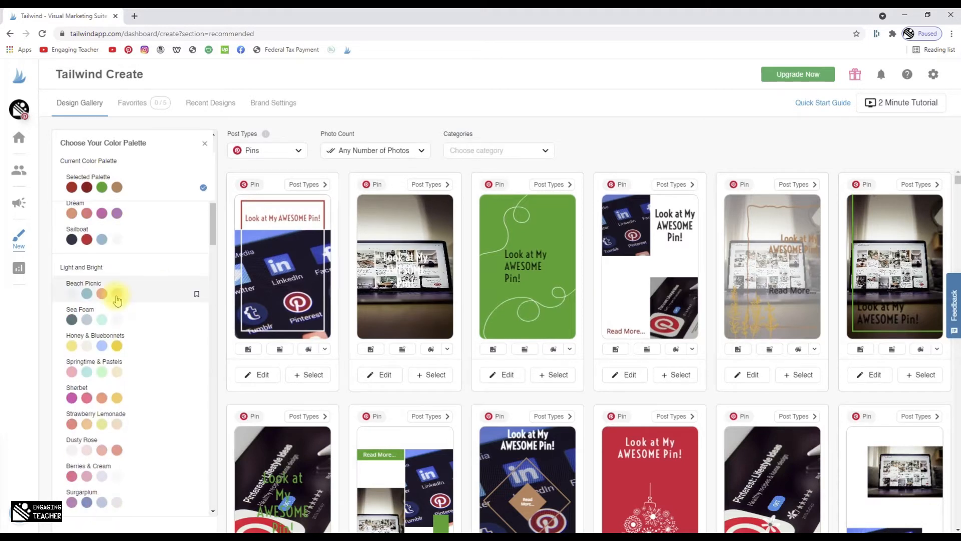
{"action": "scroll", "coordinate": [157, 306], "scroll_direction": "down", "scroll_amount": 6}
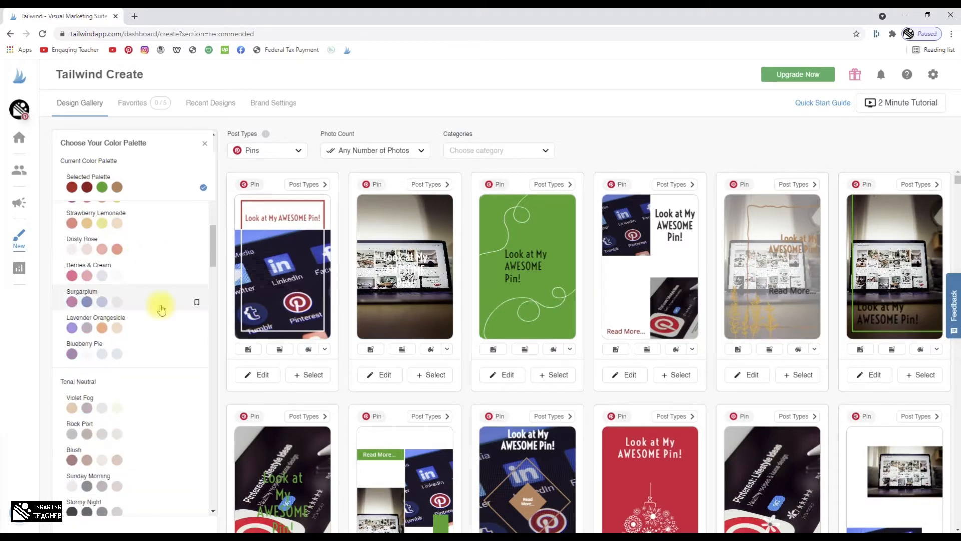
{"action": "scroll", "coordinate": [82, 281], "scroll_direction": "down", "scroll_amount": 4}
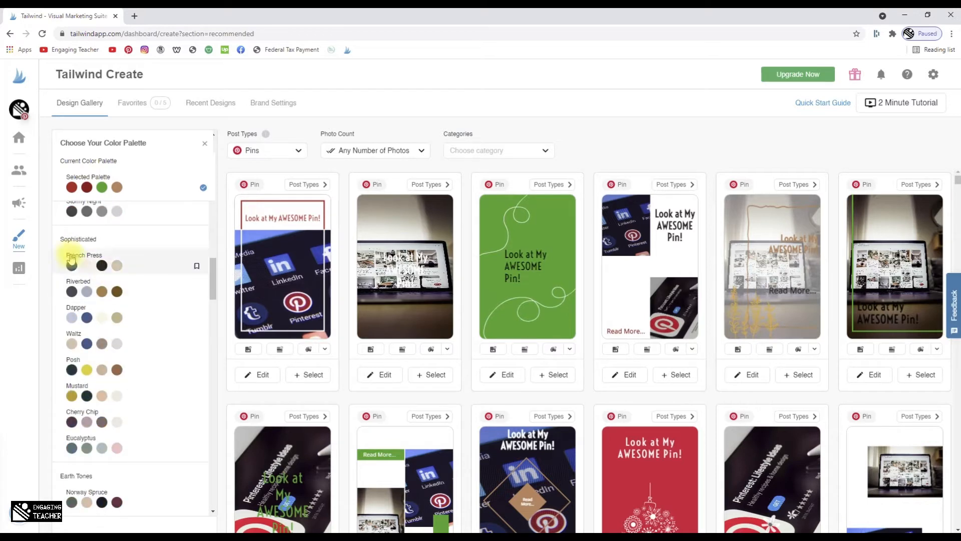
{"action": "left_click", "coordinate": [118, 266]}
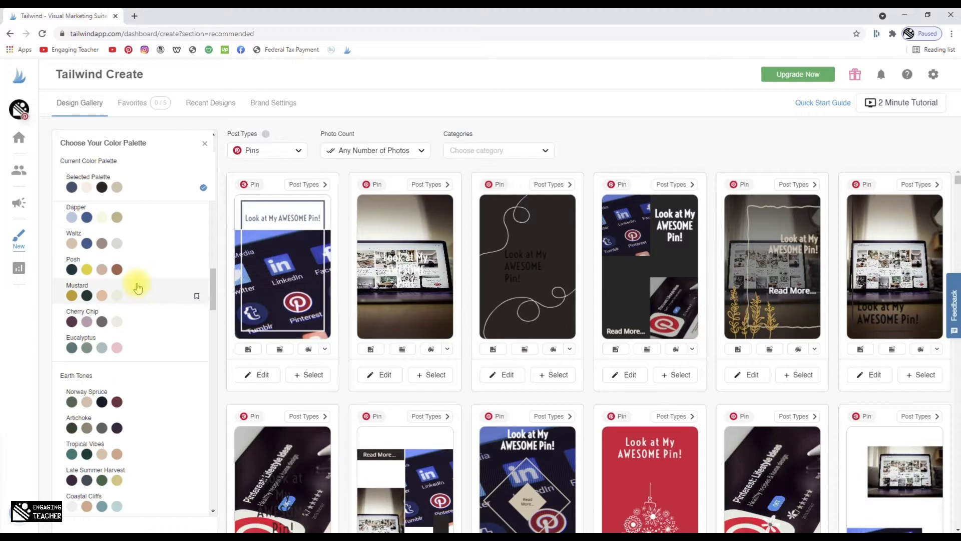
{"action": "scroll", "coordinate": [137, 288], "scroll_direction": "down", "scroll_amount": 2}
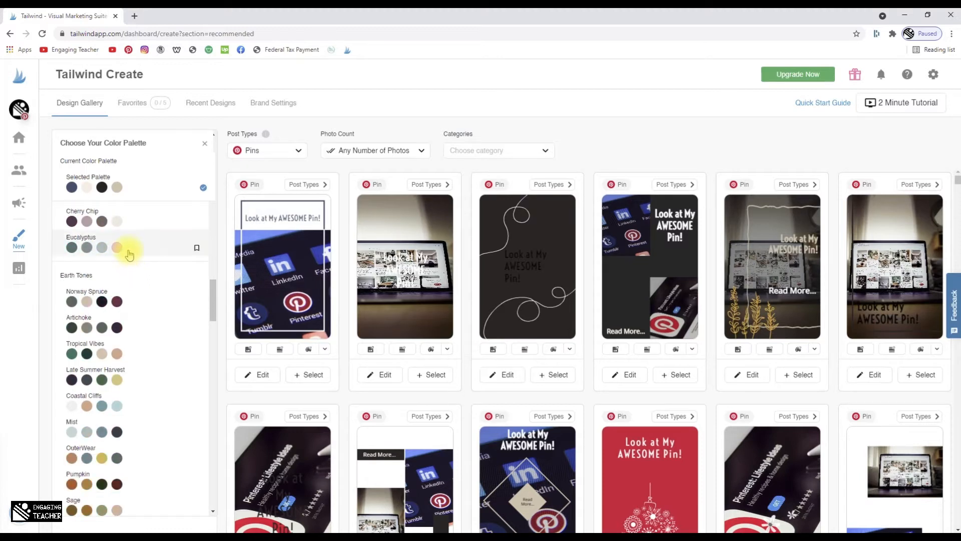
{"action": "left_click", "coordinate": [143, 297]}
Apply the Stormy Night palette from the Tonal Neutral group to the designs, bookmark it and close the palette chooser
{"action": "scroll", "coordinate": [143, 297], "scroll_direction": "down", "scroll_amount": 10}
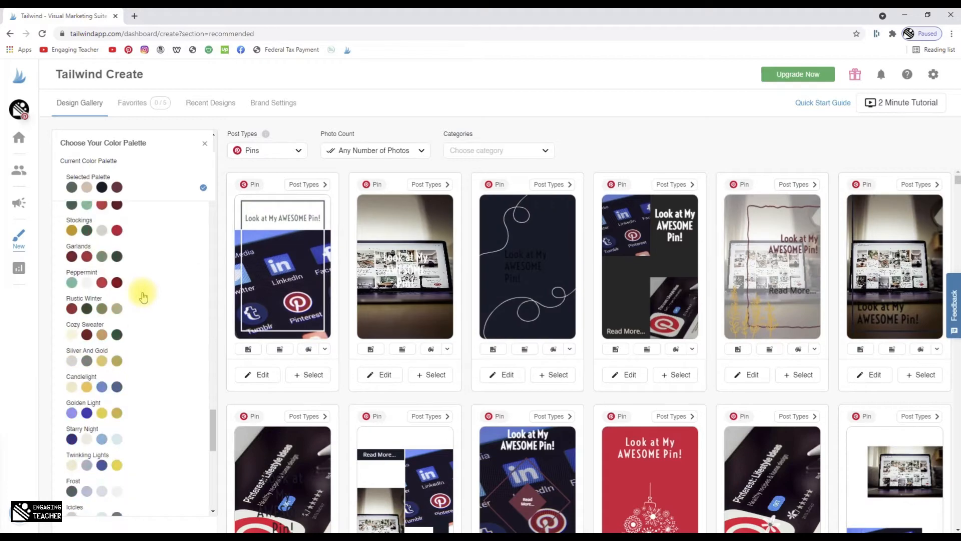
{"action": "scroll", "coordinate": [143, 297], "scroll_direction": "up", "scroll_amount": 5}
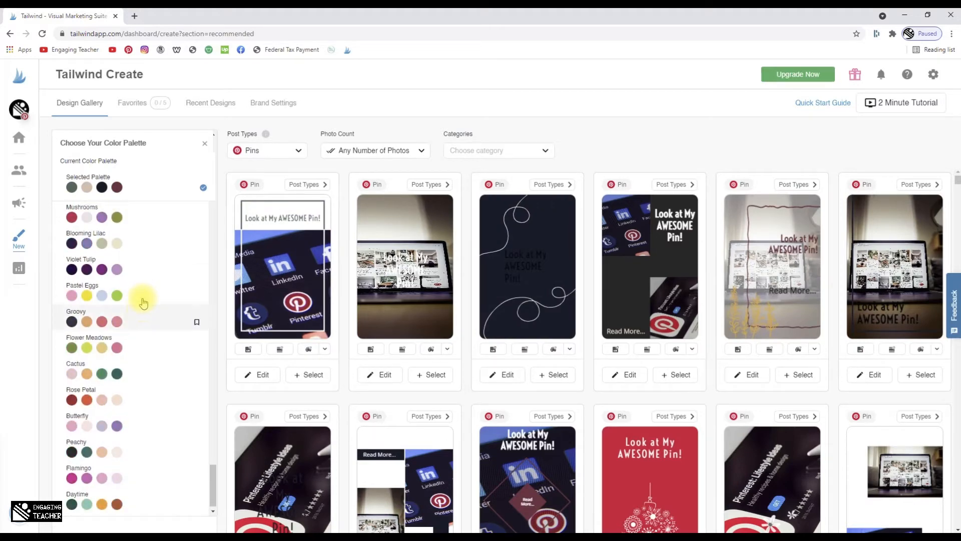
{"action": "scroll", "coordinate": [143, 302], "scroll_direction": "up", "scroll_amount": 10}
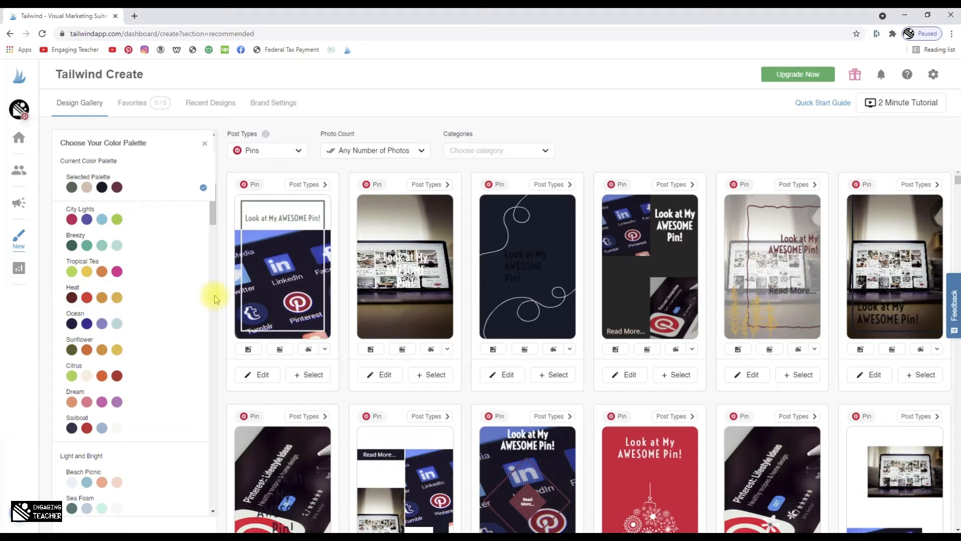
{"action": "scroll", "coordinate": [208, 298], "scroll_direction": "down", "scroll_amount": 6}
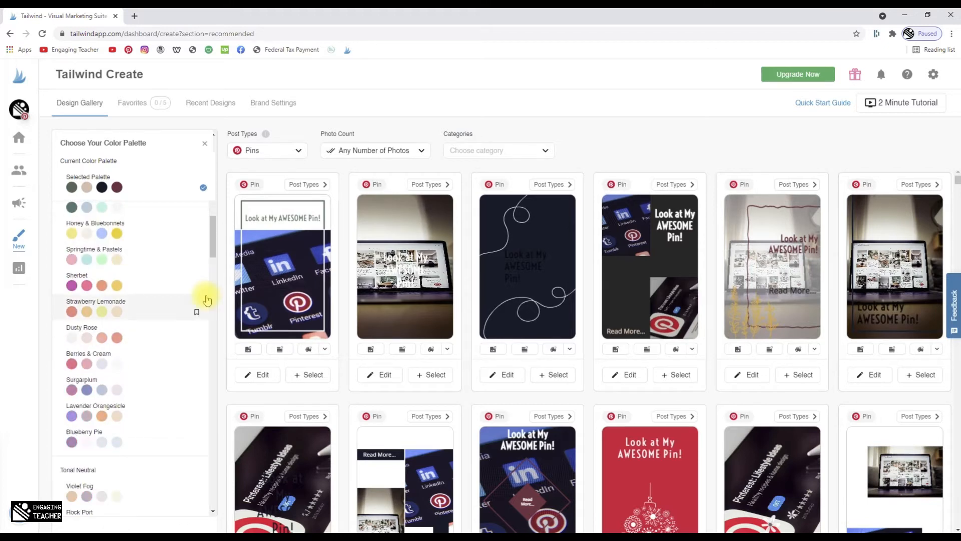
{"action": "scroll", "coordinate": [208, 299], "scroll_direction": "down", "scroll_amount": 6}
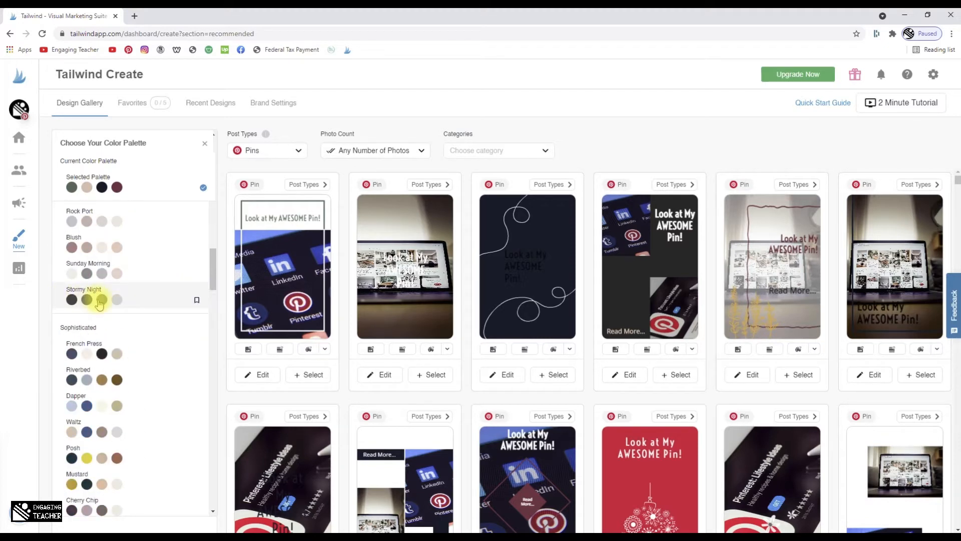
{"action": "left_click", "coordinate": [159, 306]}
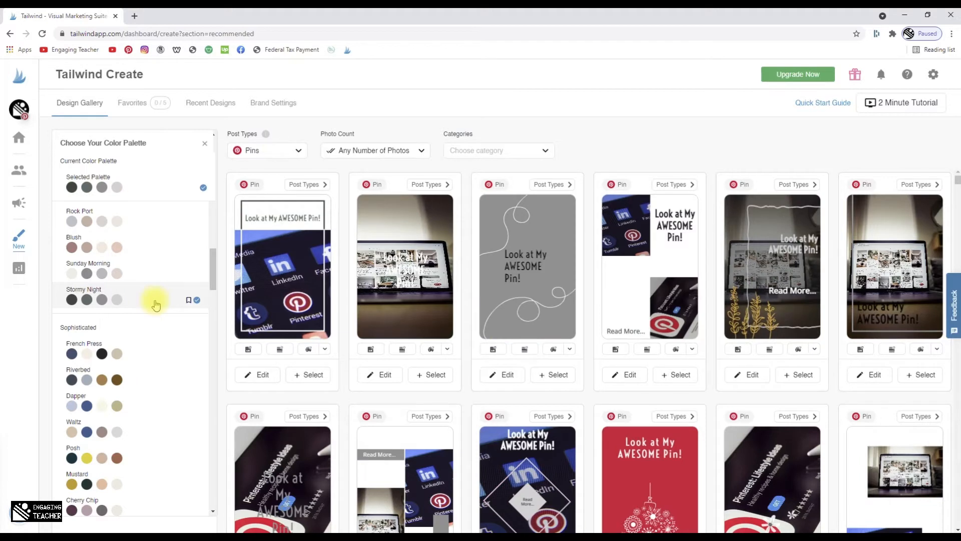
{"action": "left_click", "coordinate": [189, 300]}
{"action": "mouse_move", "coordinate": [211, 267]}
{"action": "left_mouse_down"}
{"action": "mouse_move", "coordinate": [208, 321]}
{"action": "mouse_move", "coordinate": [211, 250]}
{"action": "left_mouse_up"}
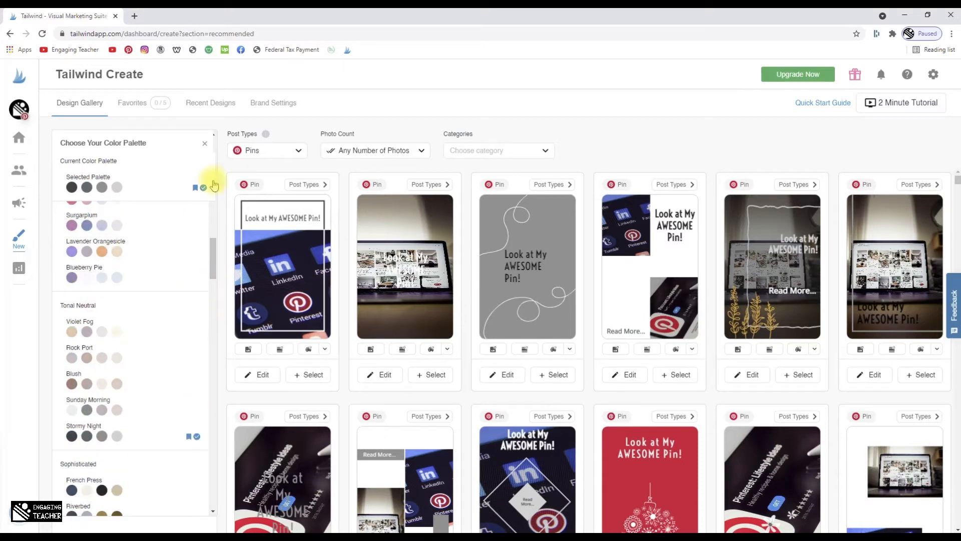
{"action": "left_click", "coordinate": [205, 148]}
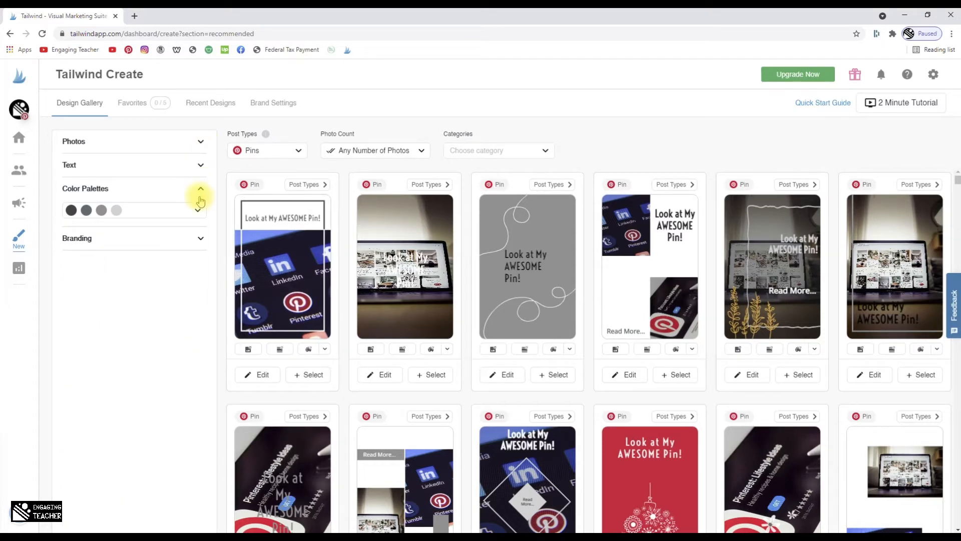
Set the designs' website or brand name to "engagingteacher.com" and dismiss the branding tip
{"action": "left_click", "coordinate": [200, 242]}
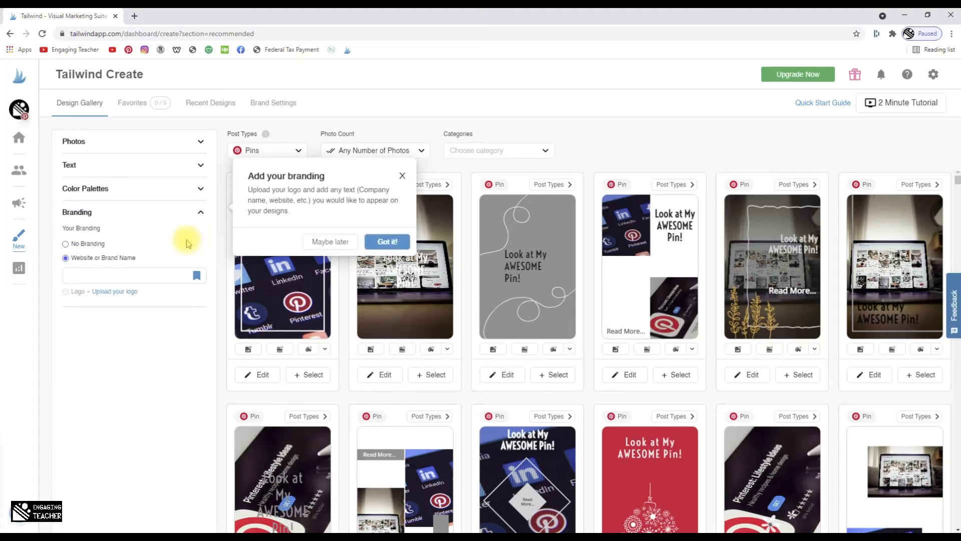
{"action": "left_click", "coordinate": [93, 274]}
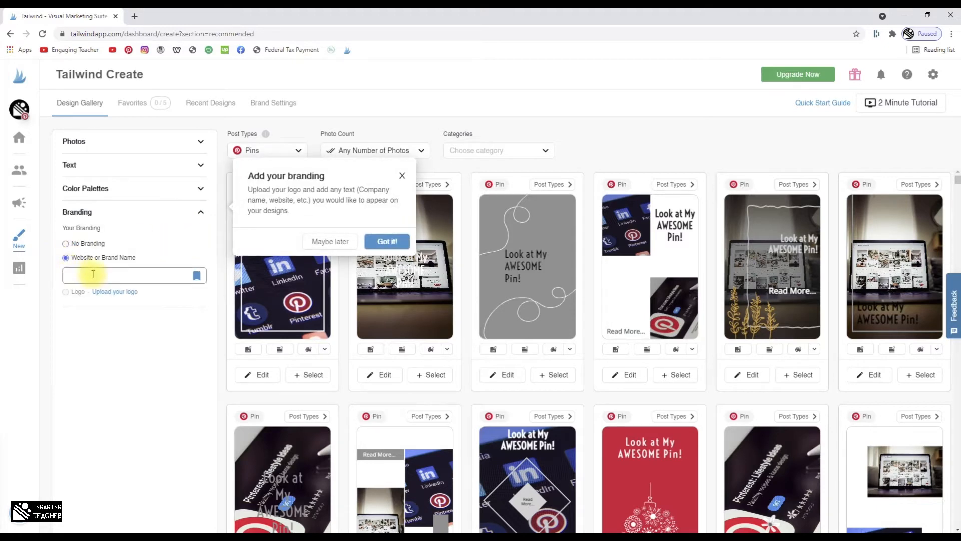
{"action": "left_click", "coordinate": [85, 275]}
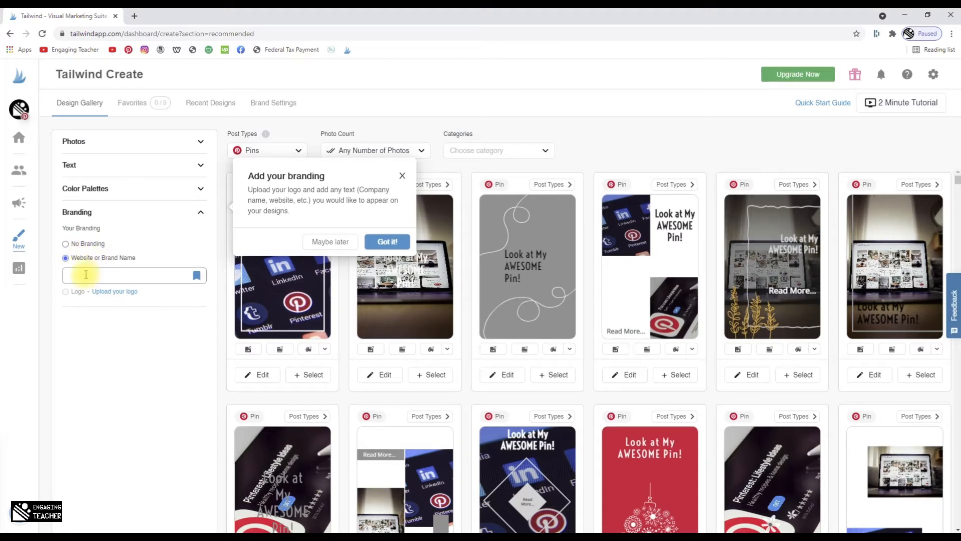
{"action": "type", "text": "eng"}
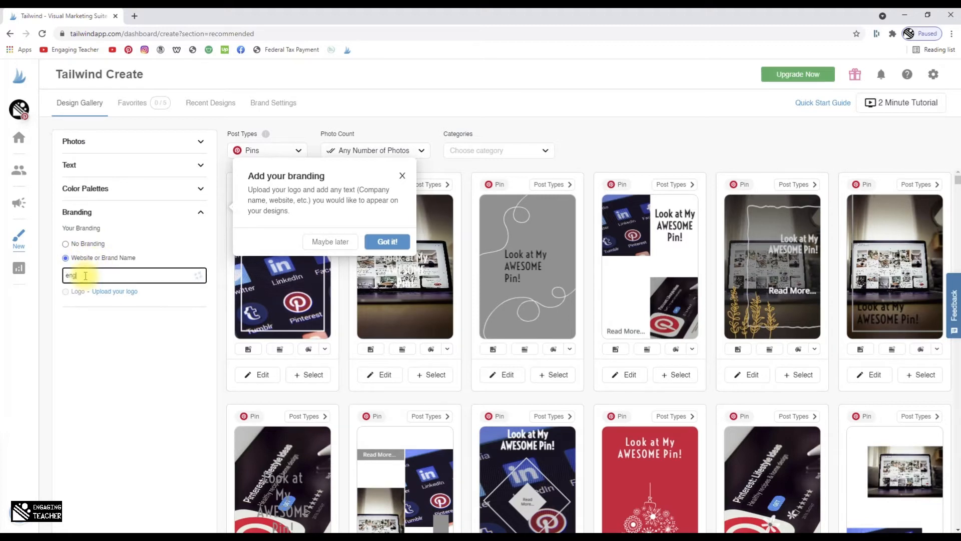
{"action": "type", "text": "agingteac"}
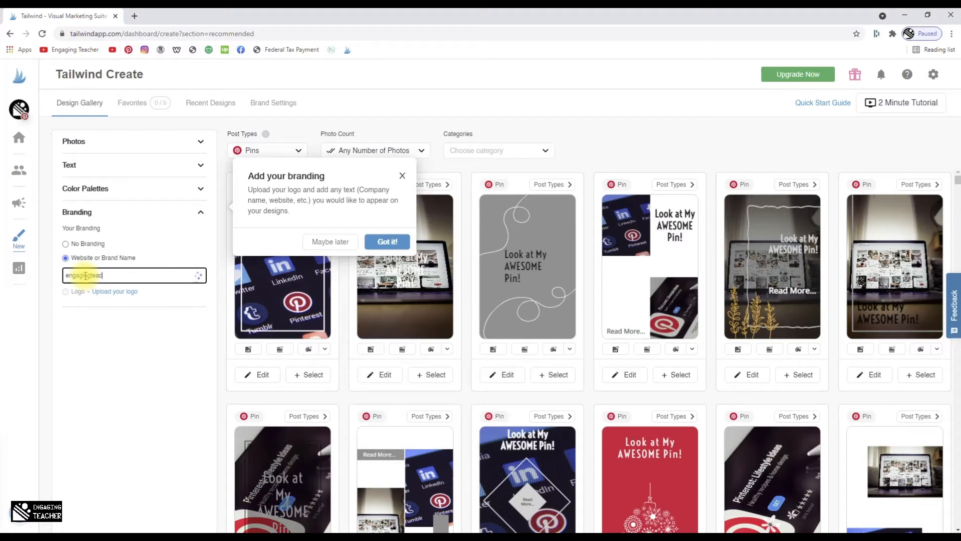
{"action": "type", "text": "her.com"}
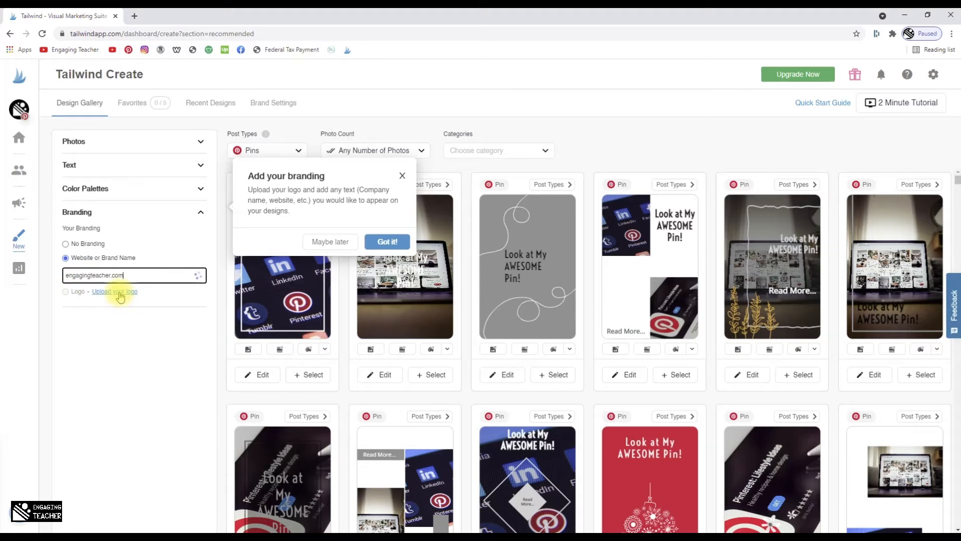
{"action": "left_click", "coordinate": [391, 242]}
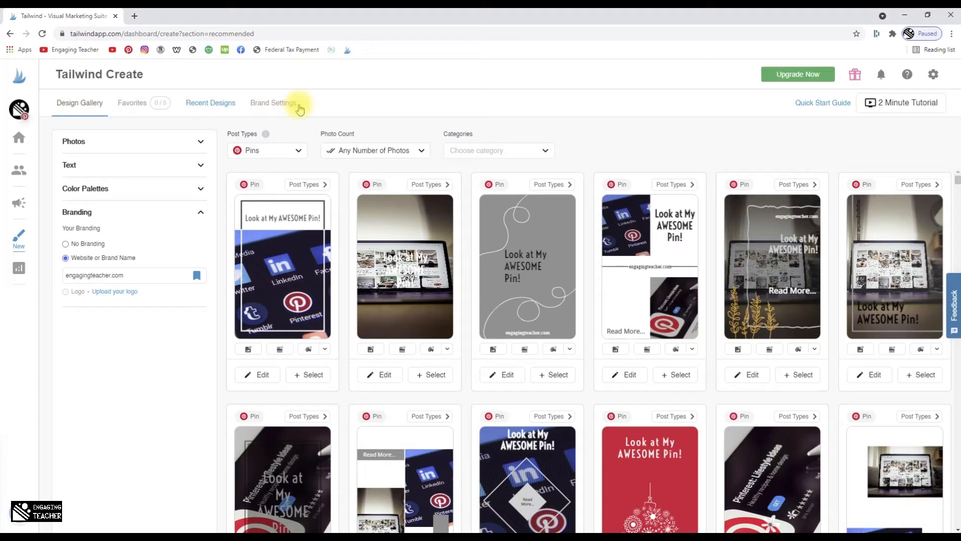
Open the brand settings and look through the list of fonts available for the title font
{"action": "left_click", "coordinate": [278, 105]}
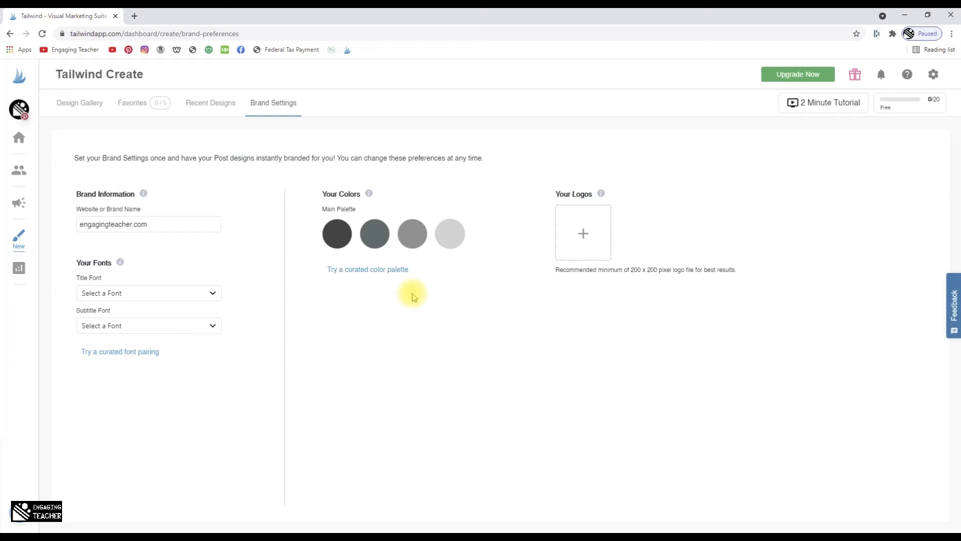
{"action": "left_click", "coordinate": [104, 295]}
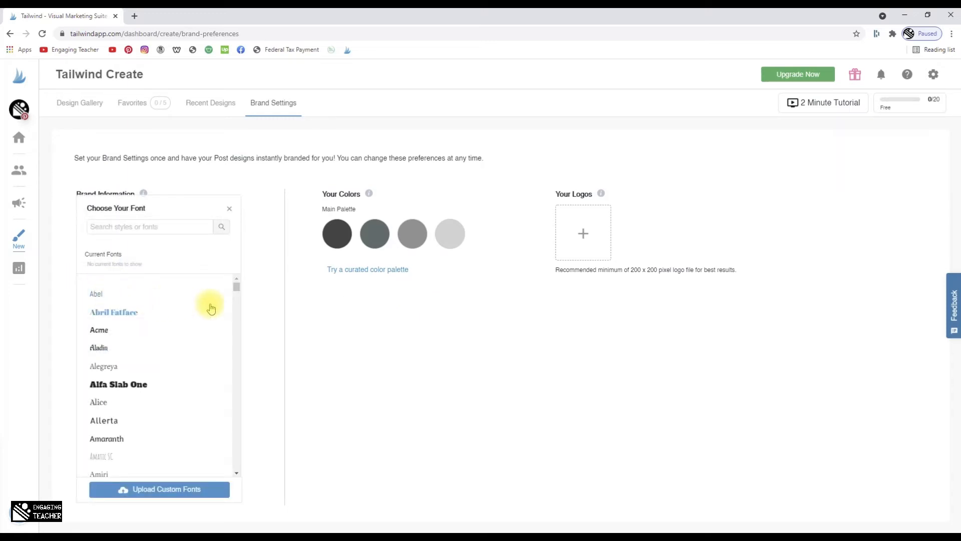
{"action": "left_click_drag", "start_coordinate": [236, 286], "coordinate": [237, 470]}
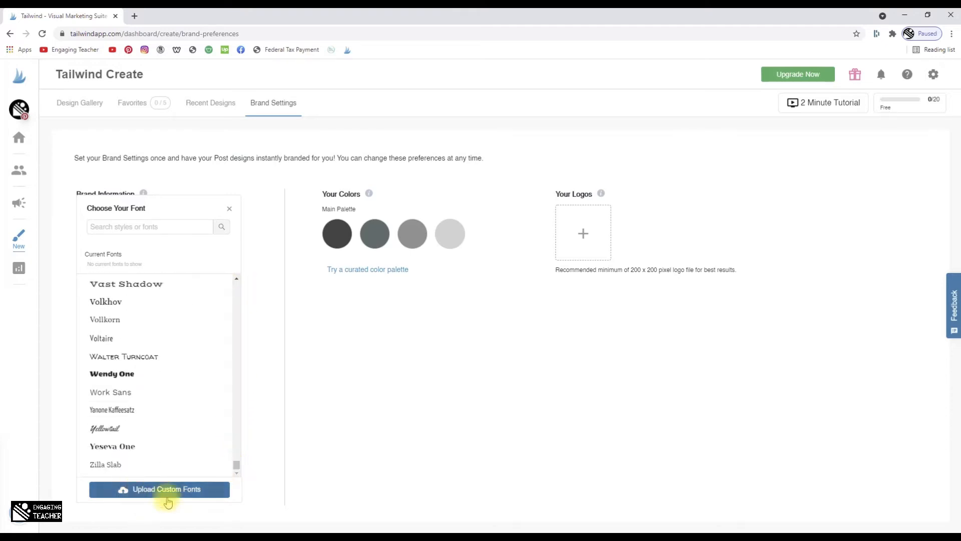
{"action": "left_click", "coordinate": [262, 373]}
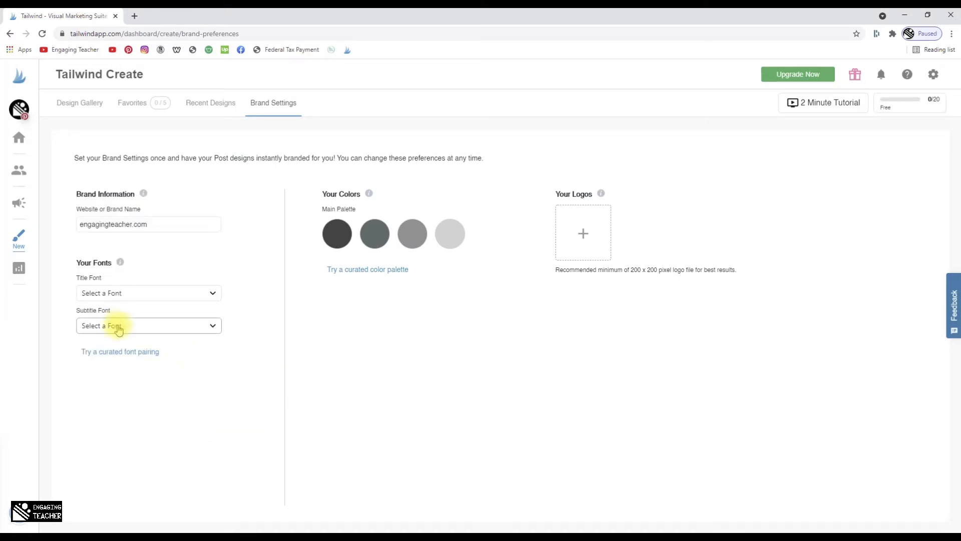
Check the custom font upload without choosing a file and set the brand's title font to Yellowtail
{"action": "left_click", "coordinate": [215, 294]}
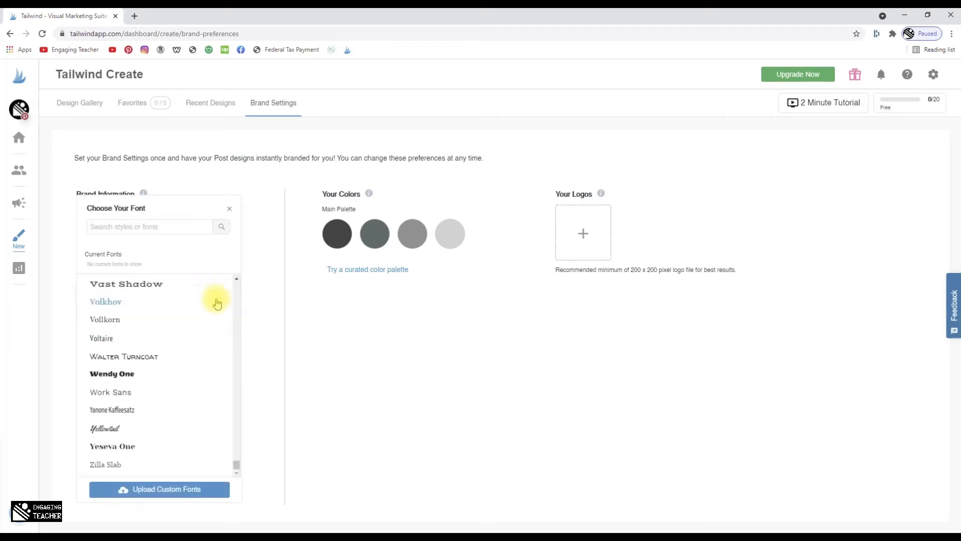
{"action": "left_click", "coordinate": [168, 492]}
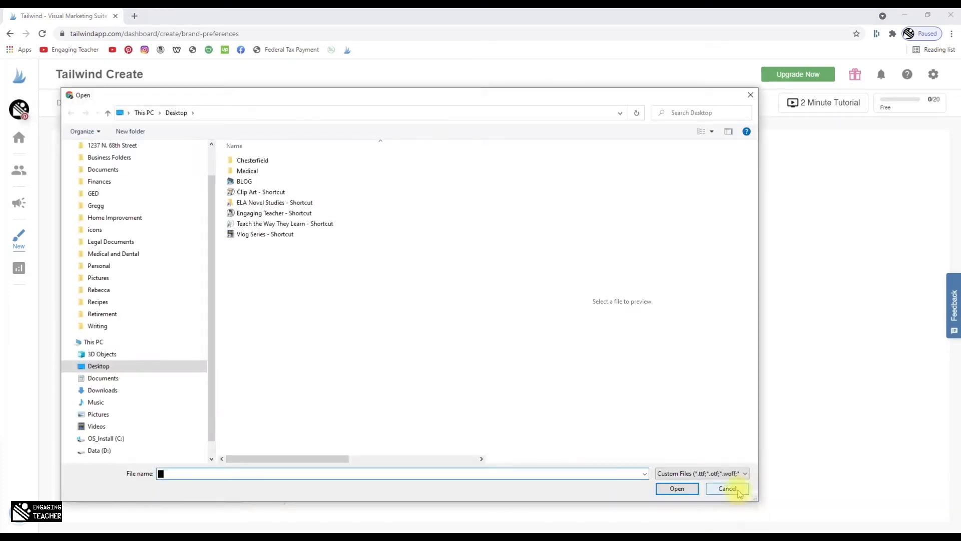
{"action": "left_click", "coordinate": [739, 493]}
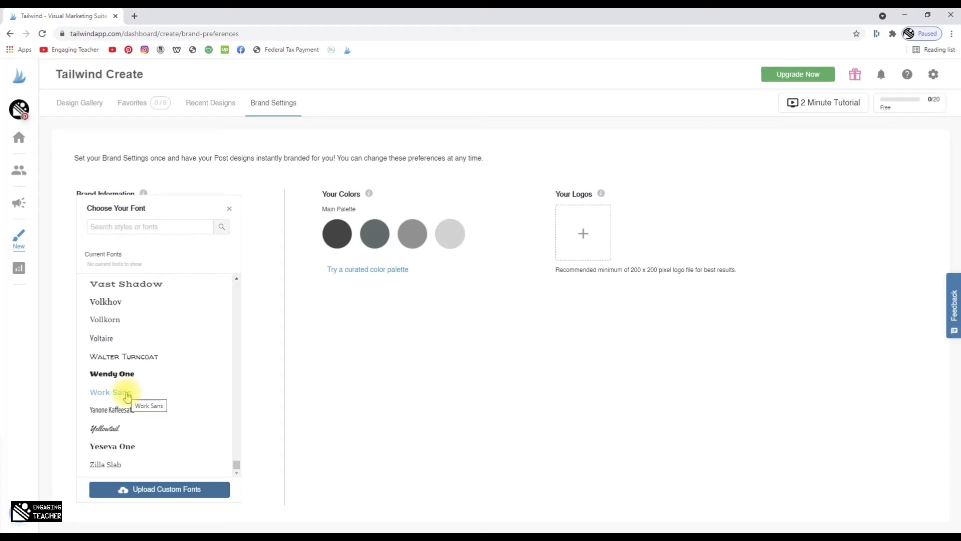
{"action": "left_click", "coordinate": [101, 432]}
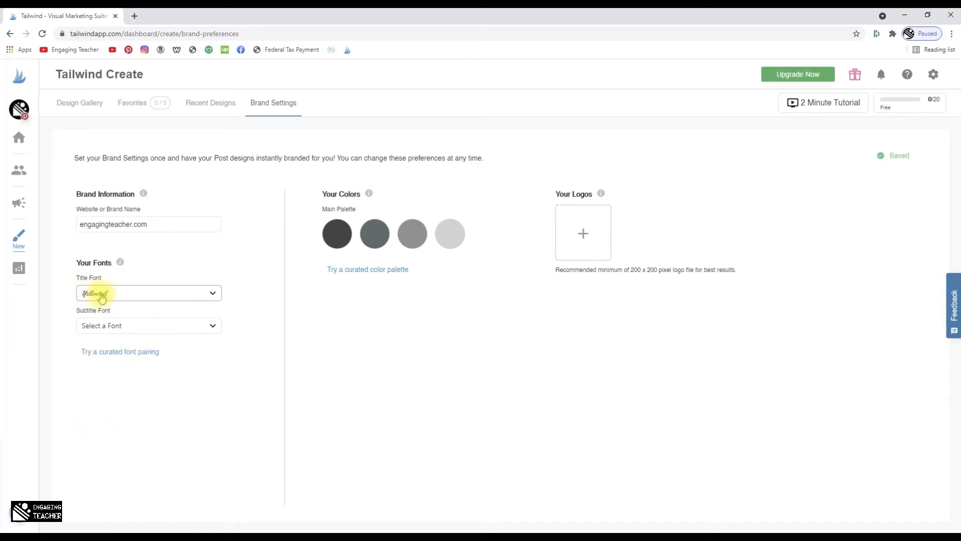
Set the brand's title font to Righteous
{"action": "left_click", "coordinate": [101, 296]}
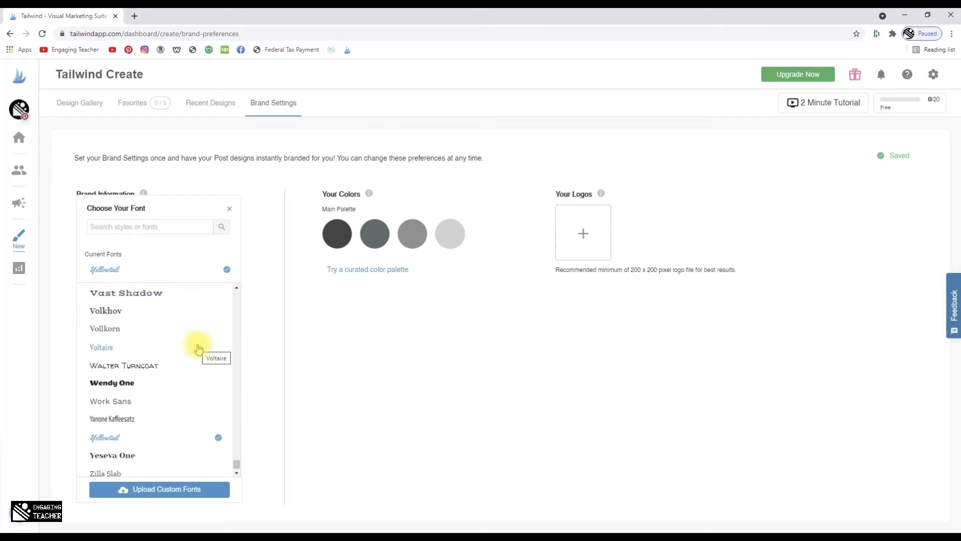
{"action": "scroll", "coordinate": [199, 349], "scroll_direction": "down", "scroll_amount": 1}
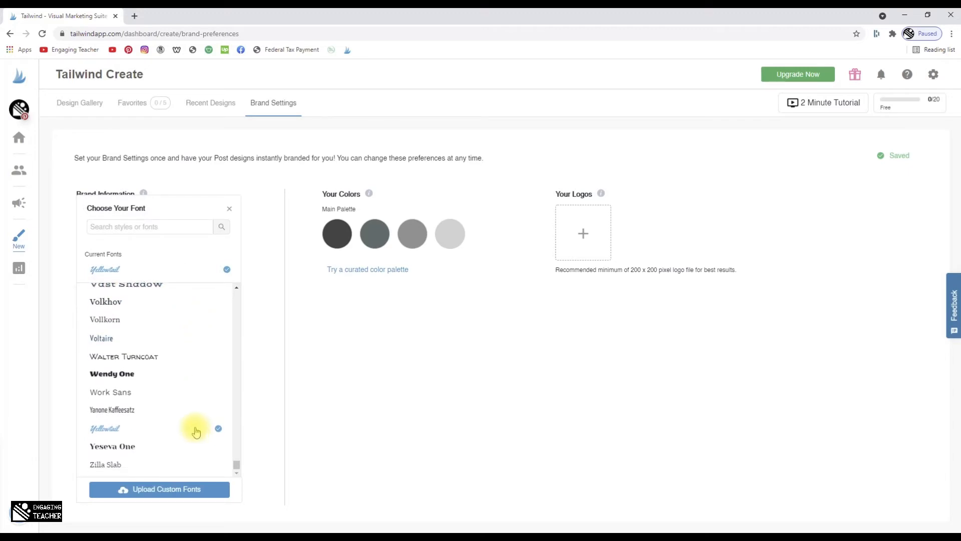
{"action": "scroll", "coordinate": [195, 431], "scroll_direction": "up", "scroll_amount": 6}
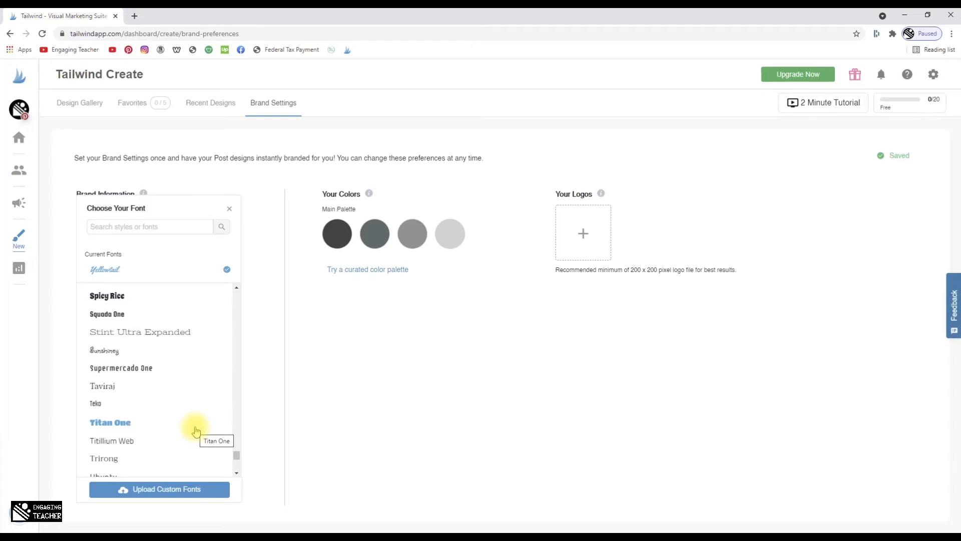
{"action": "scroll", "coordinate": [196, 432], "scroll_direction": "up", "scroll_amount": 4}
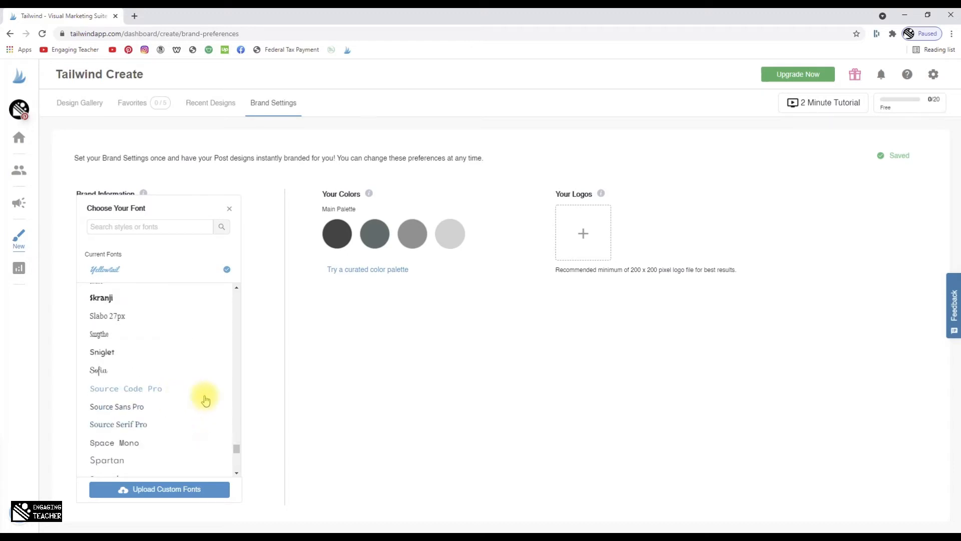
{"action": "scroll", "coordinate": [224, 344], "scroll_direction": "up", "scroll_amount": 5}
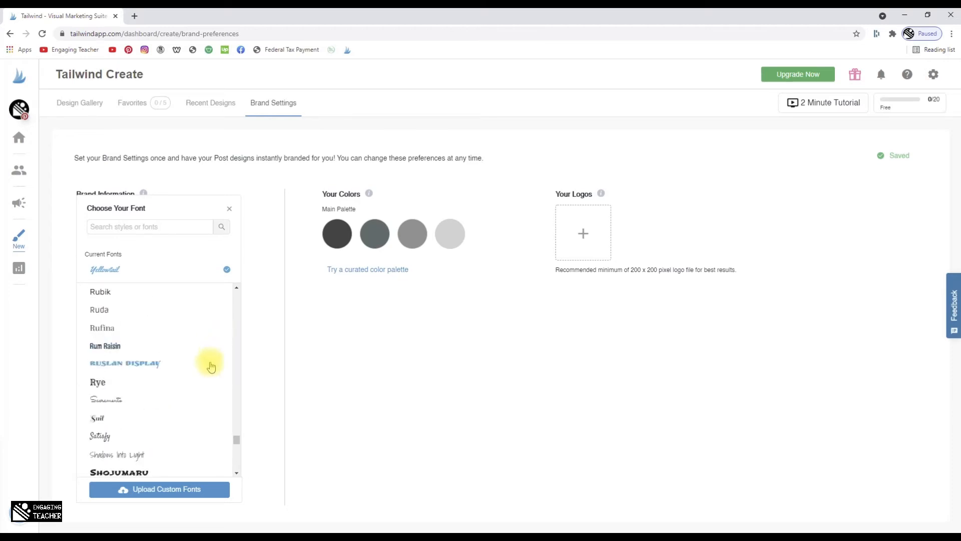
{"action": "scroll", "coordinate": [210, 365], "scroll_direction": "up", "scroll_amount": 2}
{"action": "scroll", "coordinate": [210, 364], "scroll_direction": "up", "scroll_amount": 4}
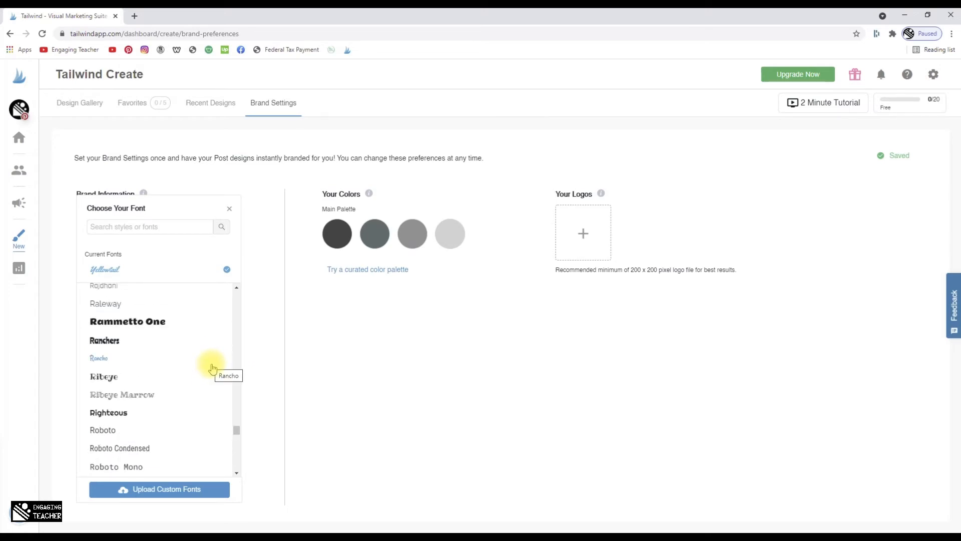
{"action": "scroll", "coordinate": [217, 360], "scroll_direction": "down", "scroll_amount": 2}
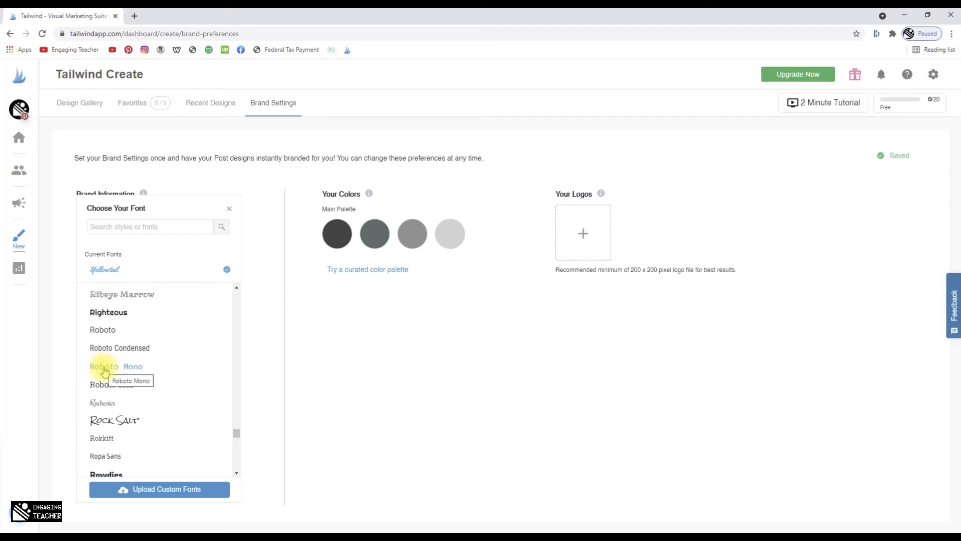
{"action": "left_click", "coordinate": [119, 314]}
Look through the fonts available for the brand's subtitle font and close the list without choosing one
{"action": "left_click", "coordinate": [144, 332]}
{"action": "scroll", "coordinate": [187, 384], "scroll_direction": "down", "scroll_amount": 5}
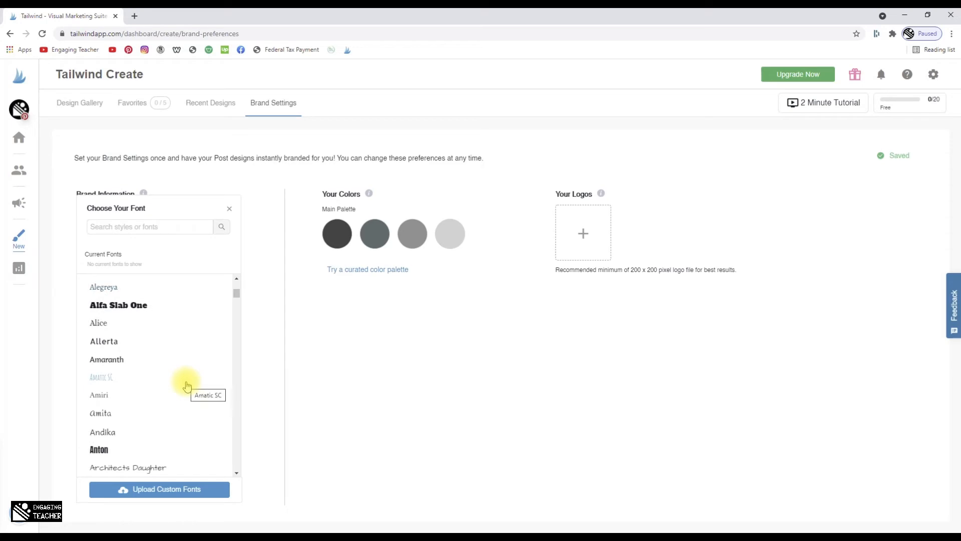
{"action": "scroll", "coordinate": [187, 385], "scroll_direction": "down", "scroll_amount": 2}
{"action": "scroll", "coordinate": [186, 385], "scroll_direction": "down", "scroll_amount": 2}
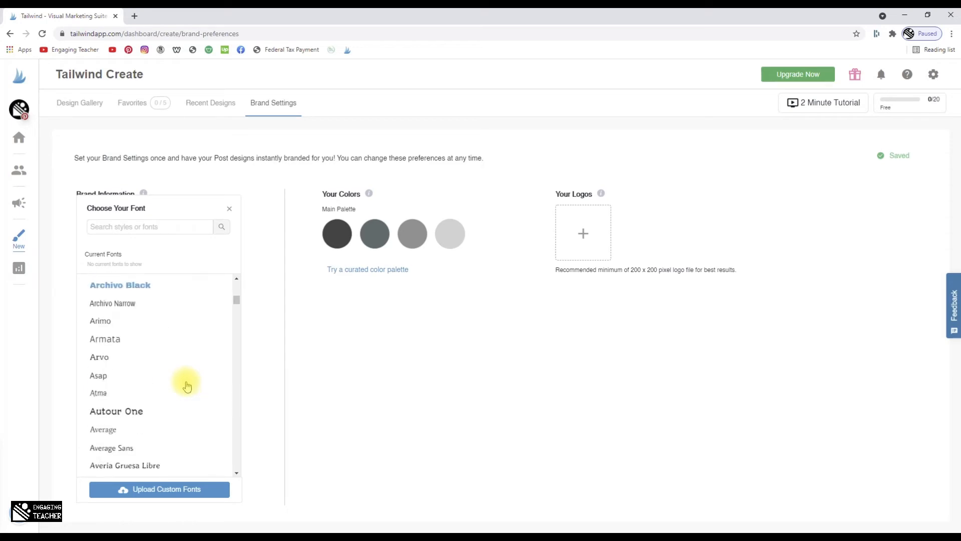
{"action": "scroll", "coordinate": [187, 384], "scroll_direction": "down", "scroll_amount": 3}
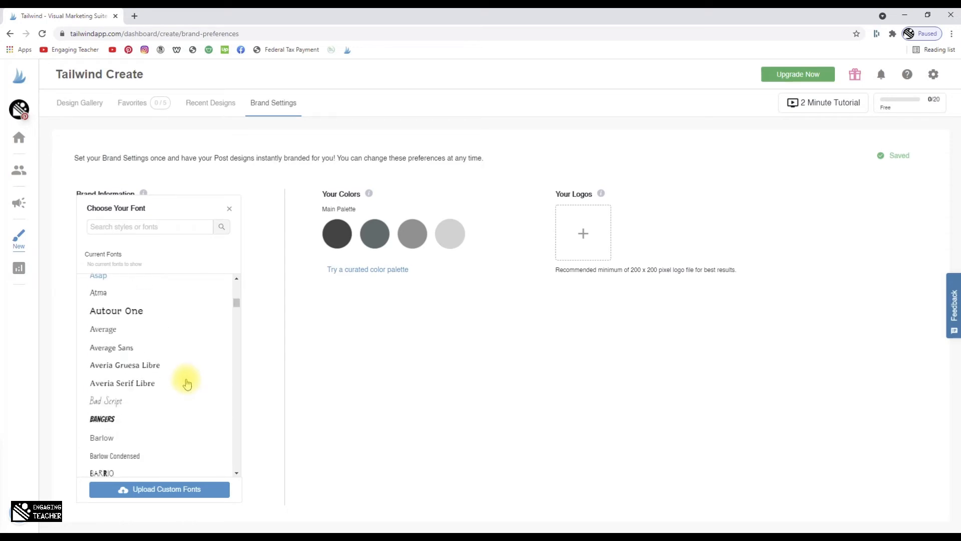
{"action": "left_click", "coordinate": [261, 368]}
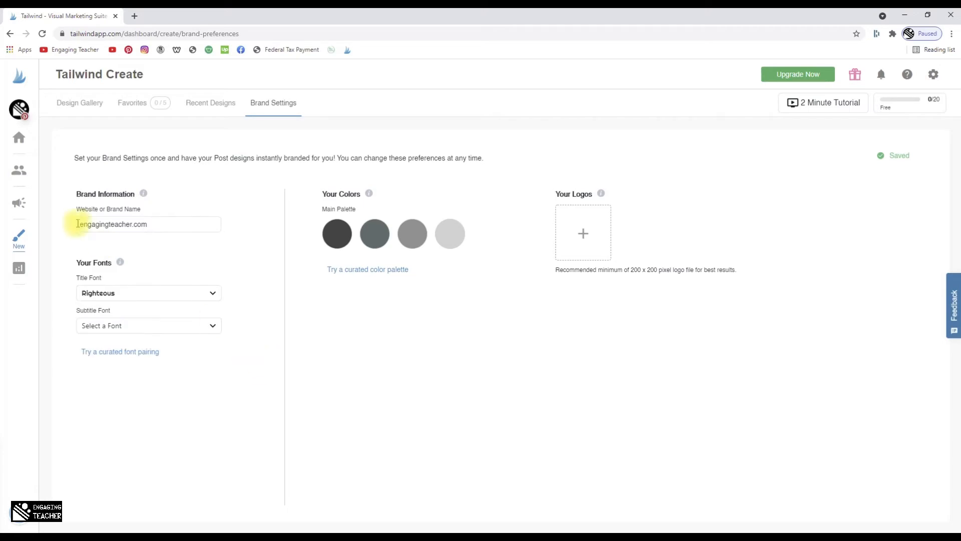
Return to the design gallery, view the available post types and dismiss the tip about other post types
{"action": "left_click", "coordinate": [86, 103]}
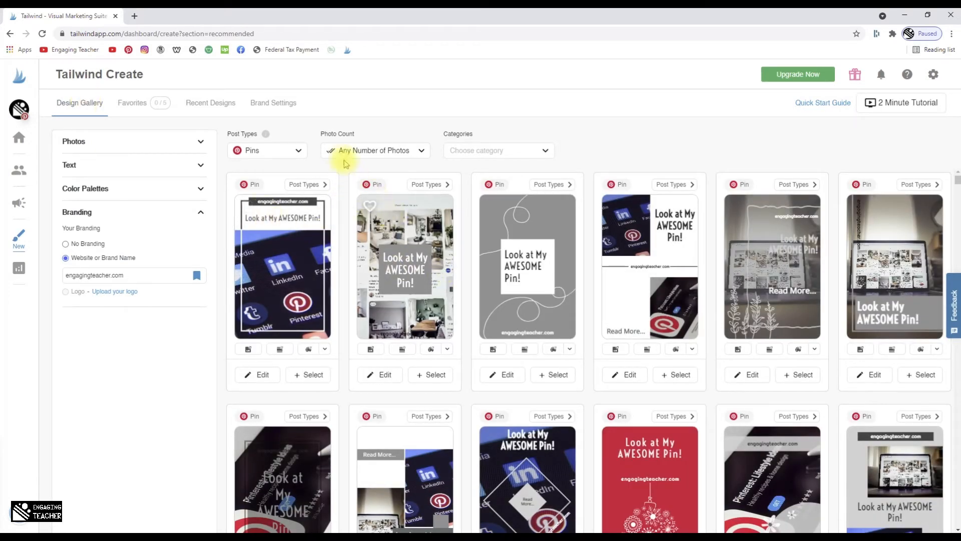
{"action": "left_click", "coordinate": [253, 151]}
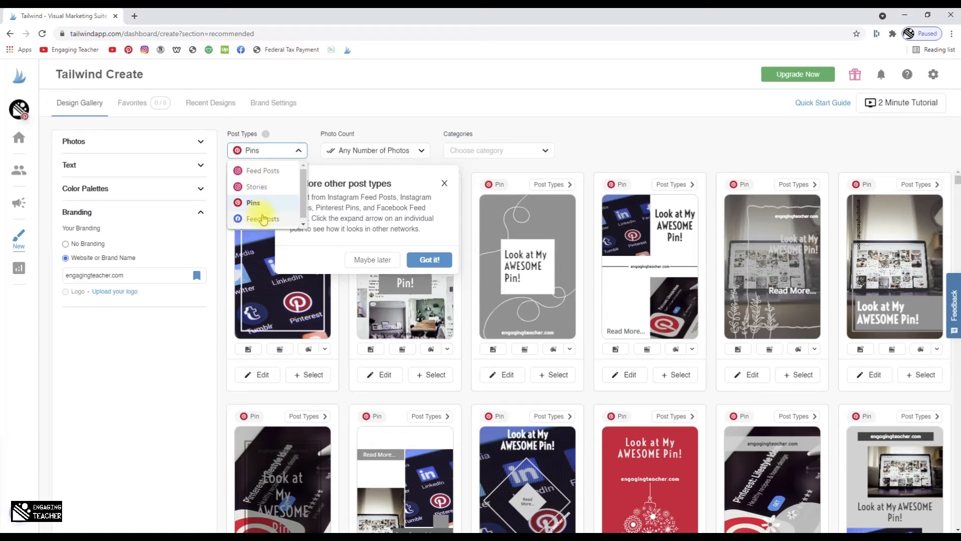
{"action": "left_click", "coordinate": [417, 186]}
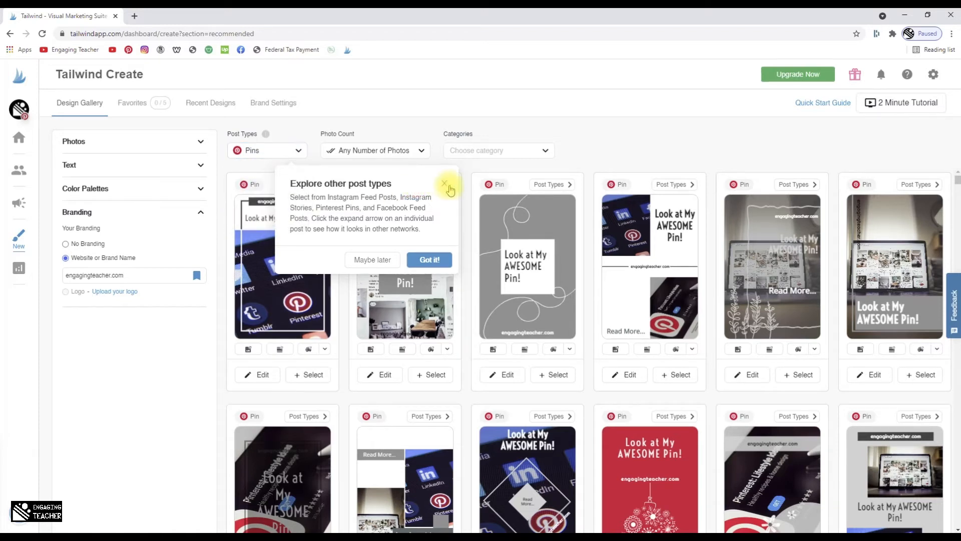
{"action": "left_click", "coordinate": [430, 259]}
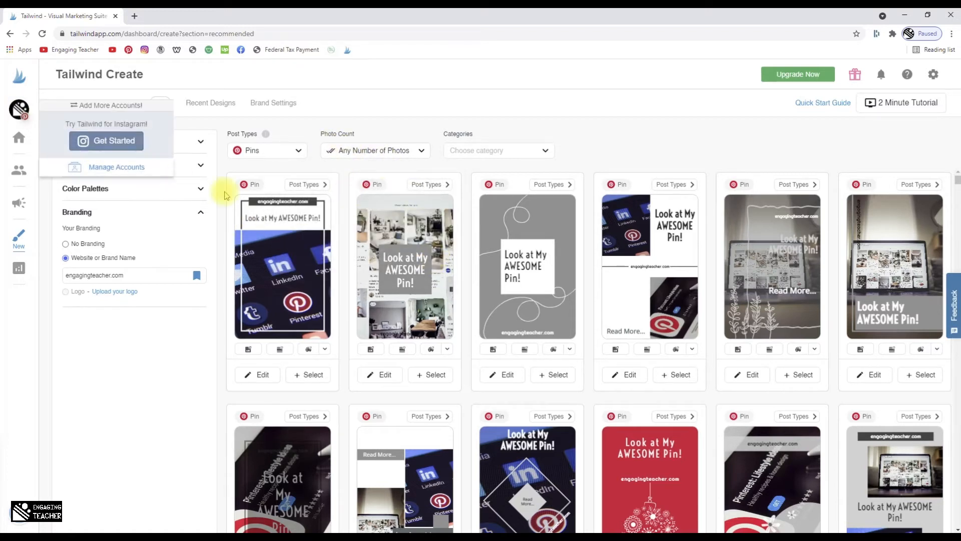
Expand the photo settings and try the No Photos filter on the design gallery
{"action": "left_click", "coordinate": [144, 145]}
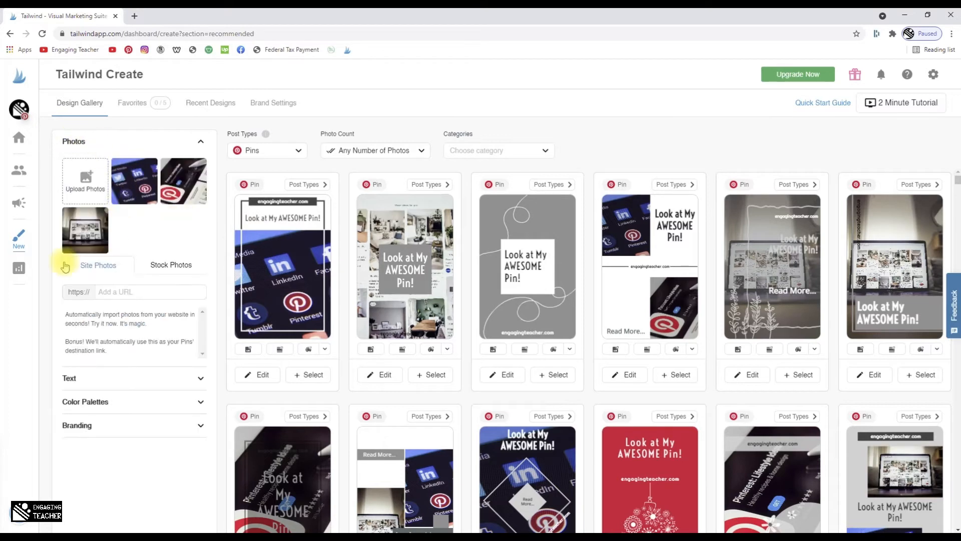
{"action": "left_click", "coordinate": [411, 151]}
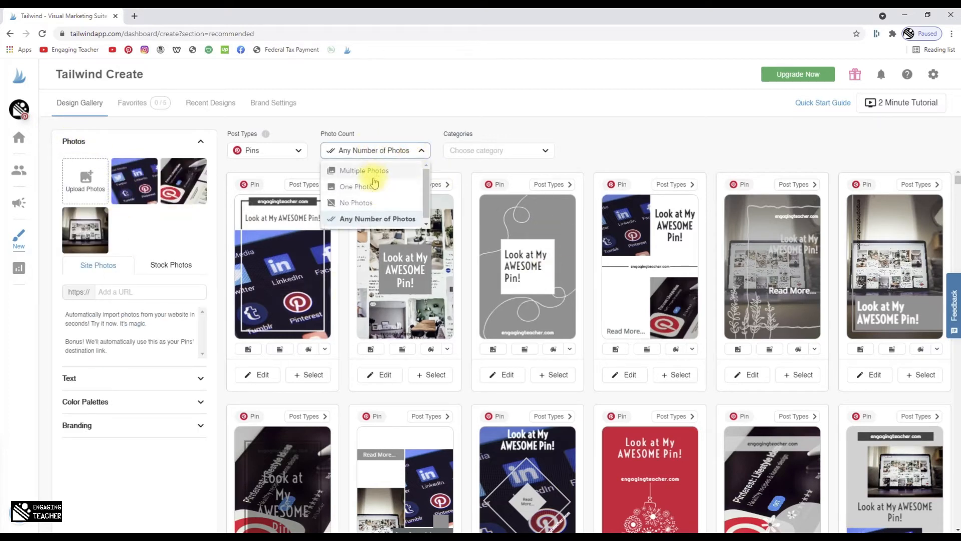
{"action": "left_click", "coordinate": [355, 203]}
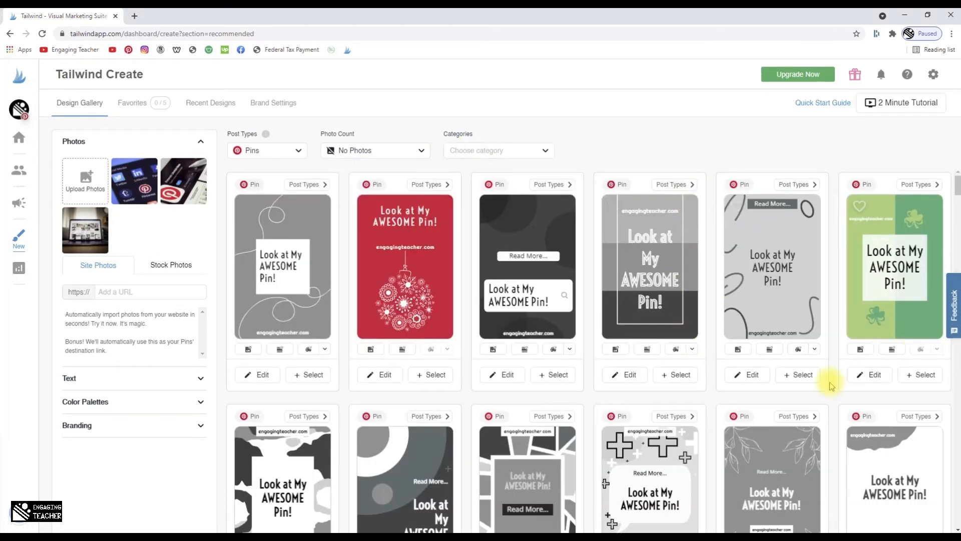
{"action": "scroll", "coordinate": [440, 370], "scroll_direction": "down", "scroll_amount": 4}
{"action": "scroll", "coordinate": [446, 375], "scroll_direction": "up", "scroll_amount": 4}
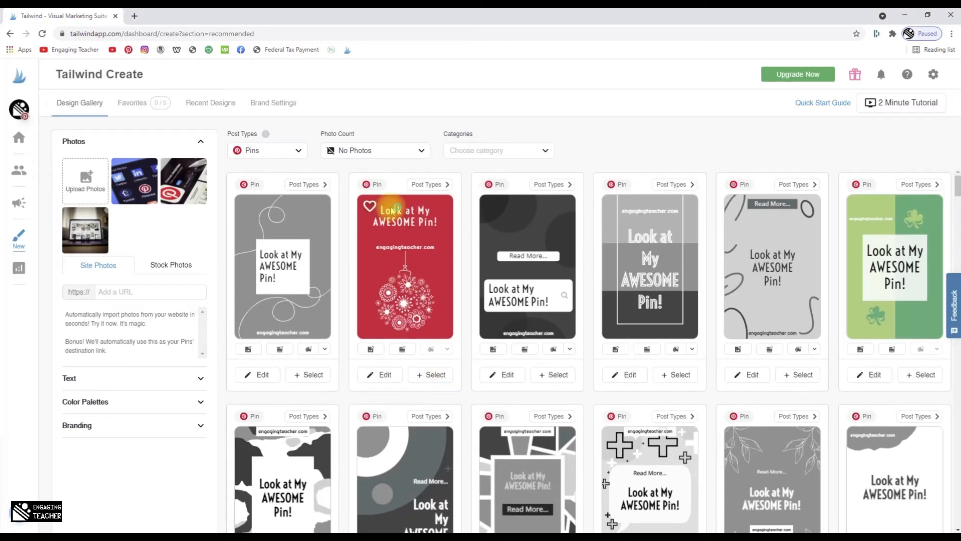
Filter the gallery to designs with One Photo in the Education category of the Industry group
{"action": "left_click", "coordinate": [384, 154]}
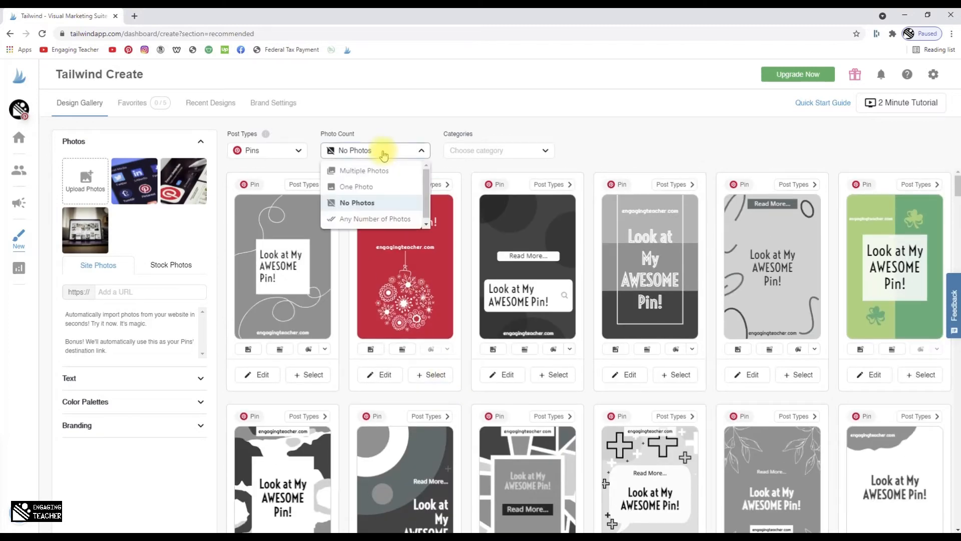
{"action": "left_click", "coordinate": [373, 188]}
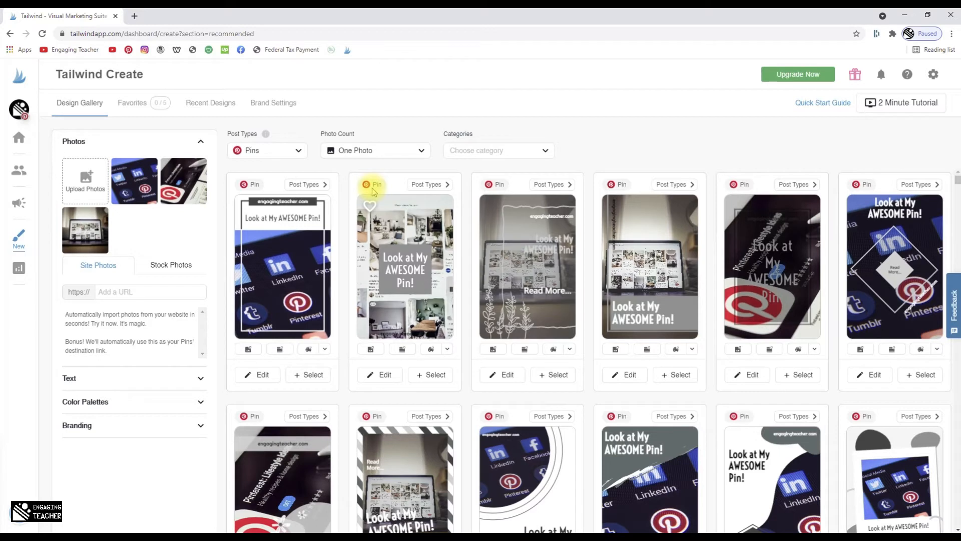
{"action": "left_click", "coordinate": [465, 152]}
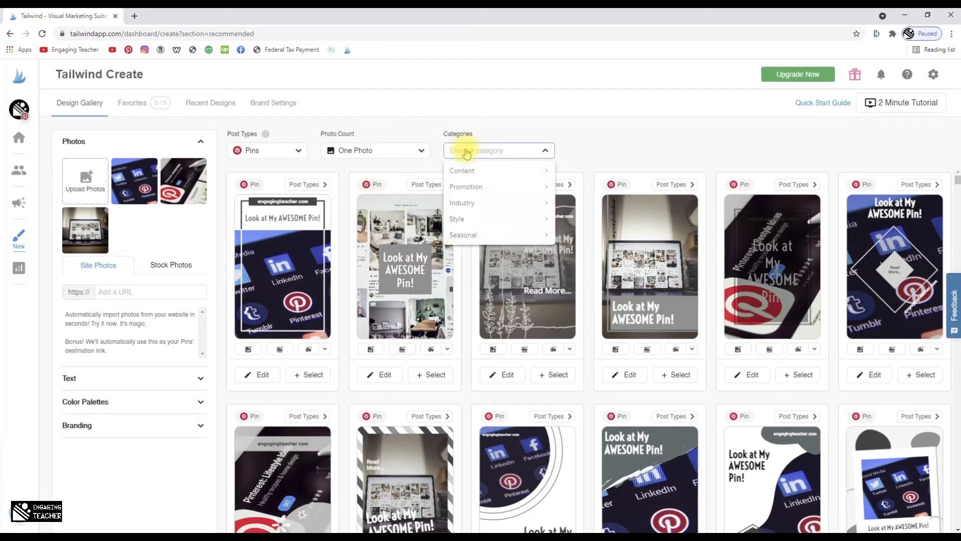
{"action": "mouse_move", "coordinate": [517, 178]}
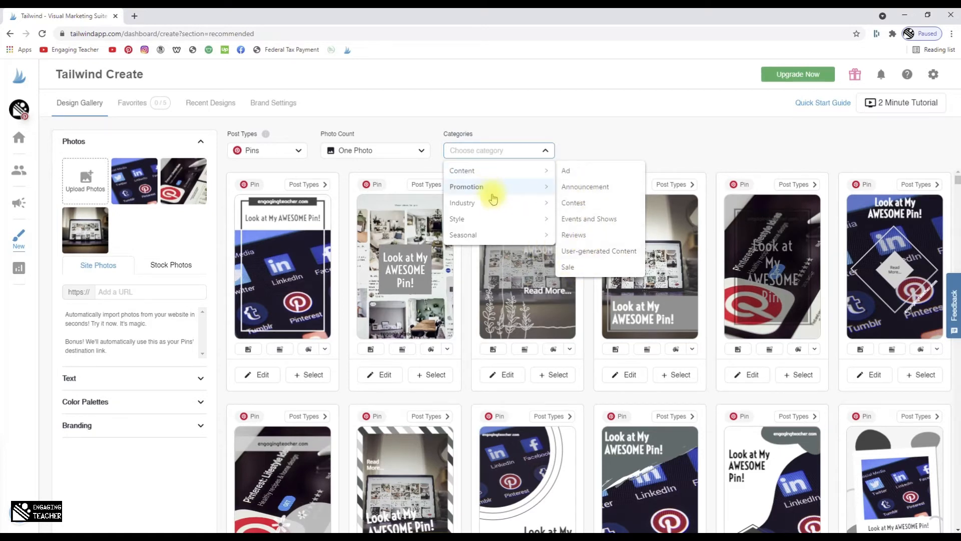
{"action": "mouse_move", "coordinate": [494, 205]}
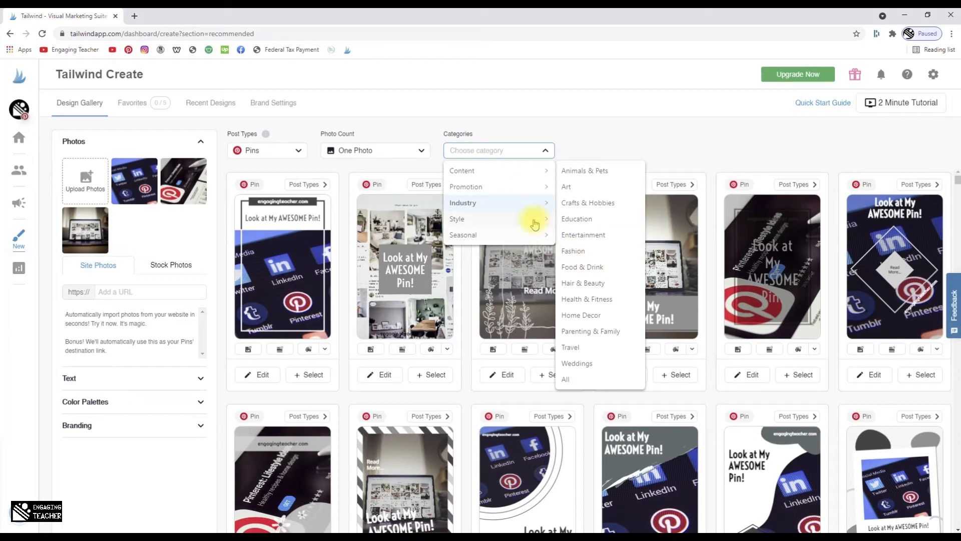
{"action": "mouse_move", "coordinate": [506, 220]}
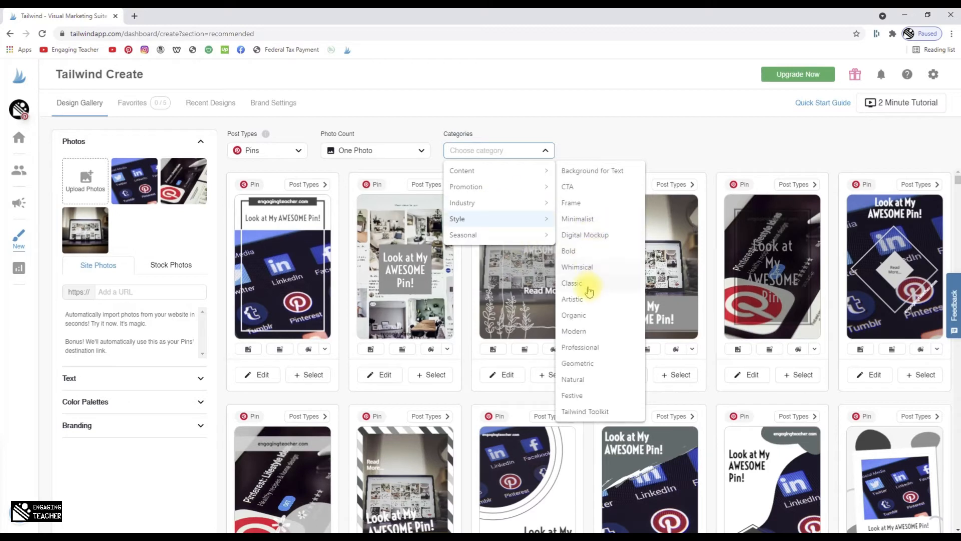
{"action": "mouse_move", "coordinate": [541, 209]}
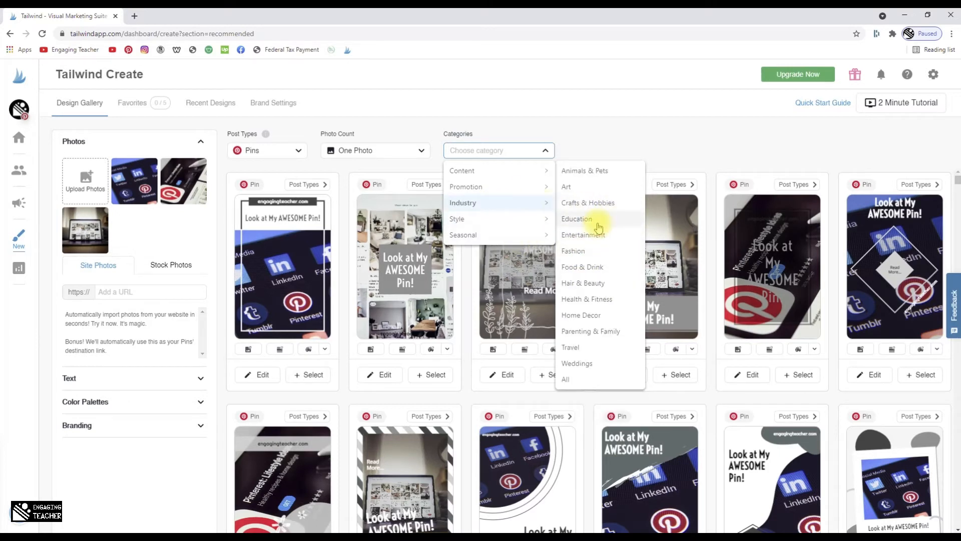
{"action": "left_click", "coordinate": [598, 224]}
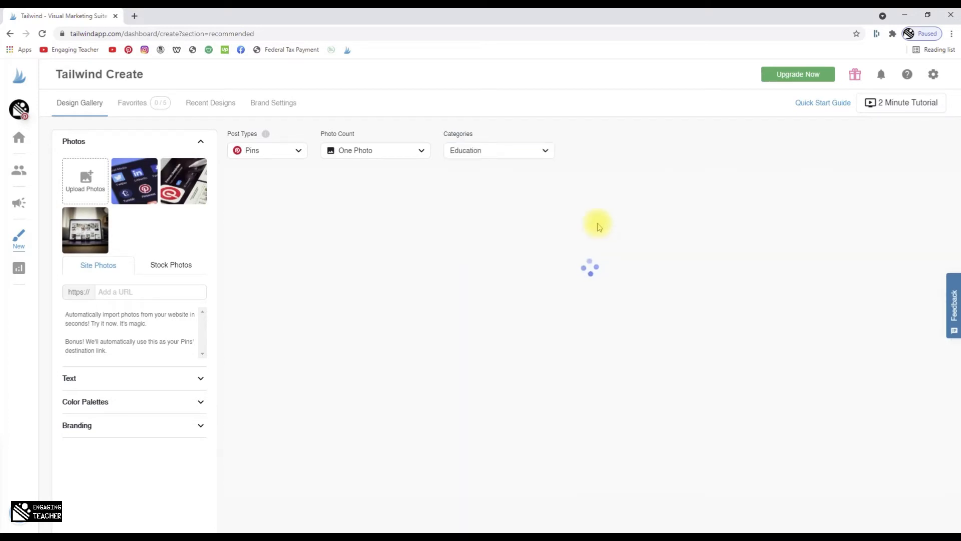
Look through the One Photo Education pin designs in the gallery and view the Content category options
{"action": "scroll", "coordinate": [694, 369], "scroll_direction": "down", "scroll_amount": 4}
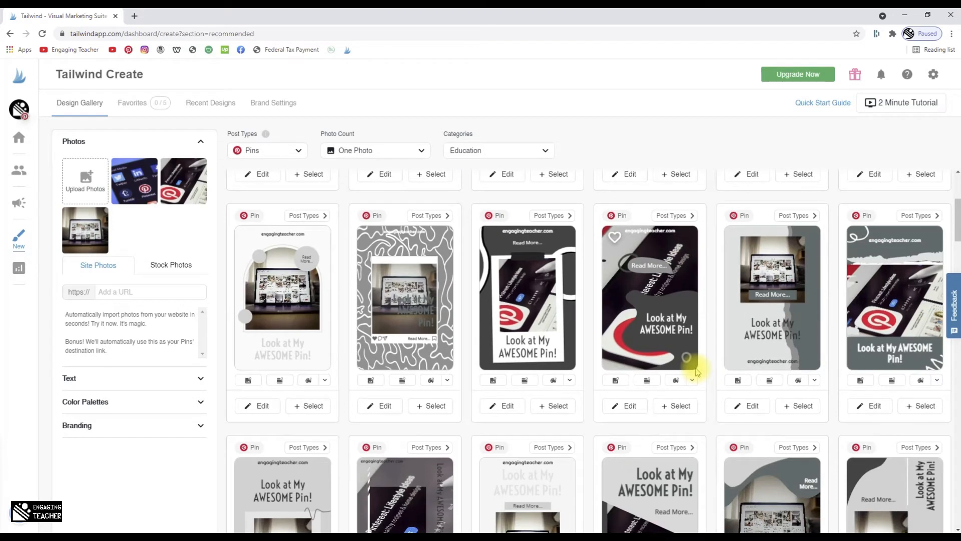
{"action": "left_click", "coordinate": [541, 151]}
{"action": "left_click", "coordinate": [551, 172]}
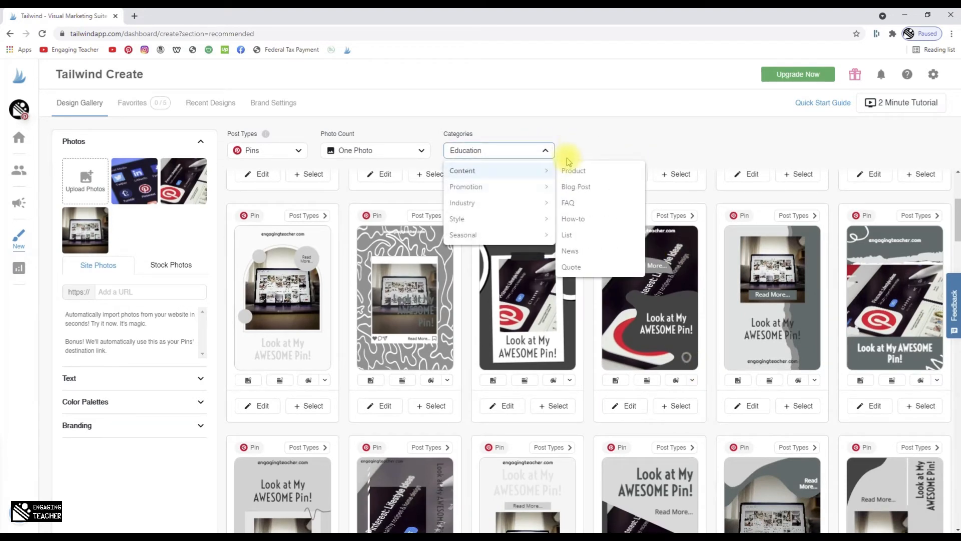
{"action": "left_click", "coordinate": [620, 120]}
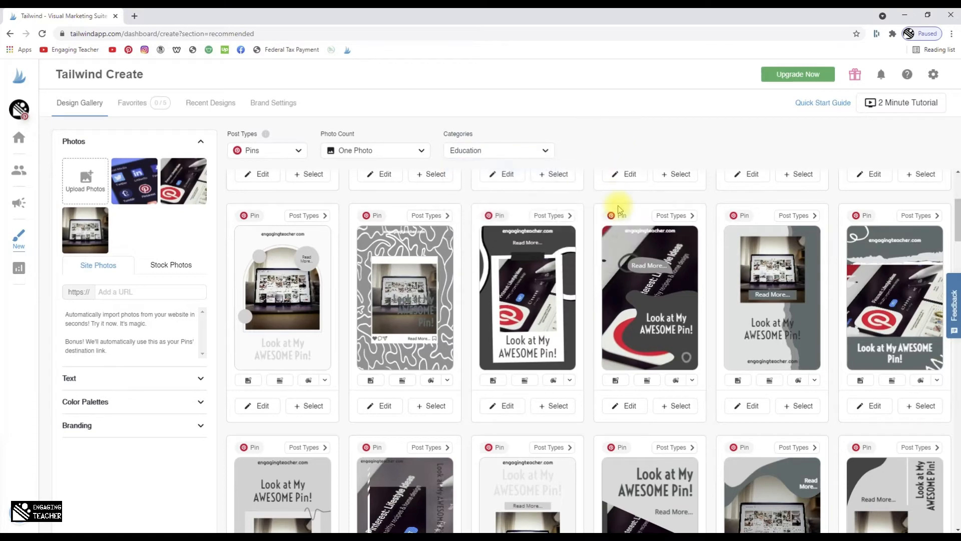
{"action": "scroll", "coordinate": [619, 209], "scroll_direction": "down", "scroll_amount": 3}
{"action": "scroll", "coordinate": [619, 209], "scroll_direction": "down", "scroll_amount": 5}
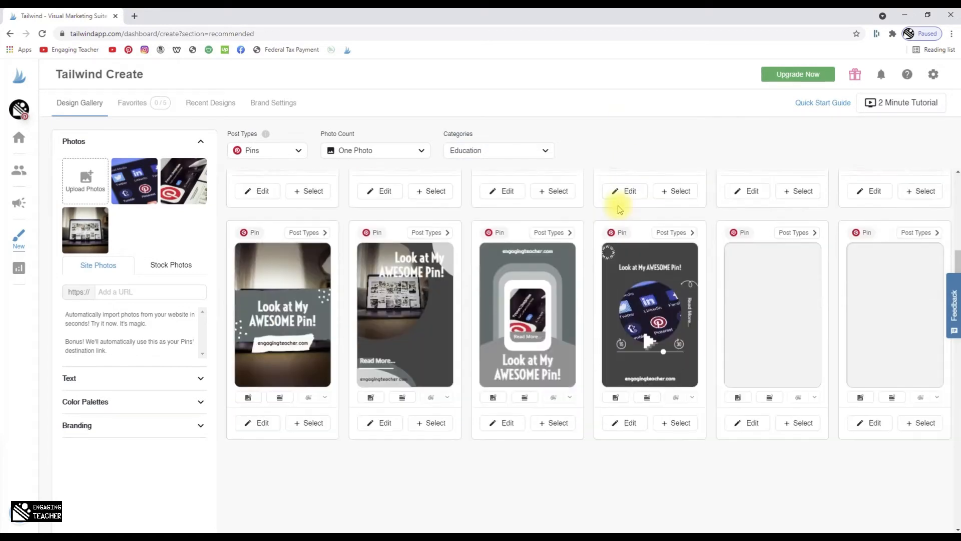
{"action": "scroll", "coordinate": [581, 254], "scroll_direction": "down", "scroll_amount": 4}
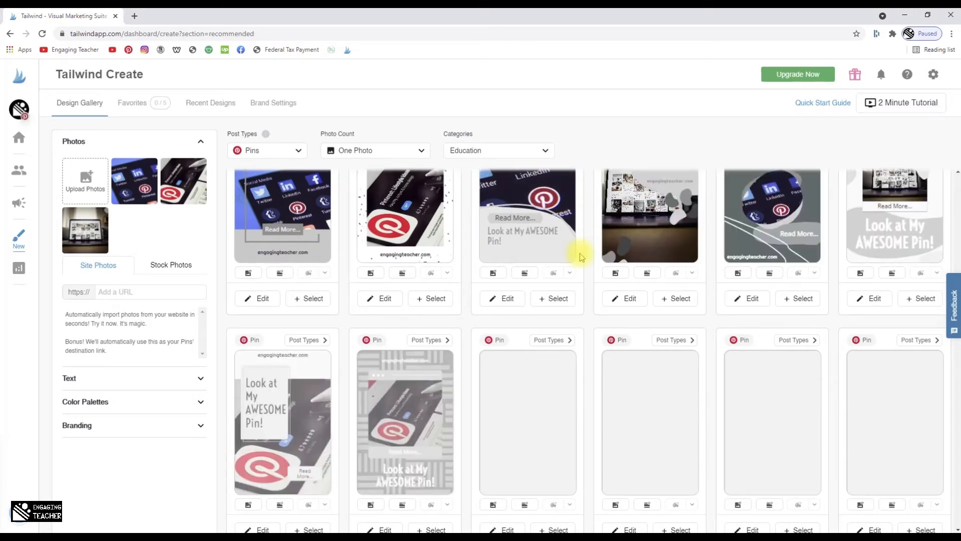
{"action": "scroll", "coordinate": [580, 257], "scroll_direction": "down", "scroll_amount": 4}
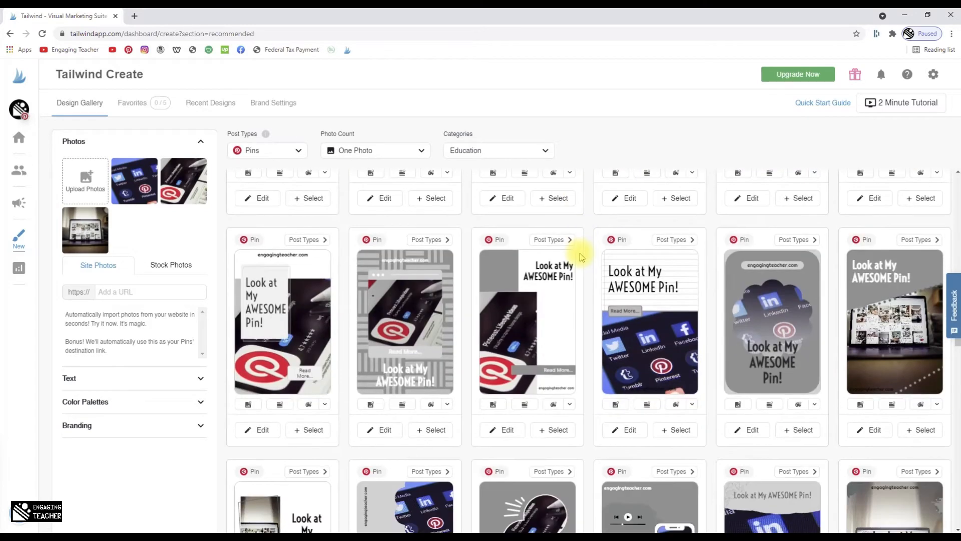
{"action": "scroll", "coordinate": [580, 257], "scroll_direction": "up", "scroll_amount": 2}
{"action": "scroll", "coordinate": [581, 257], "scroll_direction": "down", "scroll_amount": 4}
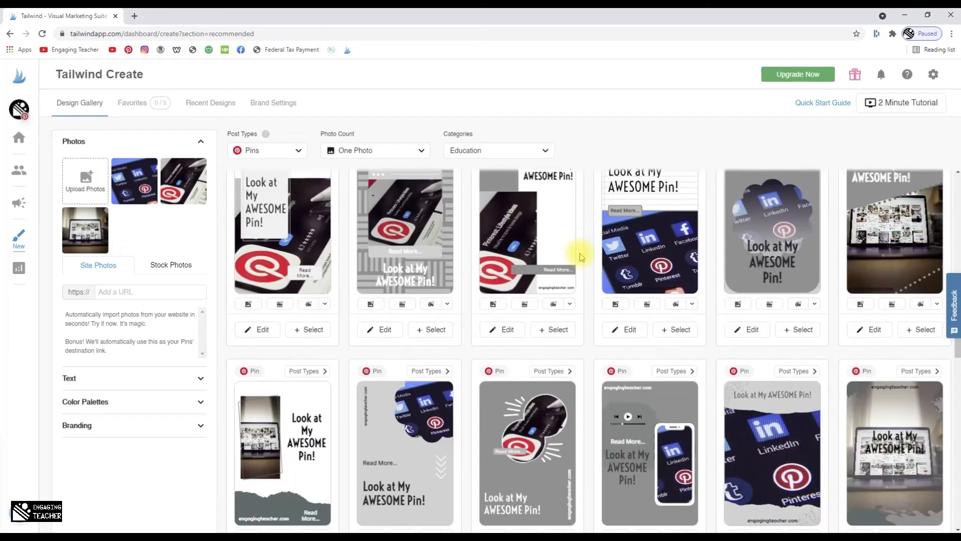
{"action": "scroll", "coordinate": [580, 257], "scroll_direction": "down", "scroll_amount": 2}
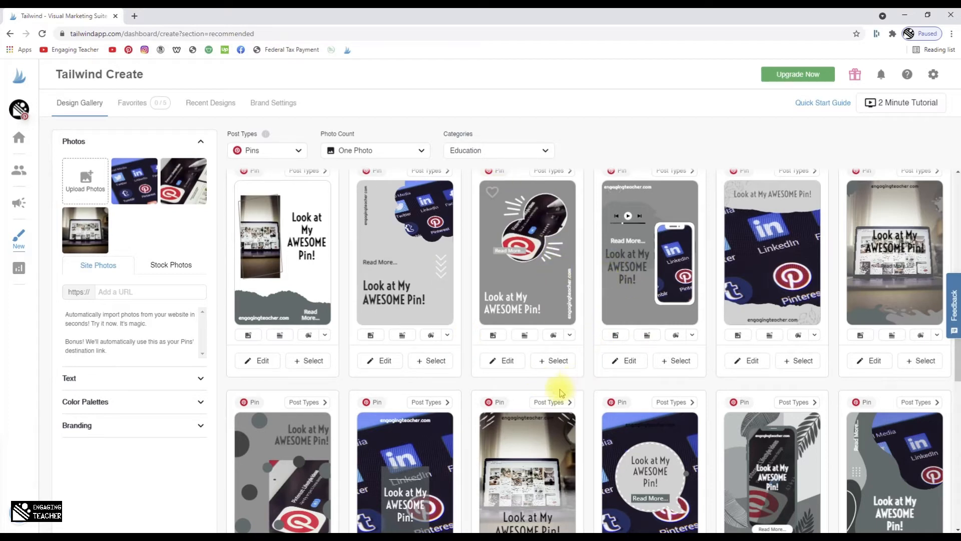
Try different color shuffles on the design with two overlapping circular photos and white rays
{"action": "left_click", "coordinate": [554, 337]}
{"action": "left_click", "coordinate": [553, 335]}
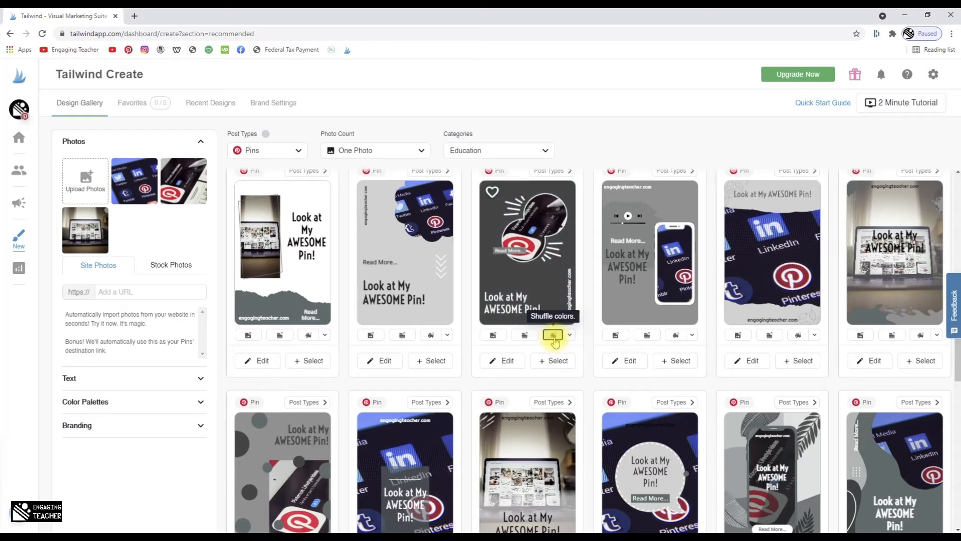
{"action": "left_click", "coordinate": [554, 335]}
Apply the Tropical Tea color palette to the gallery designs
{"action": "left_click", "coordinate": [85, 407]}
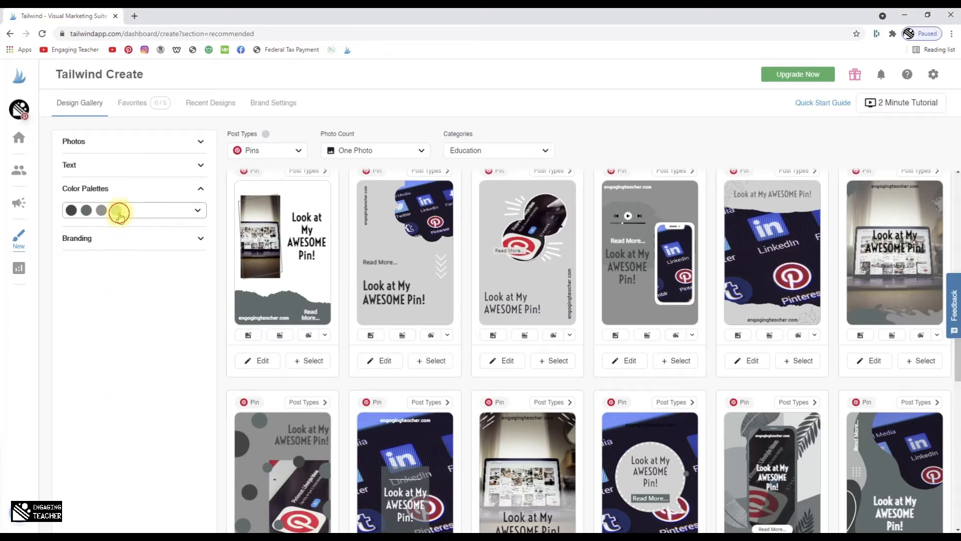
{"action": "left_click", "coordinate": [120, 214]}
{"action": "scroll", "coordinate": [155, 309], "scroll_direction": "down", "scroll_amount": 5}
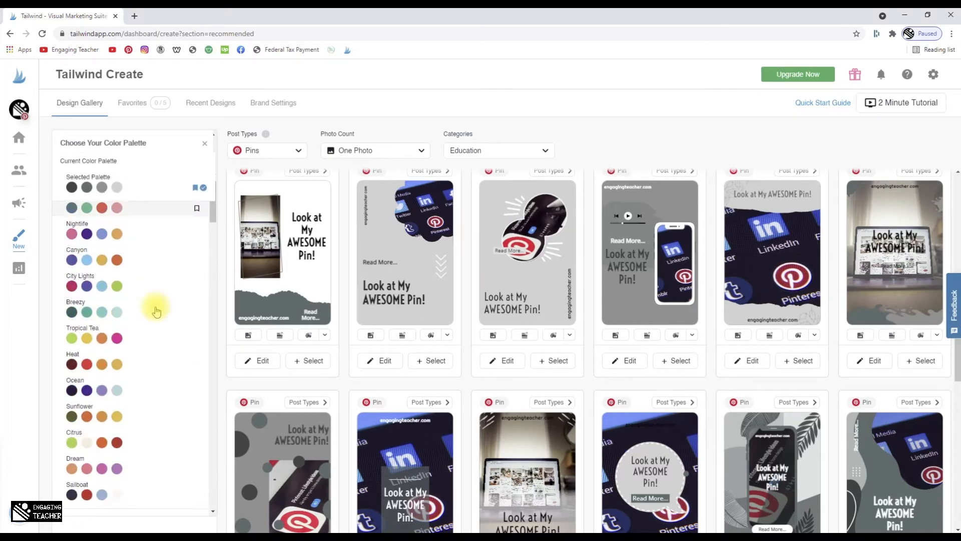
{"action": "left_click", "coordinate": [116, 339]}
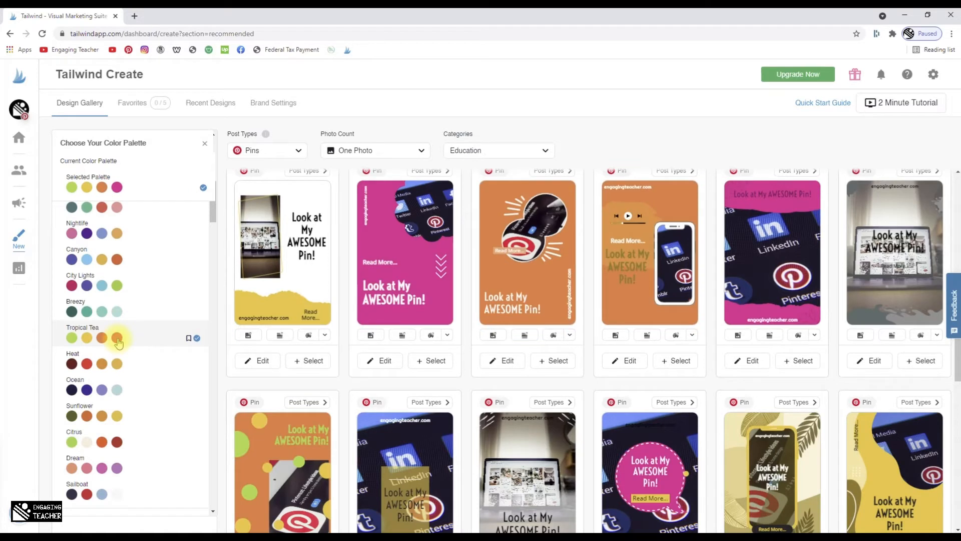
Shuffle the colors of the overlapping-circles design until its background is yellow
{"action": "left_click", "coordinate": [552, 339]}
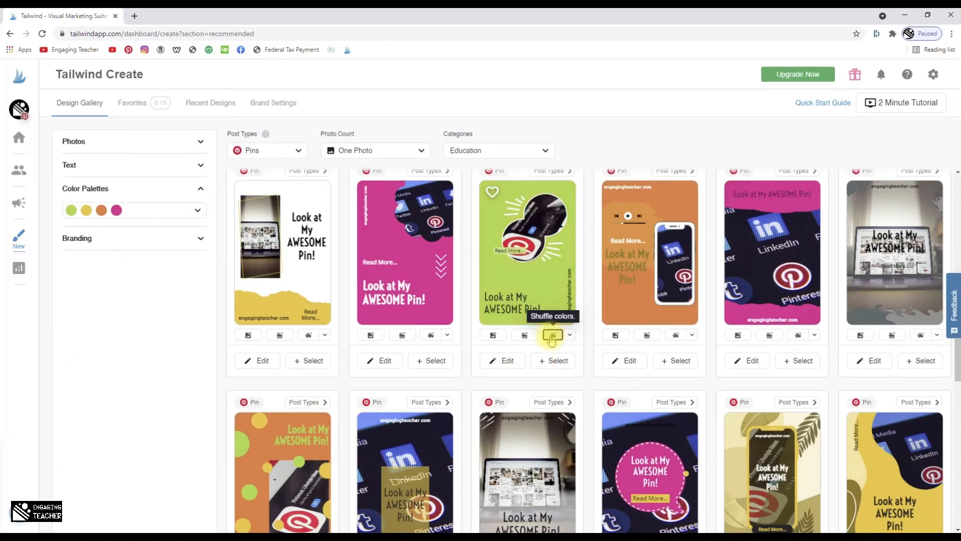
{"action": "left_click", "coordinate": [551, 339]}
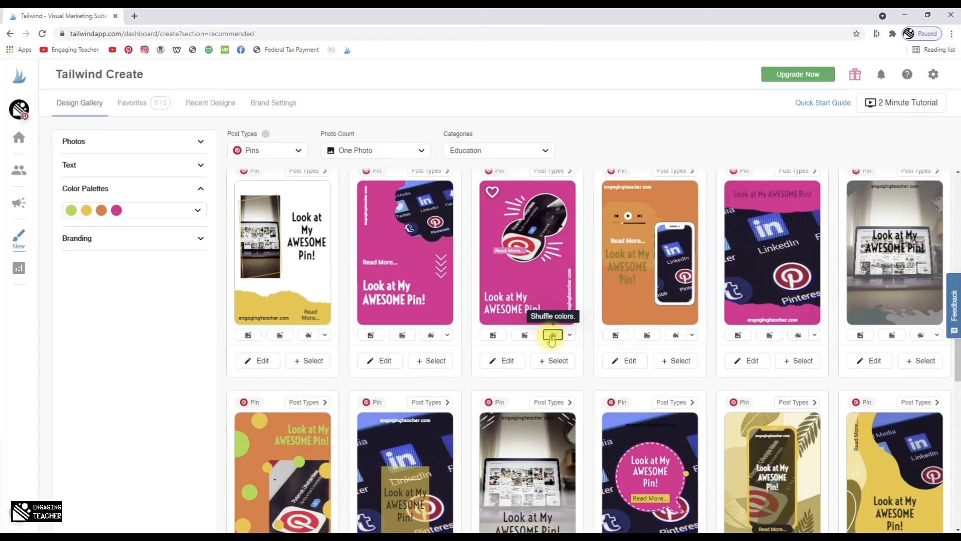
{"action": "left_click", "coordinate": [551, 336]}
{"action": "left_click", "coordinate": [551, 337]}
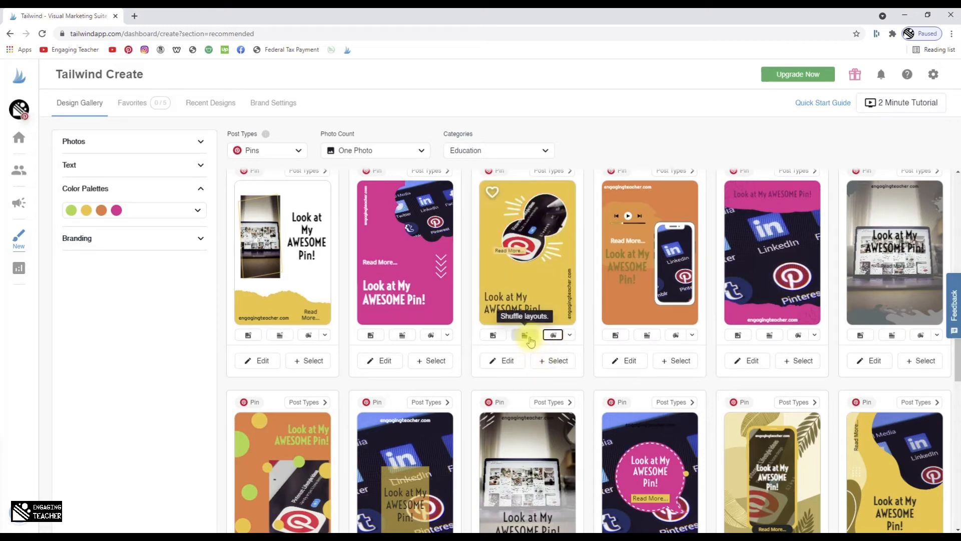
Shuffle the yellow design's layout until the circles sit above the headline, and shuffle its photo to the social media app icons
{"action": "left_click", "coordinate": [529, 339]}
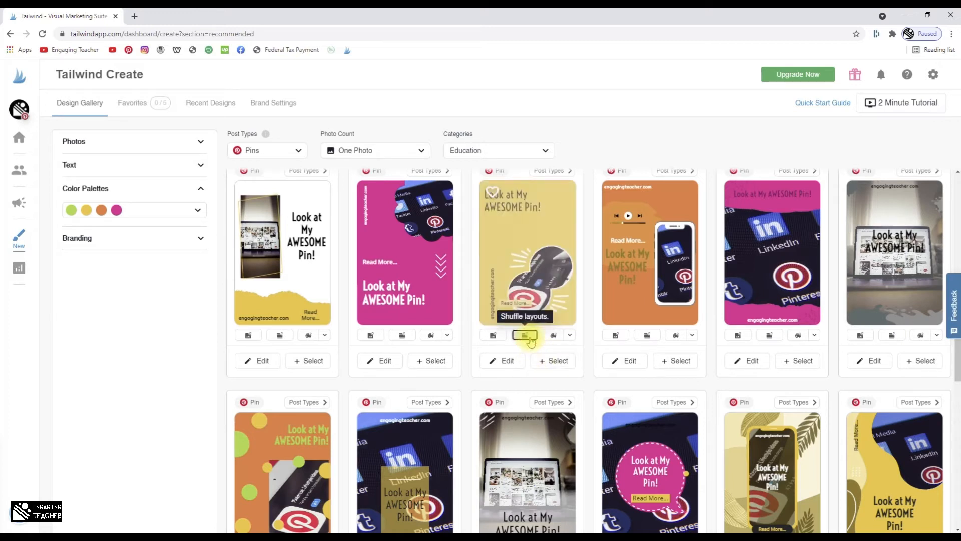
{"action": "left_click", "coordinate": [529, 339]}
{"action": "left_click", "coordinate": [530, 339]}
{"action": "left_click", "coordinate": [530, 339]}
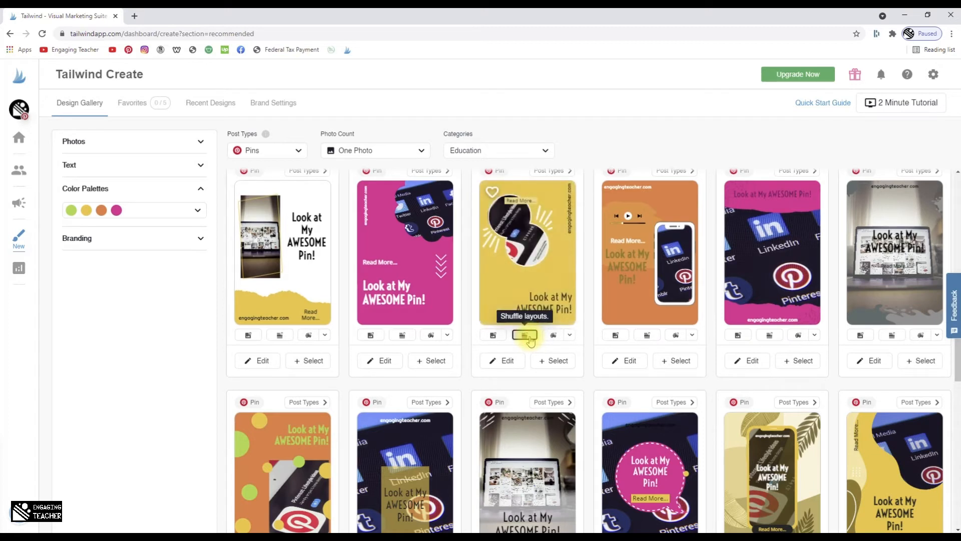
{"action": "left_click", "coordinate": [491, 336]}
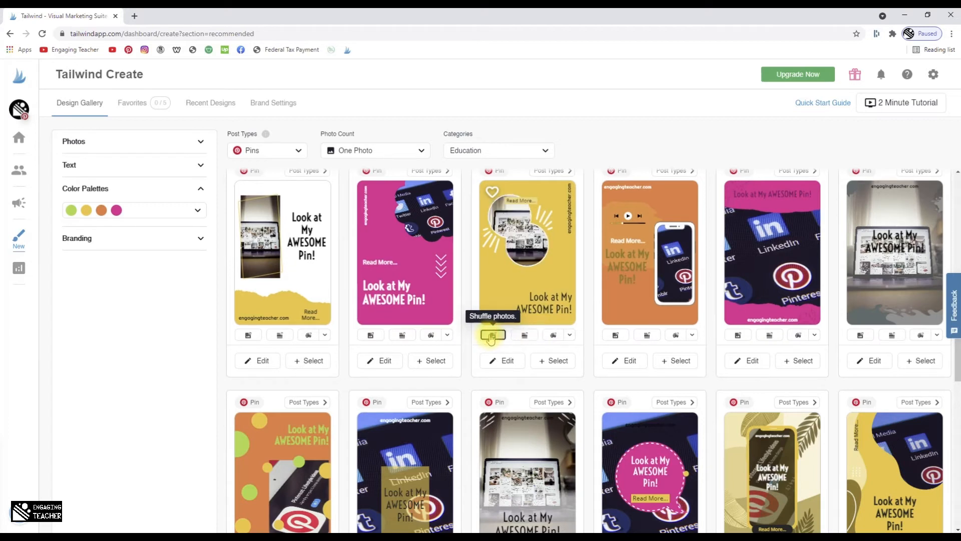
{"action": "left_click", "coordinate": [491, 336]}
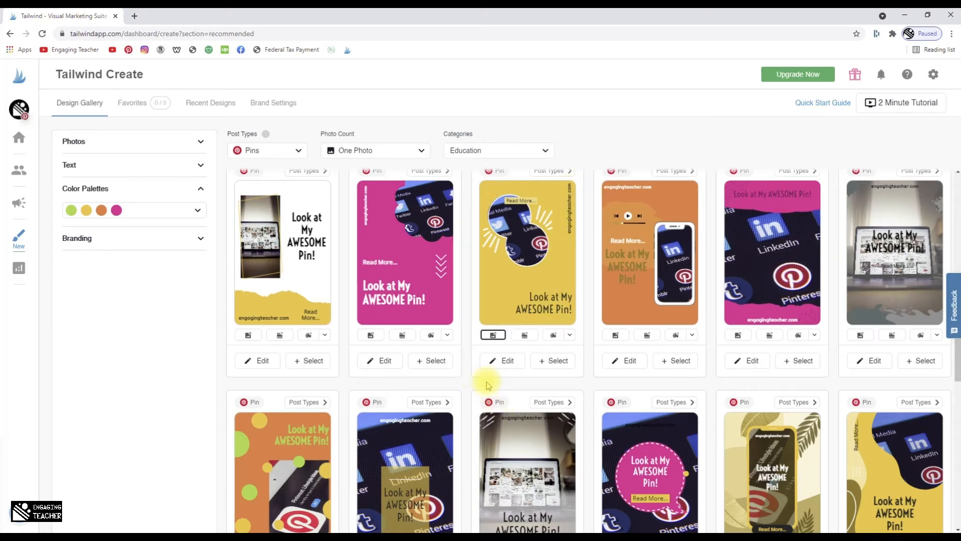
Open the yellow overlapping-circles pin for editing and place the engagingteacher.com text horizontally along the pin's upper edge
{"action": "left_click", "coordinate": [502, 362]}
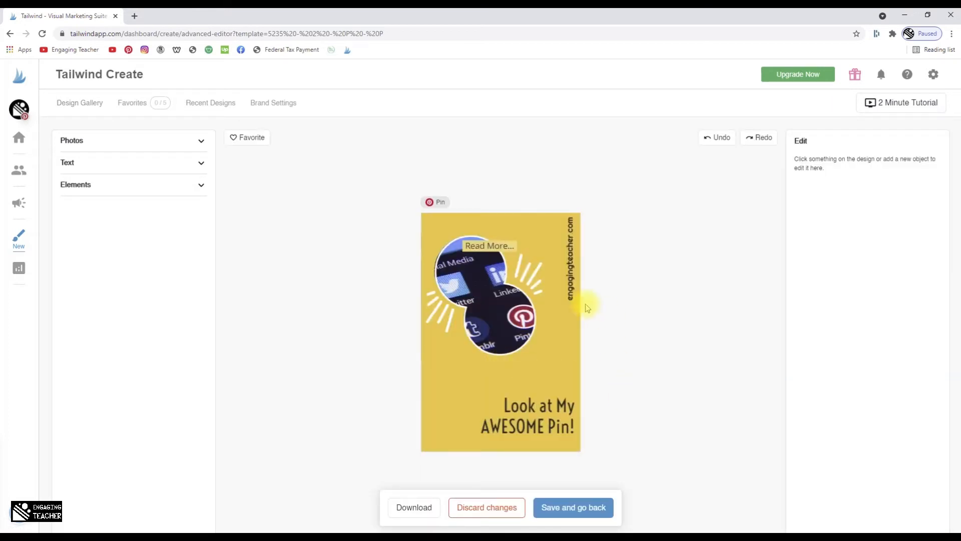
{"action": "left_click", "coordinate": [481, 290]}
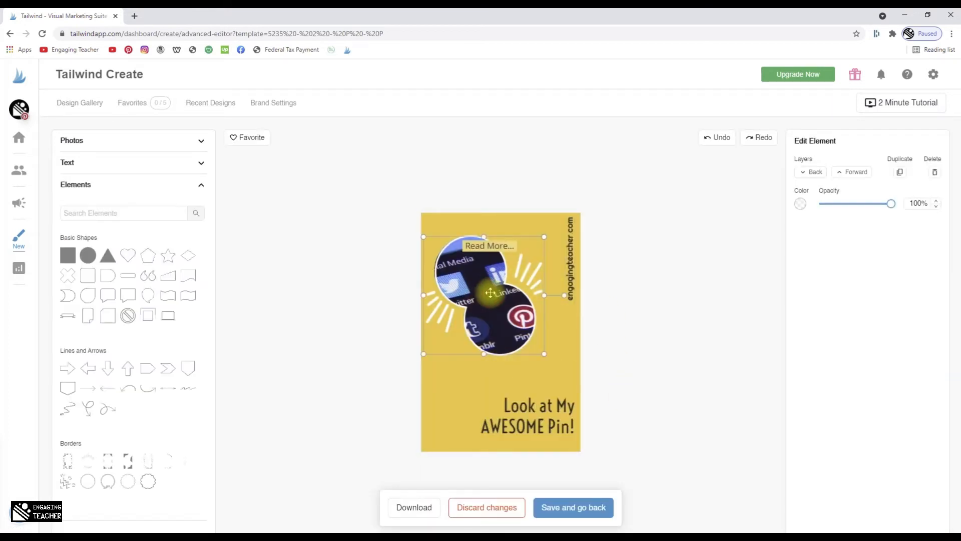
{"action": "left_click", "coordinate": [570, 249]}
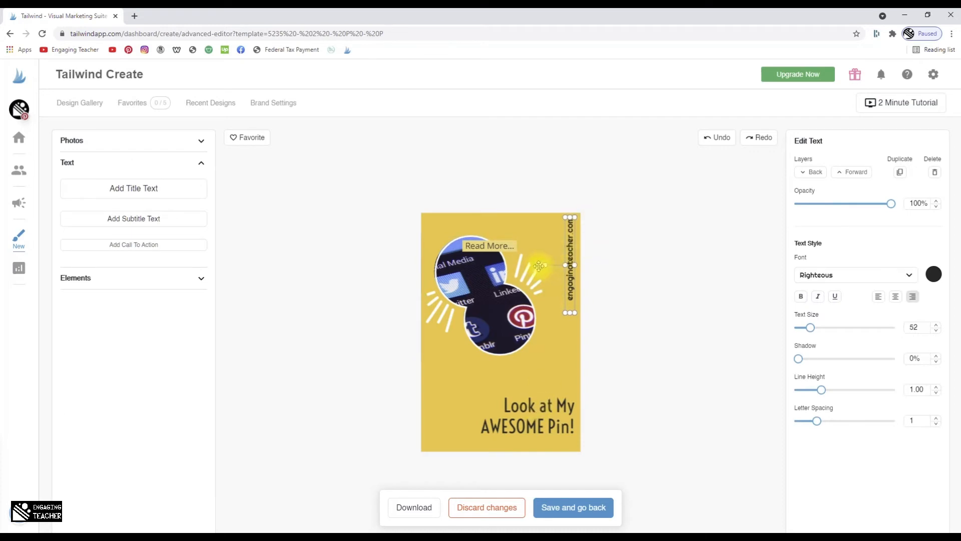
{"action": "left_click_drag", "start_coordinate": [545, 265], "coordinate": [492, 223]}
{"action": "left_click", "coordinate": [507, 322]}
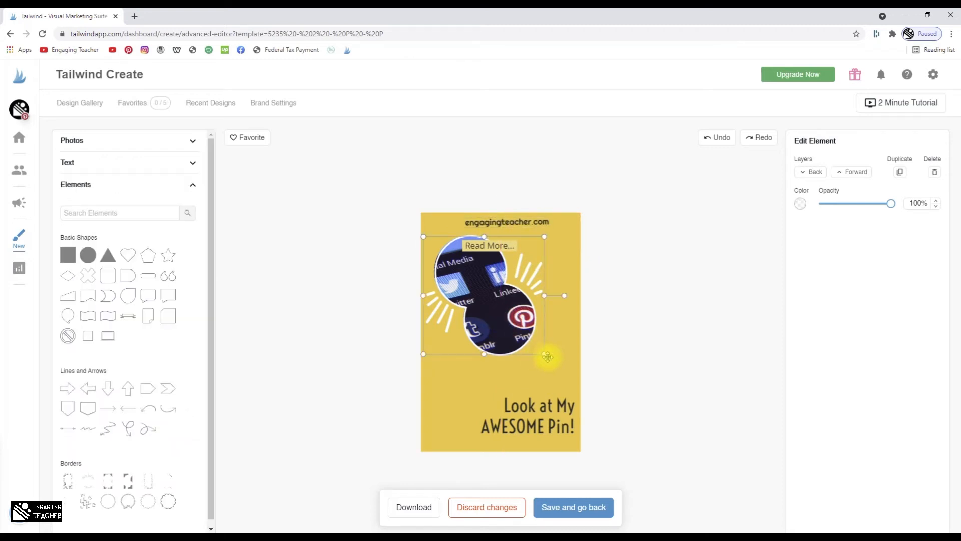
{"action": "mouse_move", "coordinate": [547, 355]}
{"action": "left_mouse_down"}
{"action": "mouse_move", "coordinate": [566, 377]}
{"action": "mouse_move", "coordinate": [545, 352]}
{"action": "left_mouse_up"}
Set the "Look at My AWESOME Pin!" headline's text size to 161, widen its box to nearly the pin's full width and center-align it
{"action": "left_click", "coordinate": [541, 409]}
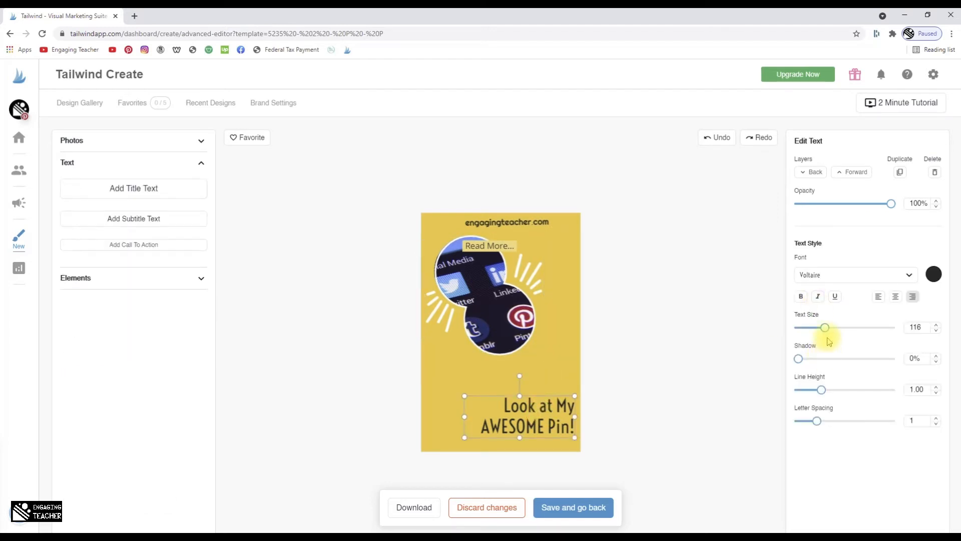
{"action": "left_click_drag", "start_coordinate": [826, 330], "coordinate": [836, 328]}
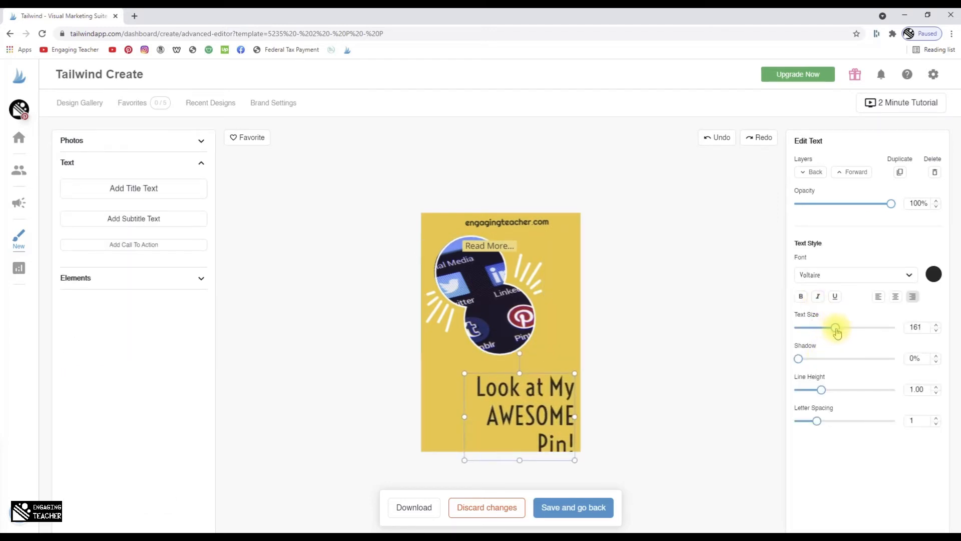
{"action": "left_click_drag", "start_coordinate": [547, 399], "coordinate": [546, 390]}
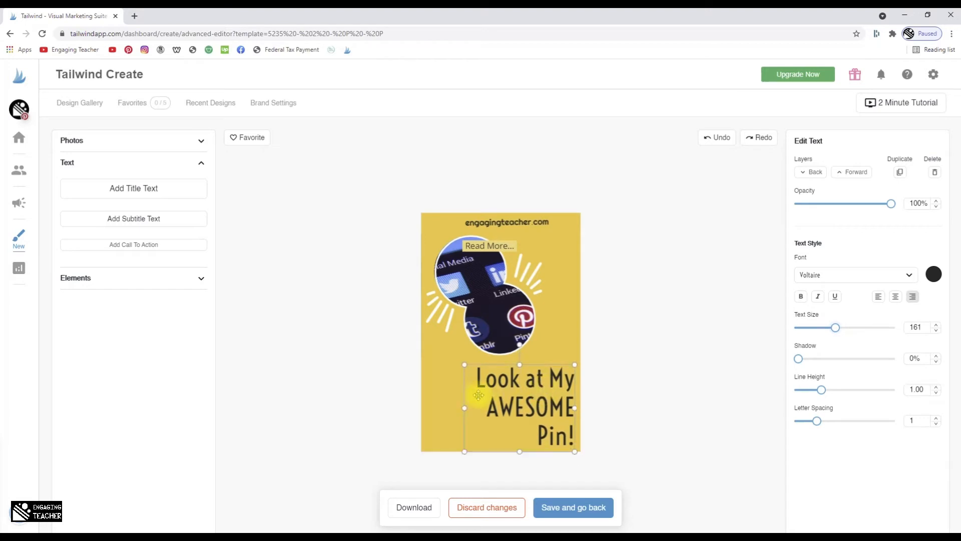
{"action": "left_click_drag", "start_coordinate": [464, 408], "coordinate": [422, 406]}
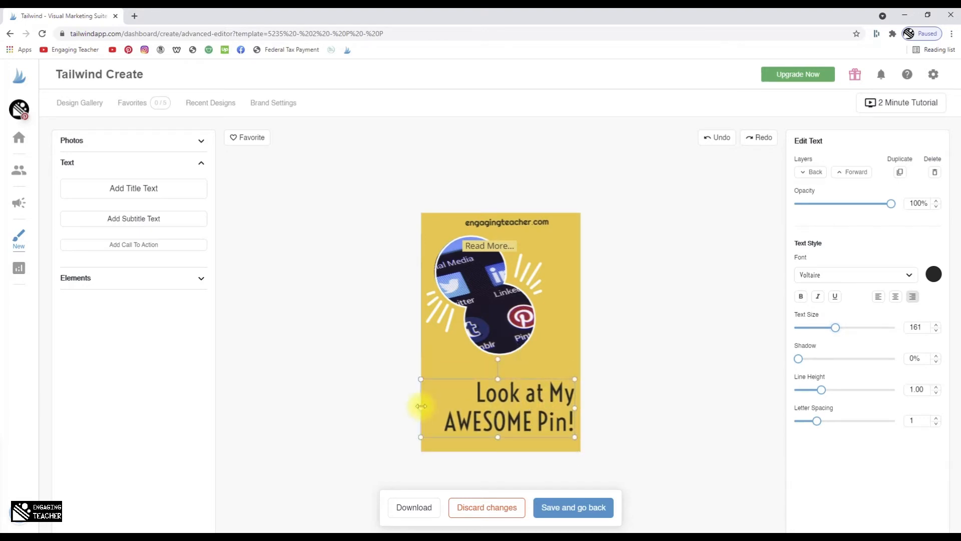
{"action": "left_click", "coordinate": [896, 297]}
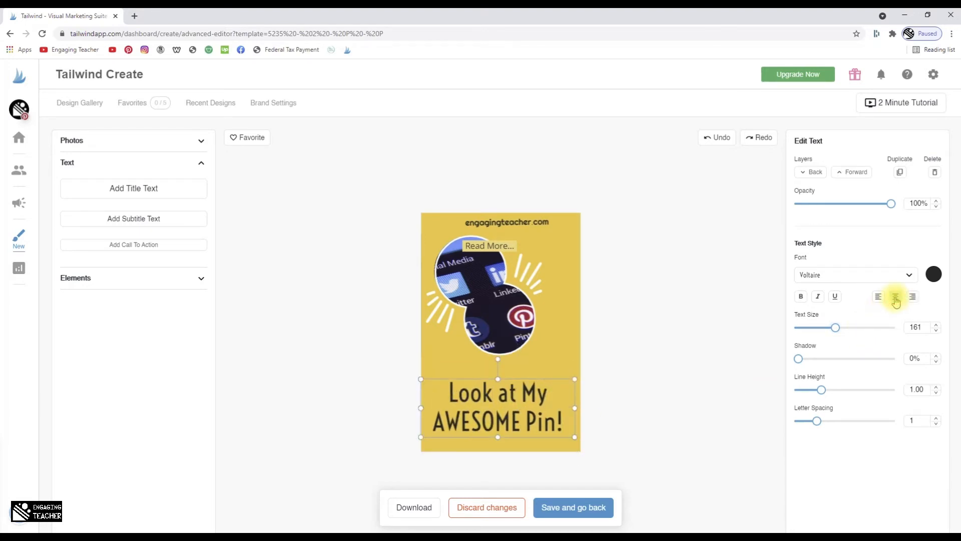
{"action": "left_click_drag", "start_coordinate": [574, 410], "coordinate": [579, 403]}
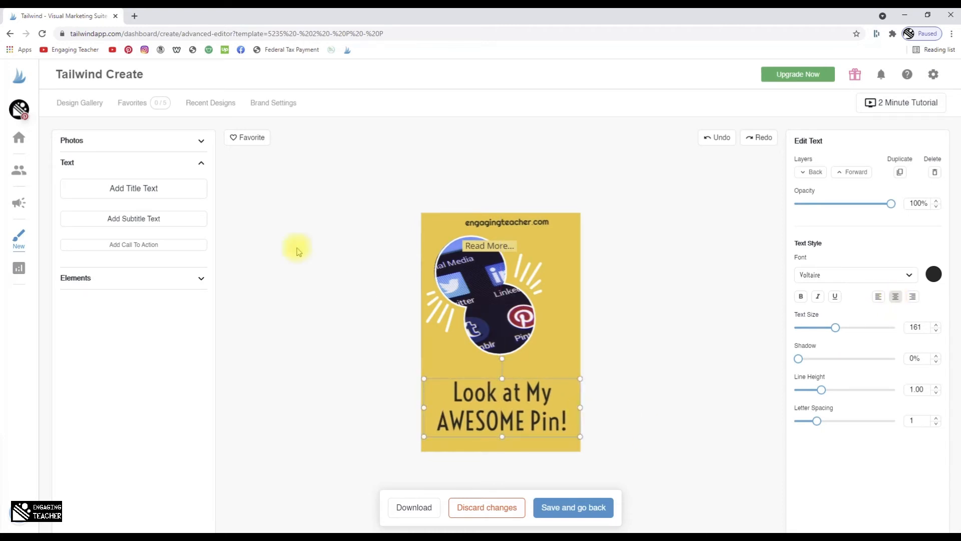
Add a basic square shape and stretch it over the pin's lower third across the full width
{"action": "left_click", "coordinate": [76, 278]}
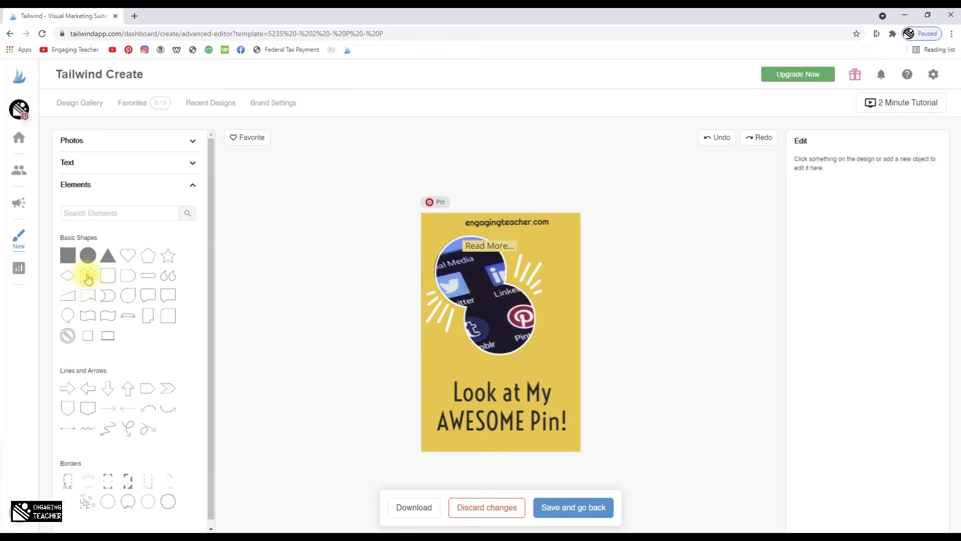
{"action": "left_click", "coordinate": [68, 255]}
{"action": "left_click_drag", "start_coordinate": [514, 336], "coordinate": [579, 425]}
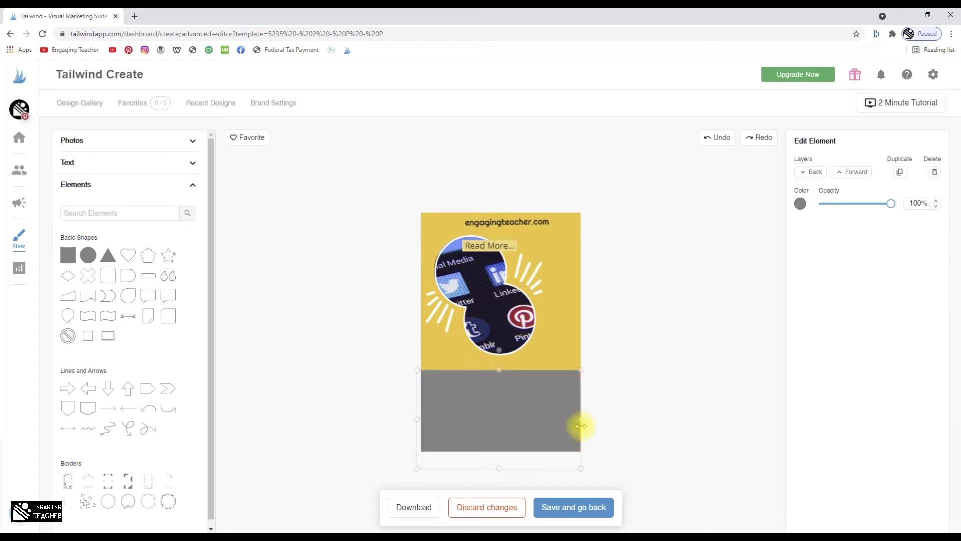
Color the rectangle light gray #E7E6EA and send it behind the headline text
{"action": "left_click", "coordinate": [801, 205]}
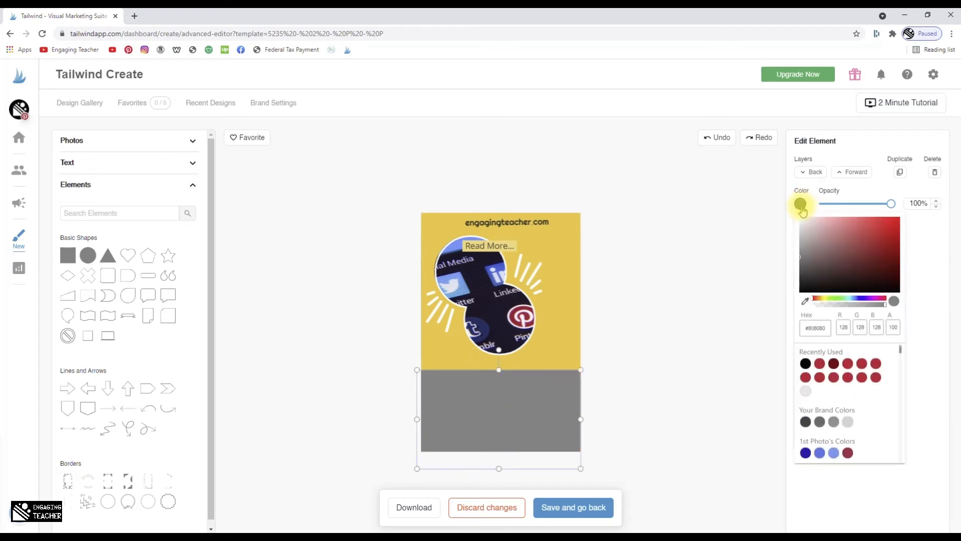
{"action": "left_click", "coordinate": [806, 392]}
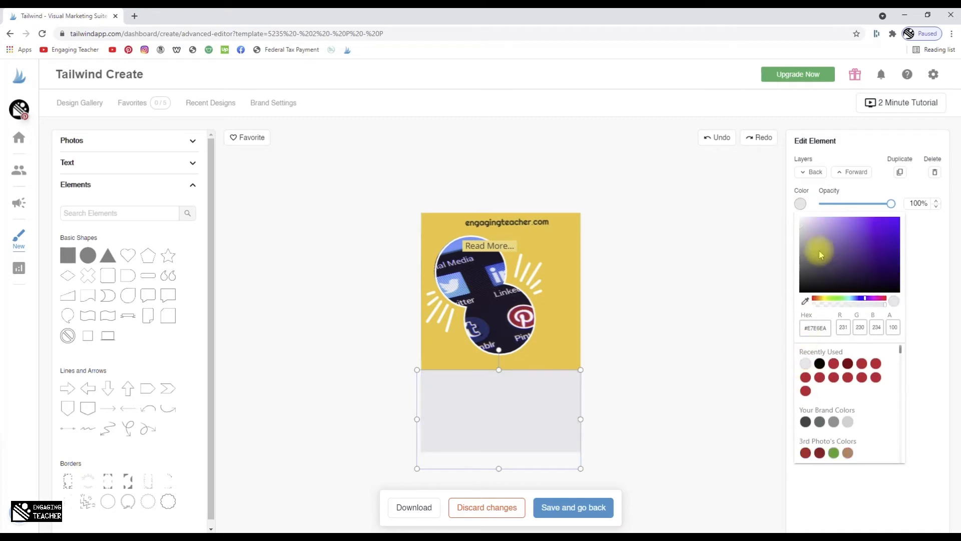
{"action": "left_click", "coordinate": [814, 174]}
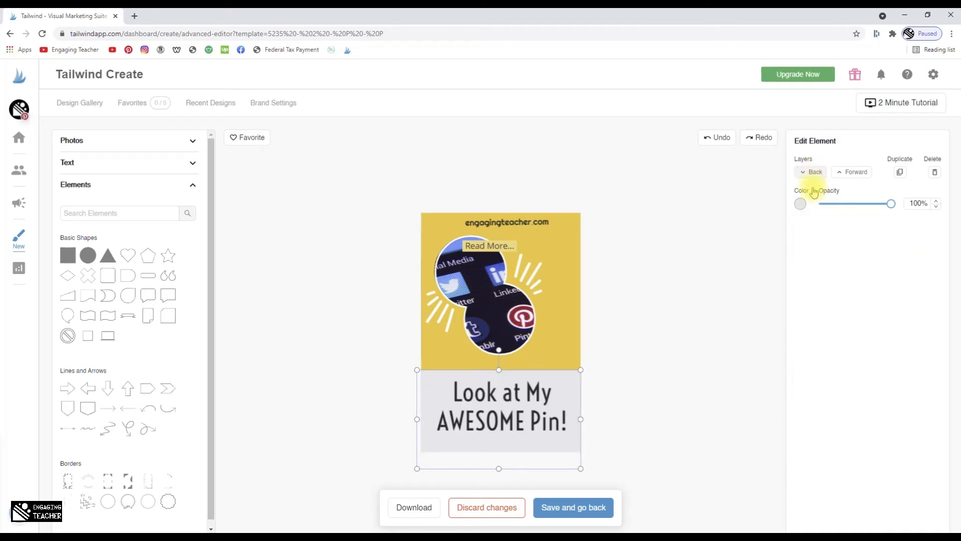
{"action": "left_click", "coordinate": [689, 319]}
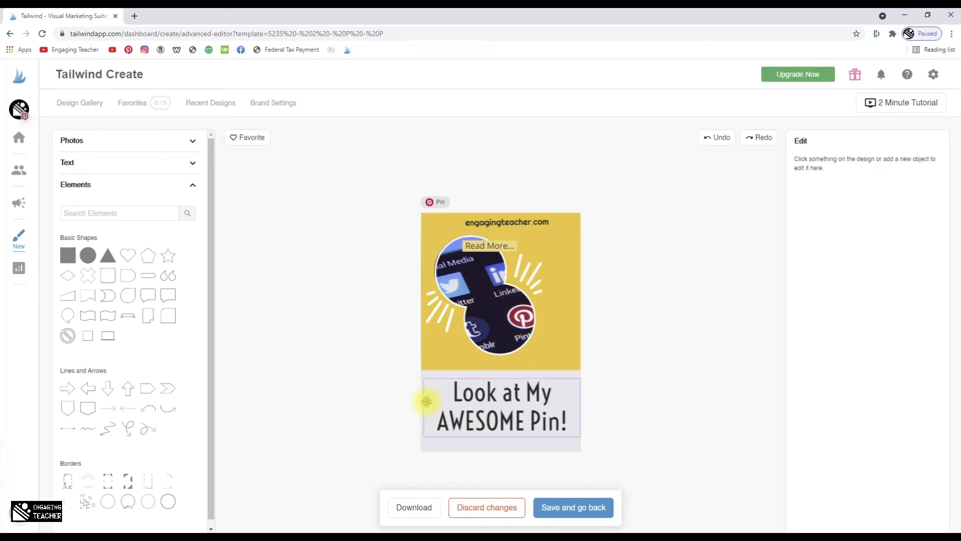
Save the edited pin back to the gallery, select it and open it in the design review, dismissing the post-types tips
{"action": "left_click", "coordinate": [579, 508]}
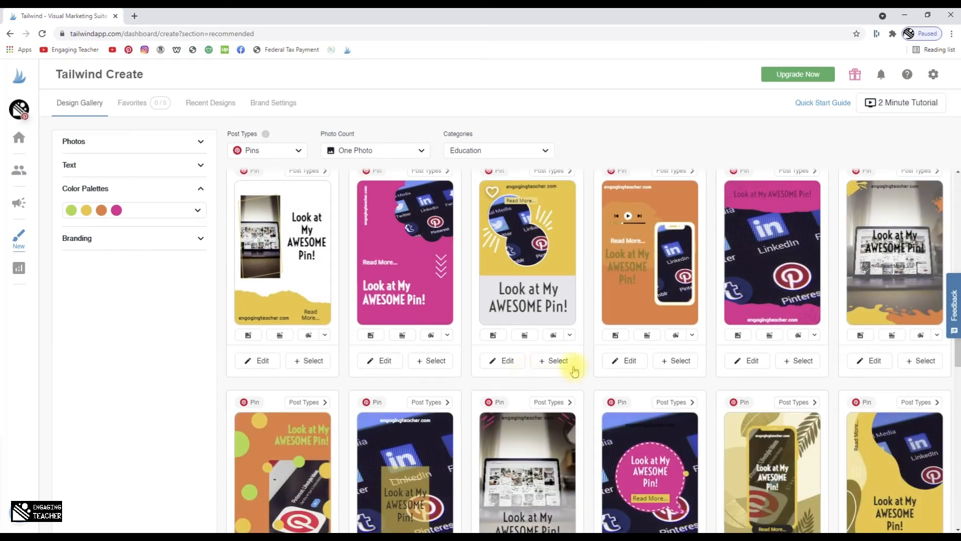
{"action": "left_click", "coordinate": [547, 362]}
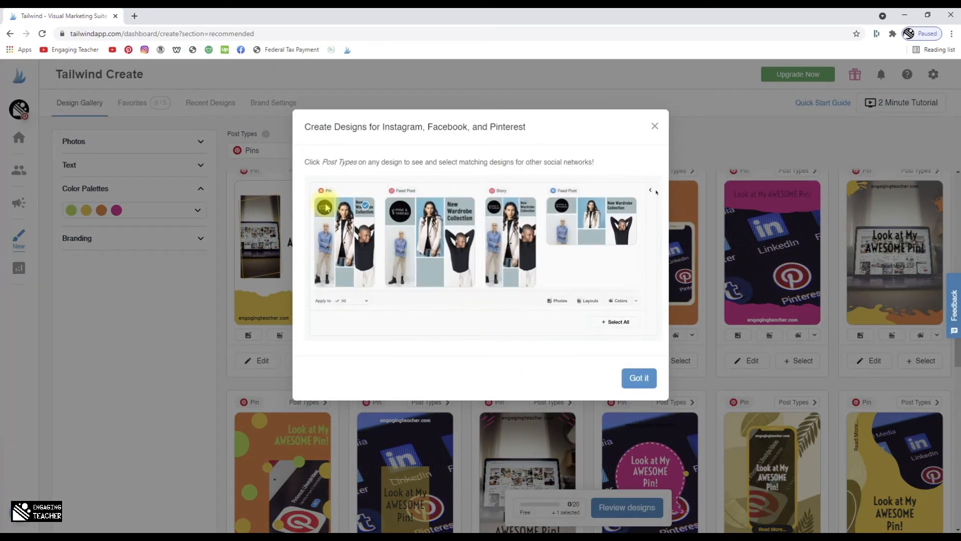
{"action": "left_click", "coordinate": [640, 381]}
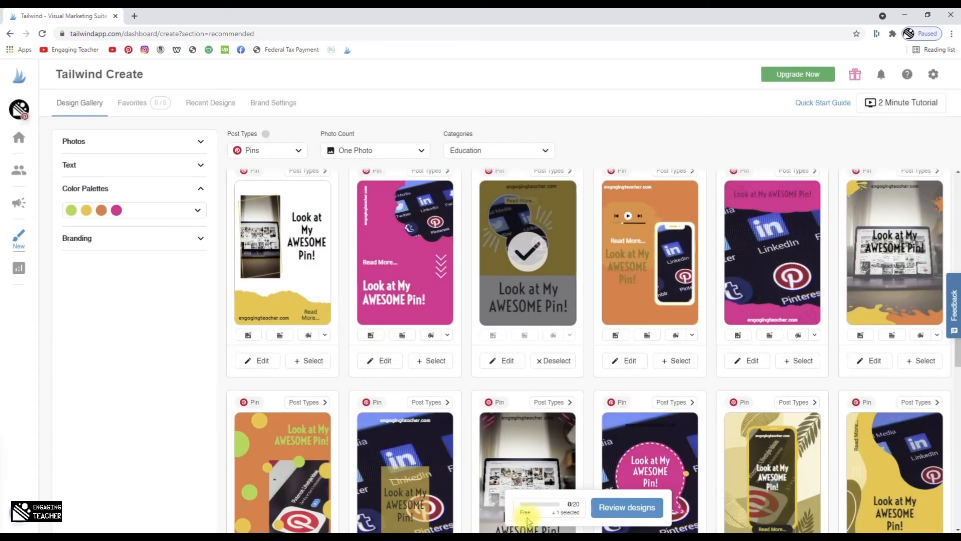
{"action": "left_click", "coordinate": [629, 511]}
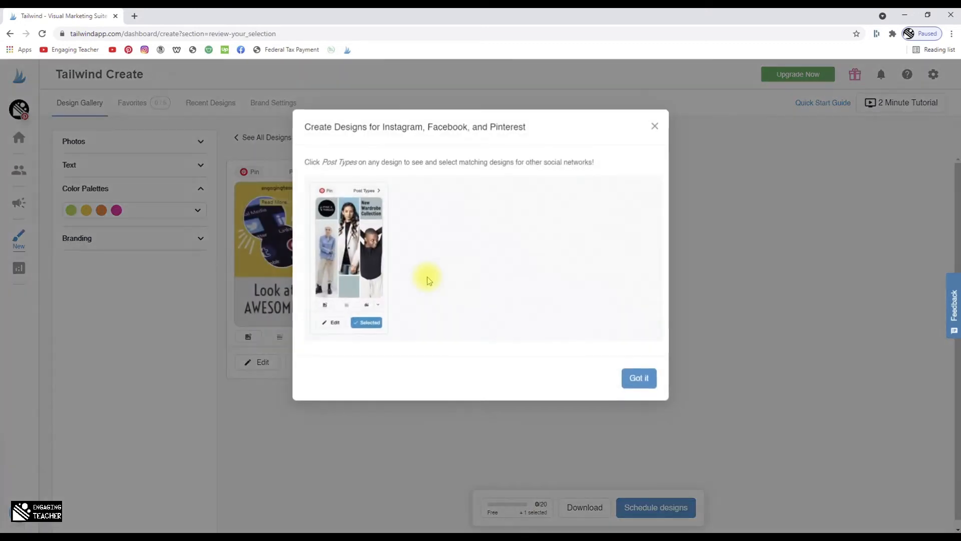
{"action": "left_click", "coordinate": [640, 380]}
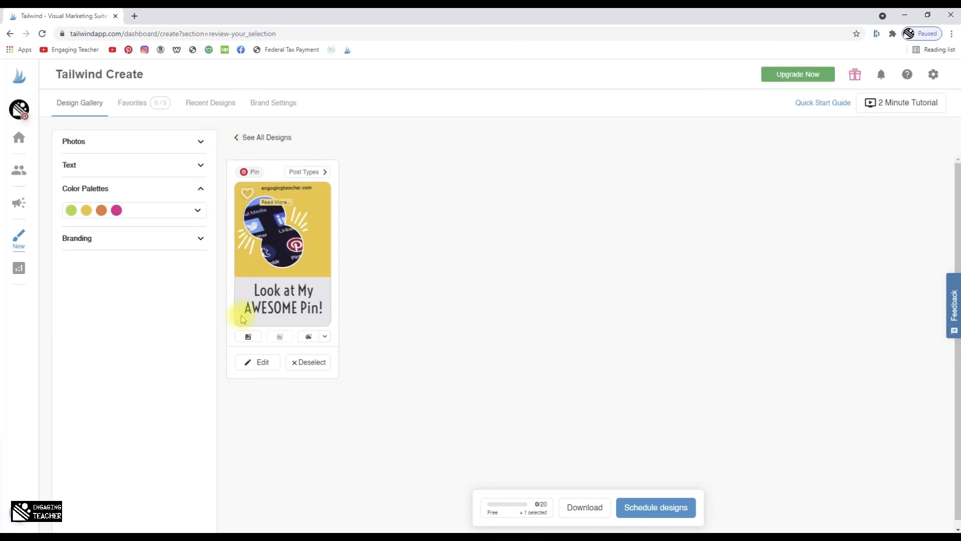
Show the pin's matching post types and recolor all of them, trying the Norway Spruce palette before applying a pink one
{"action": "left_click", "coordinate": [318, 172]}
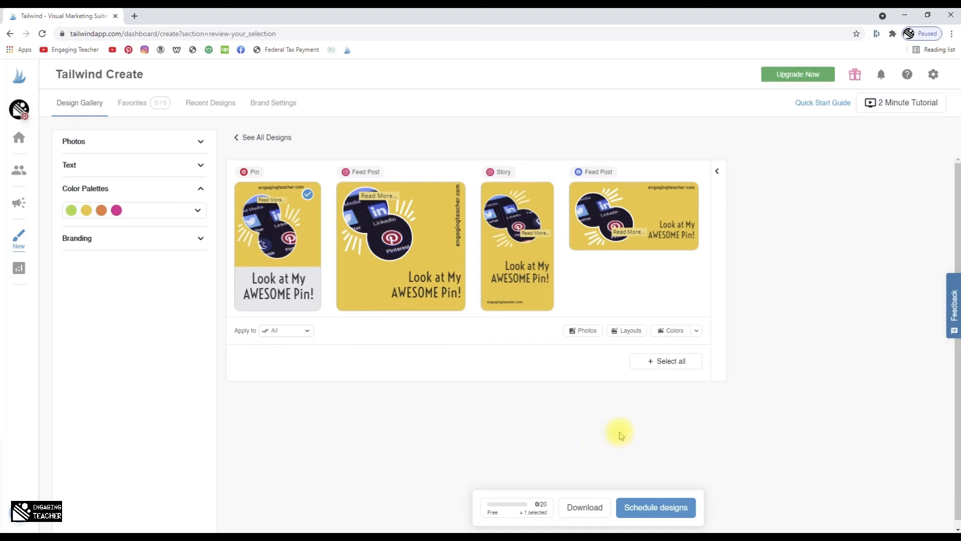
{"action": "left_click", "coordinate": [698, 332]}
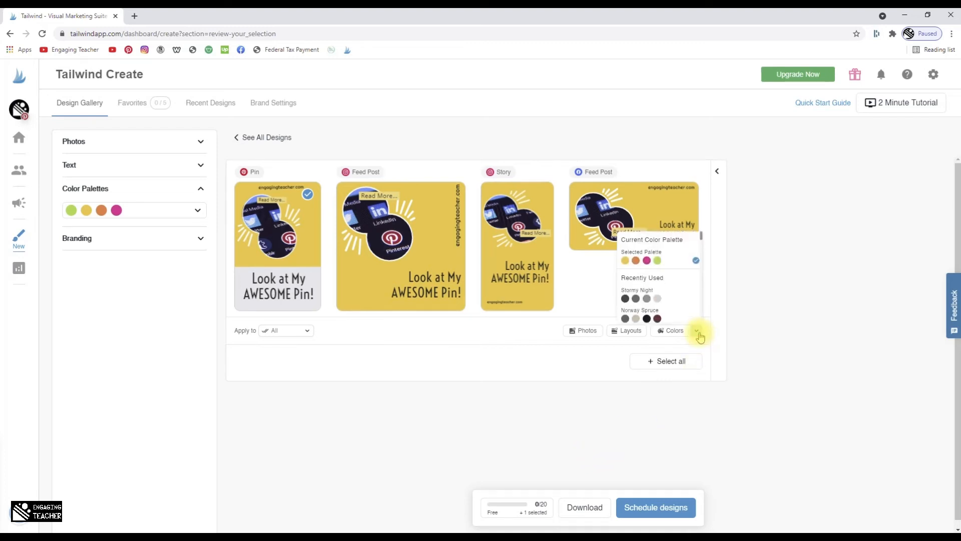
{"action": "left_click", "coordinate": [658, 319]}
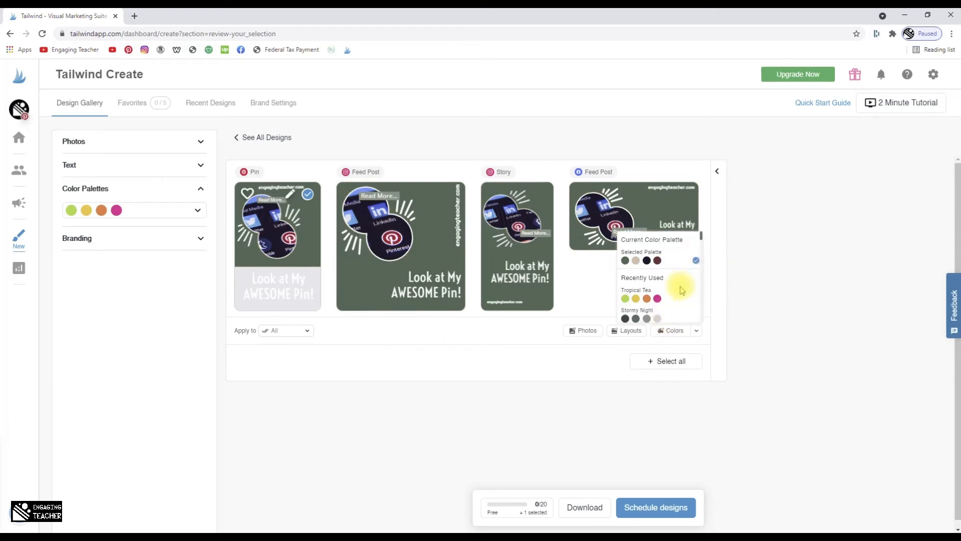
{"action": "scroll", "coordinate": [676, 285], "scroll_direction": "down", "scroll_amount": 3}
{"action": "left_click", "coordinate": [670, 297]}
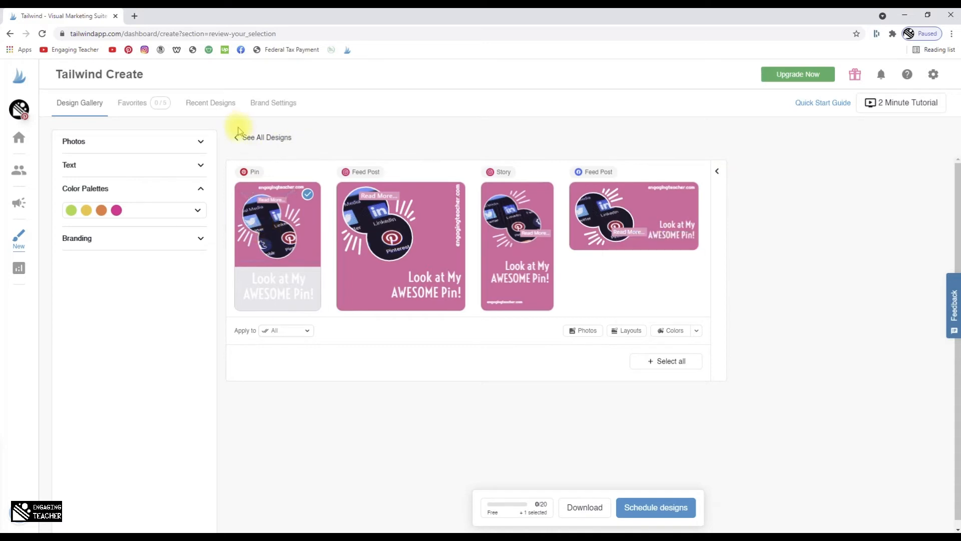
Return to all designs and apply the Your Brand Colors palette to the gallery
{"action": "left_click", "coordinate": [241, 140]}
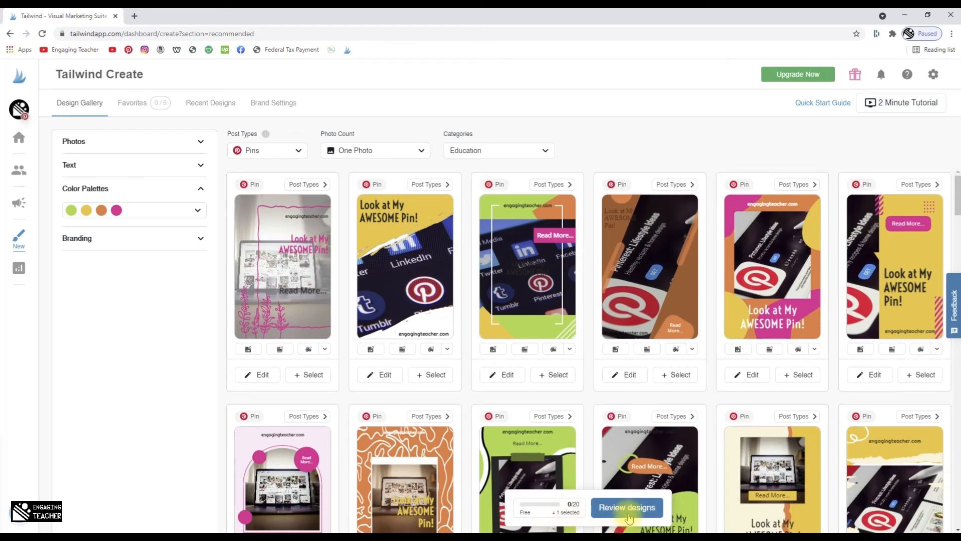
{"action": "scroll", "coordinate": [665, 415], "scroll_direction": "down", "scroll_amount": 2}
{"action": "scroll", "coordinate": [666, 415], "scroll_direction": "up", "scroll_amount": 2}
{"action": "left_click", "coordinate": [171, 212]}
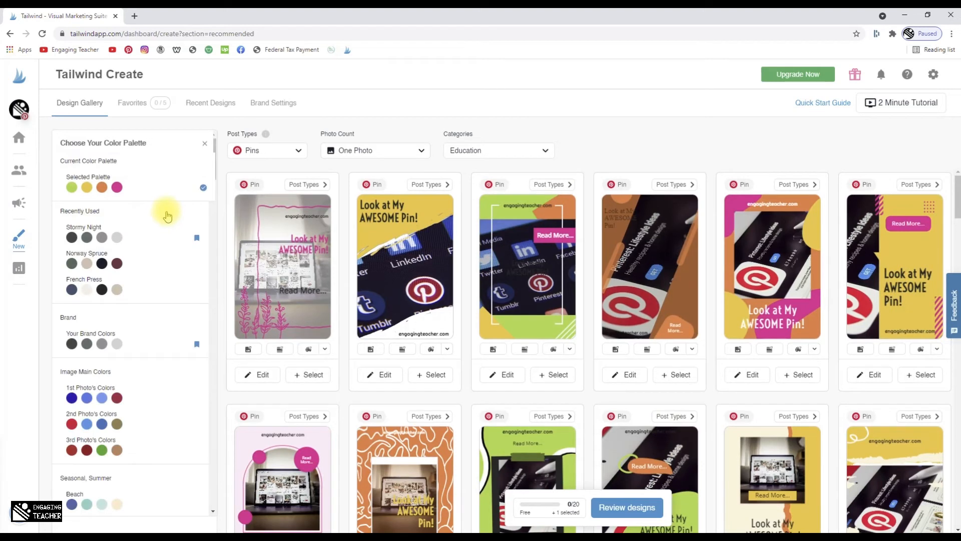
{"action": "left_click", "coordinate": [114, 350]}
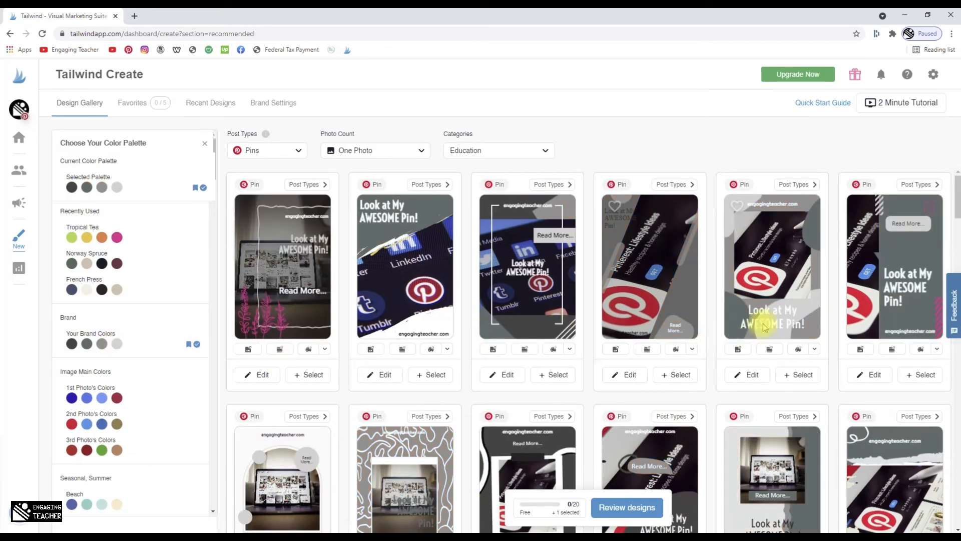
Open the framed Pinterest-app pin for editing and color its upper-right circle red #CB2028 and its lower-left shape black
{"action": "left_click", "coordinate": [743, 376]}
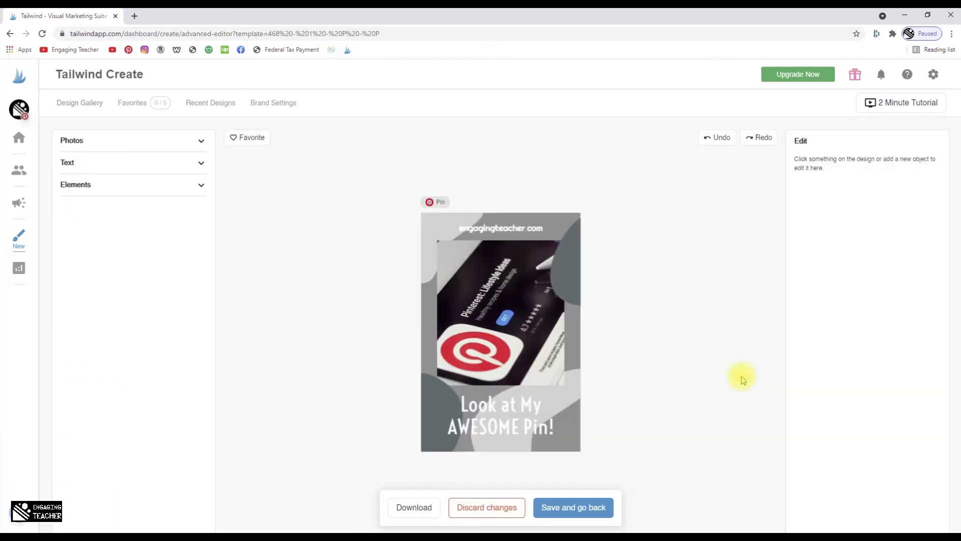
{"action": "left_click", "coordinate": [566, 252]}
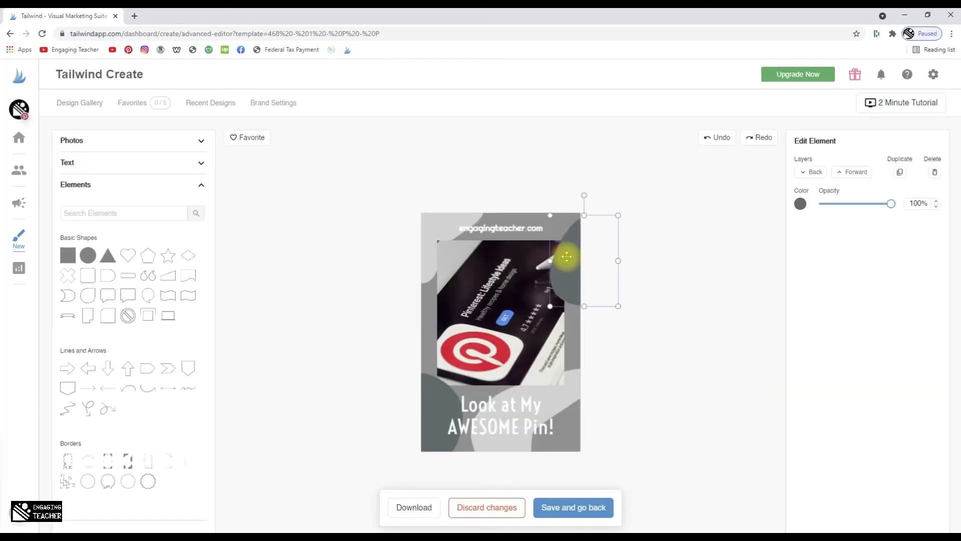
{"action": "left_click", "coordinate": [800, 205]}
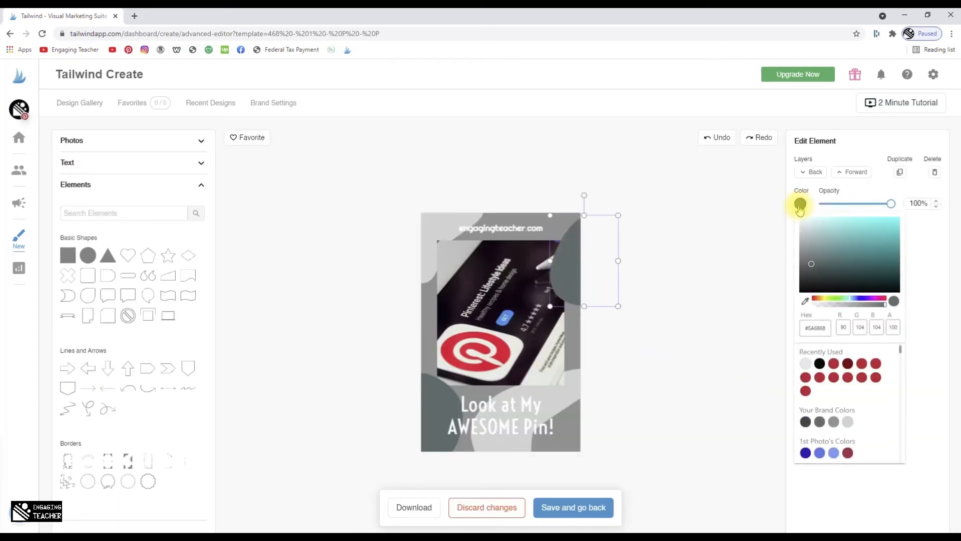
{"action": "left_click", "coordinate": [805, 423]}
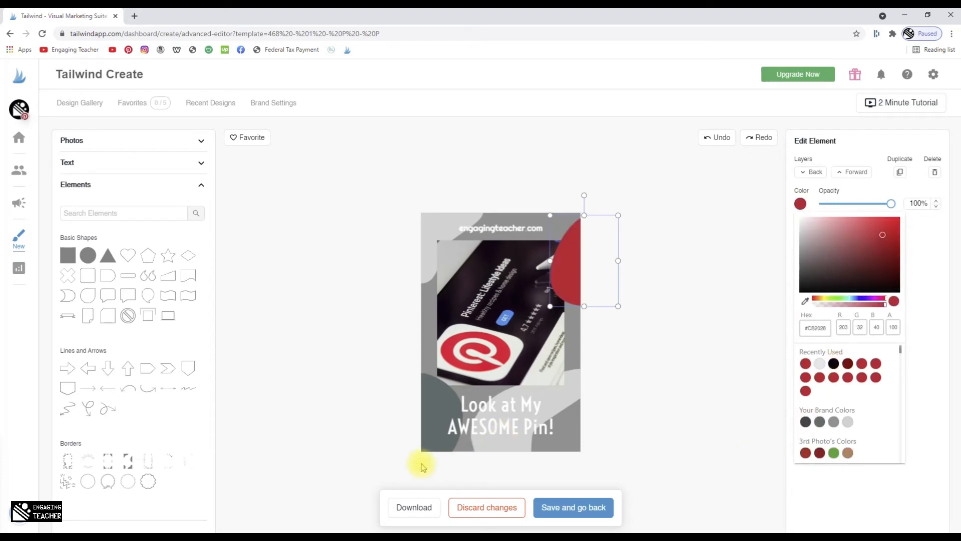
{"action": "left_click", "coordinate": [434, 440]}
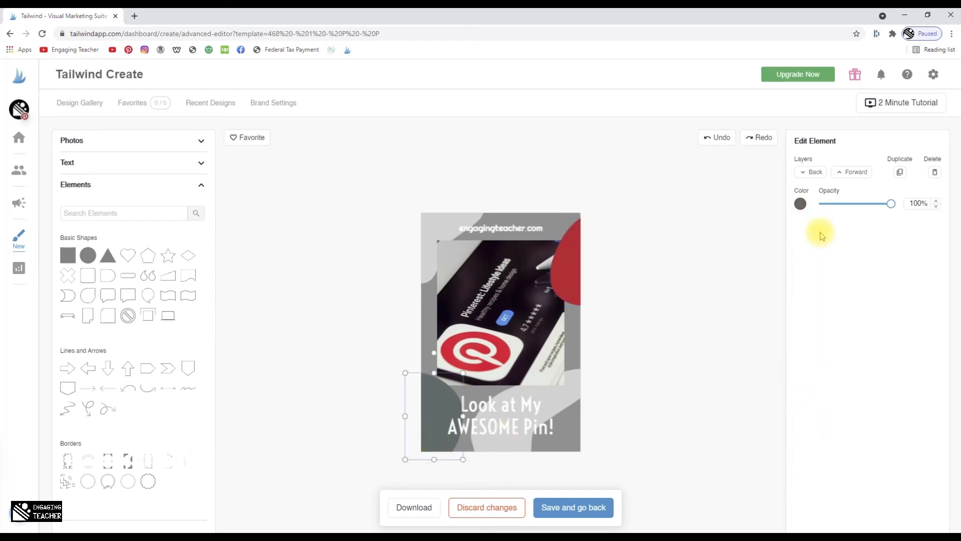
{"action": "left_click", "coordinate": [800, 204]}
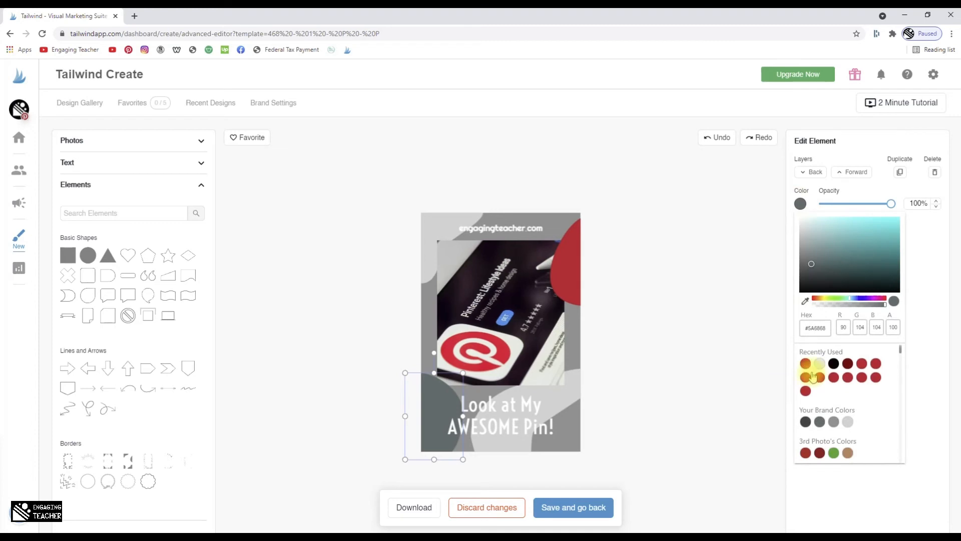
{"action": "left_click", "coordinate": [833, 364]}
Color the light gray shape in the pin's lower-right corner off-white #F3EDED
{"action": "left_click", "coordinate": [566, 431]}
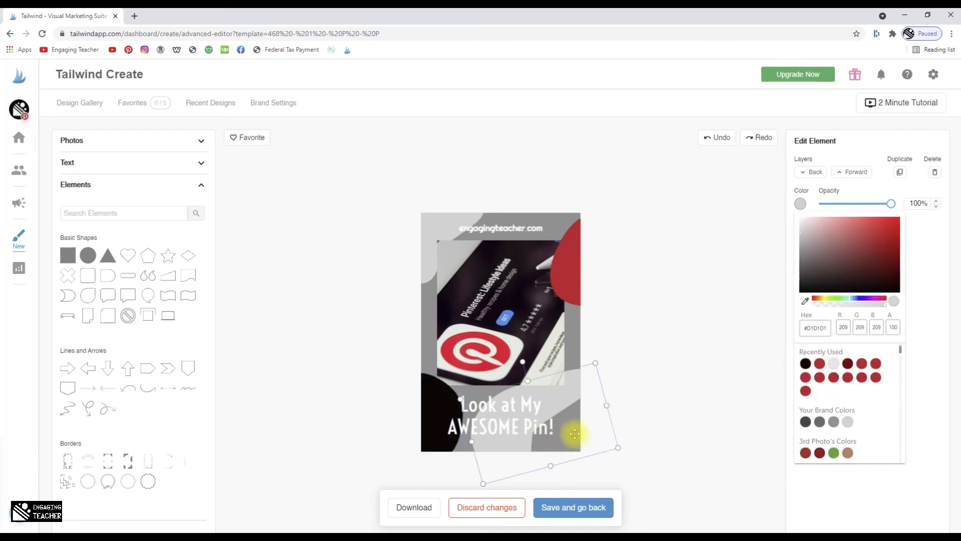
{"action": "left_click", "coordinate": [800, 204]}
{"action": "left_click_drag", "start_coordinate": [807, 226], "coordinate": [800, 215]}
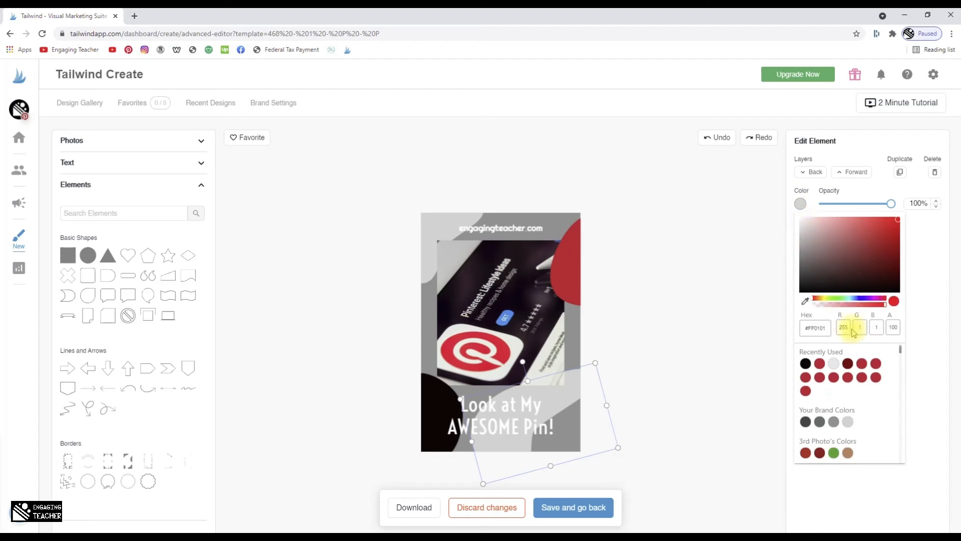
{"action": "left_click", "coordinate": [803, 224]}
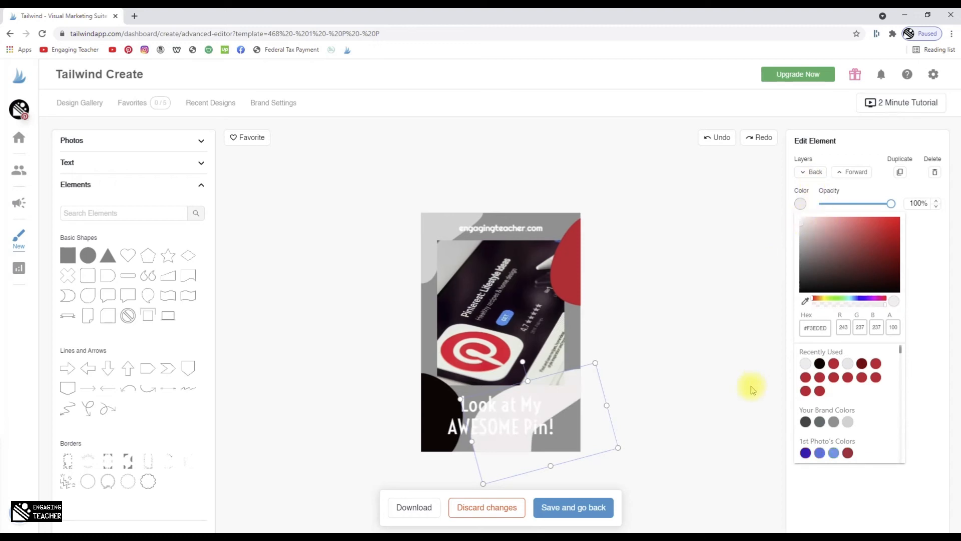
Try a black #0A0101 "Look at My AWESOME Pin!" headline moved to the pin's right edge, and discard the edits
{"action": "left_click", "coordinate": [684, 414]}
{"action": "left_click", "coordinate": [521, 415]}
{"action": "left_click", "coordinate": [935, 274]}
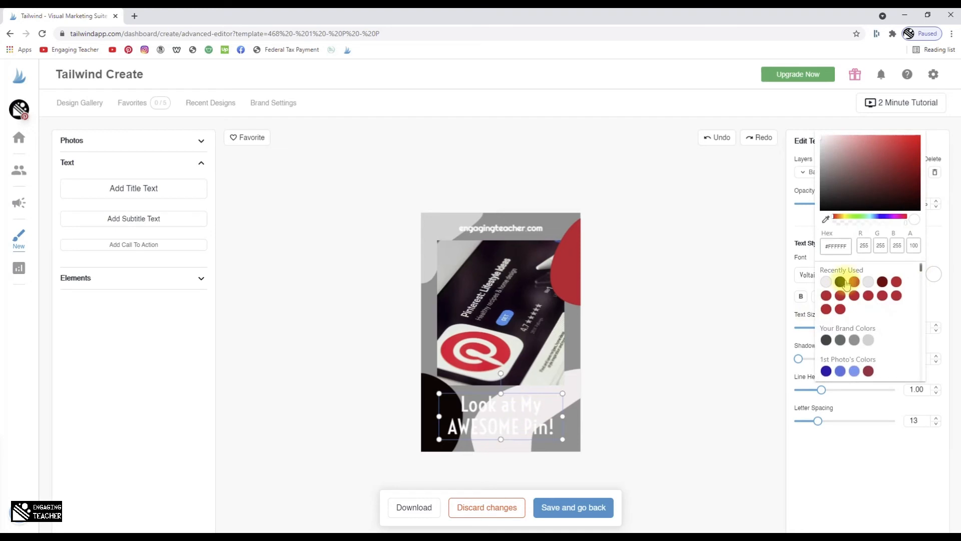
{"action": "left_click", "coordinate": [842, 282]}
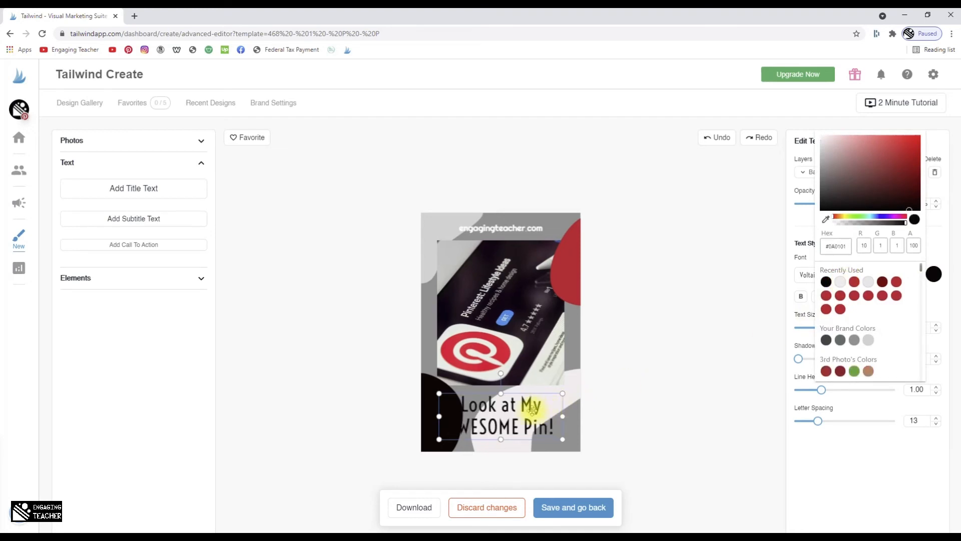
{"action": "left_click_drag", "start_coordinate": [528, 407], "coordinate": [548, 410]}
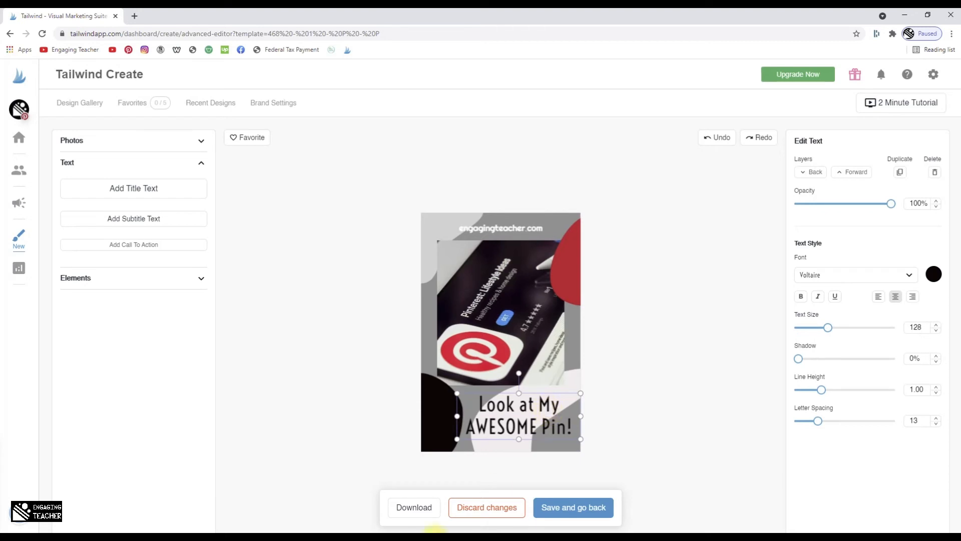
{"action": "left_click", "coordinate": [485, 516]}
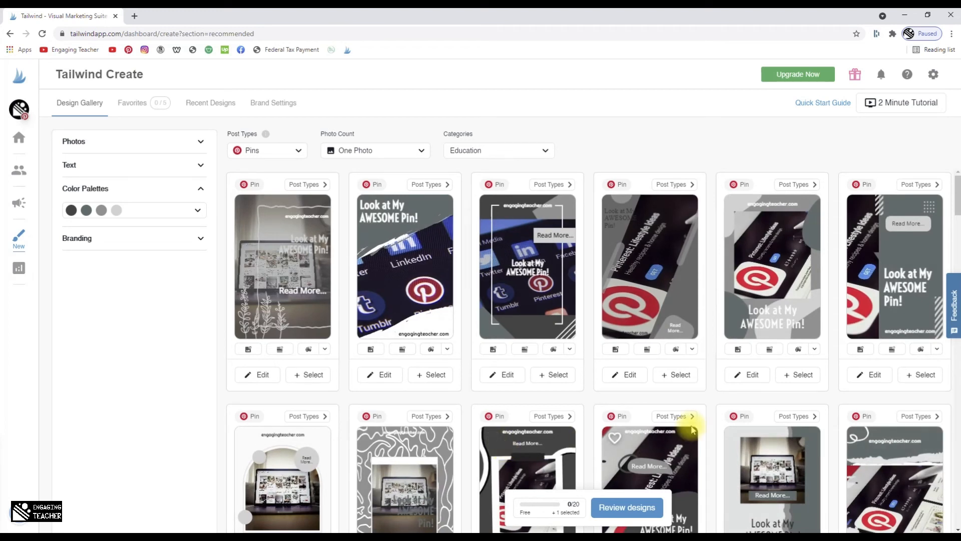
Review the selected design, send it to the Publisher for scheduling and start the guided scheduling demo
{"action": "left_click", "coordinate": [639, 515]}
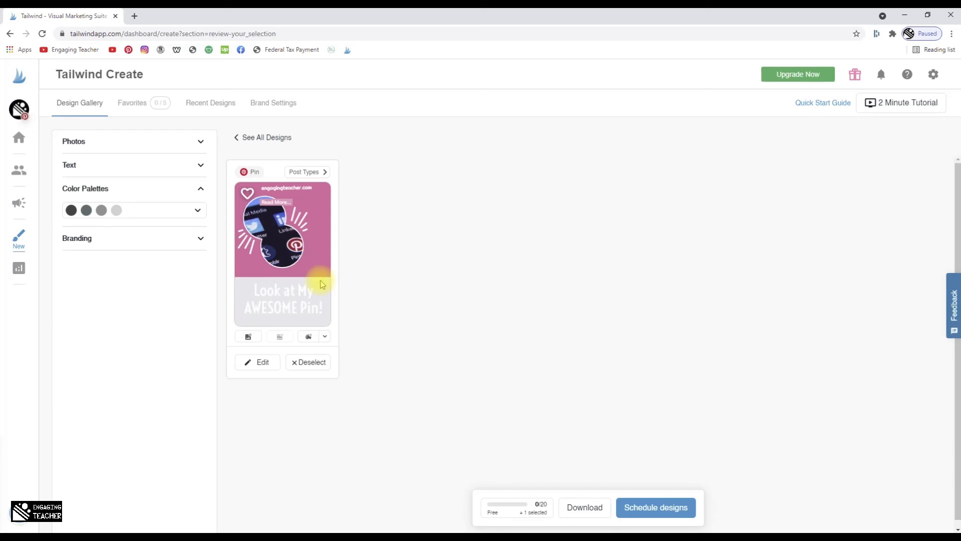
{"action": "left_click", "coordinate": [668, 514]}
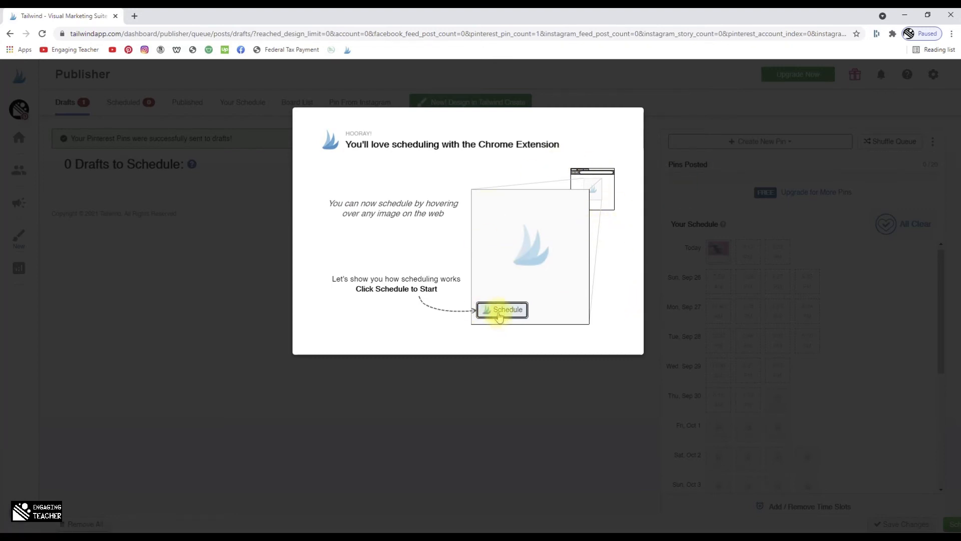
{"action": "left_click", "coordinate": [499, 314]}
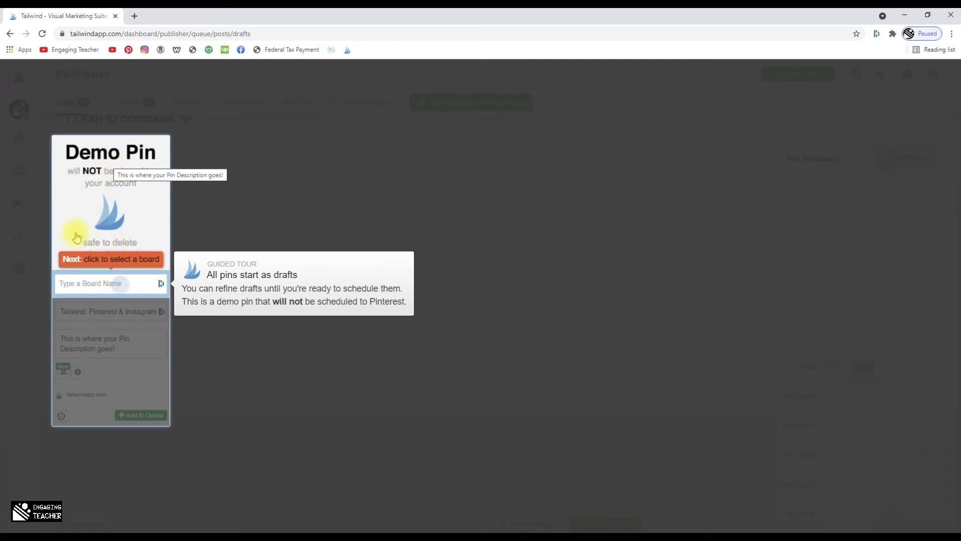
Assign the Engaging Teacher Blog board to the demo pin, dismissing the autofill notice
{"action": "left_click", "coordinate": [103, 287]}
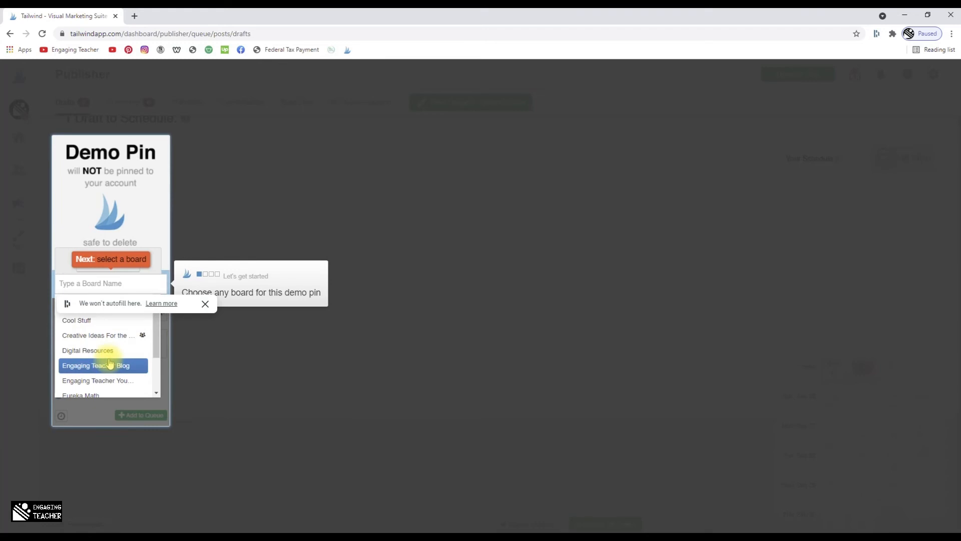
{"action": "left_click", "coordinate": [206, 303]}
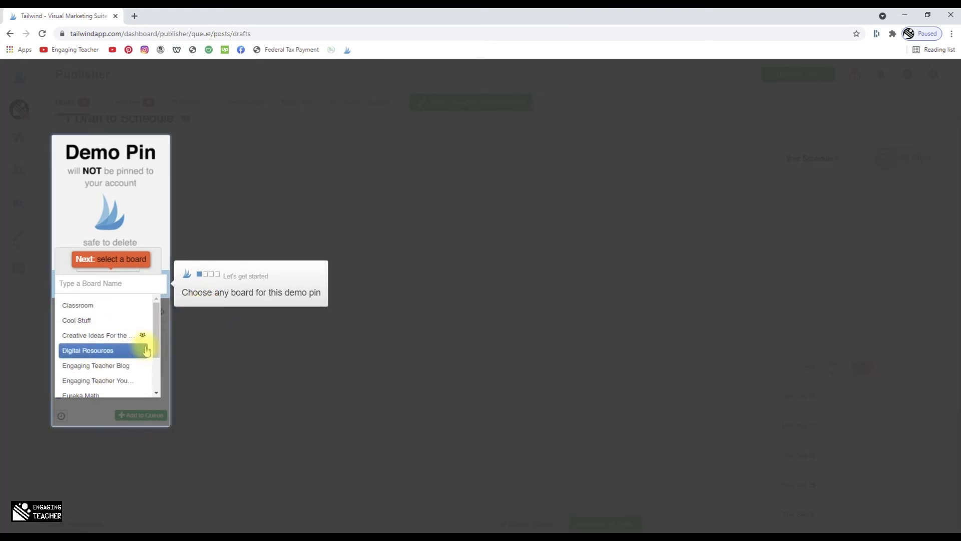
{"action": "left_click_drag", "start_coordinate": [153, 333], "coordinate": [157, 357]}
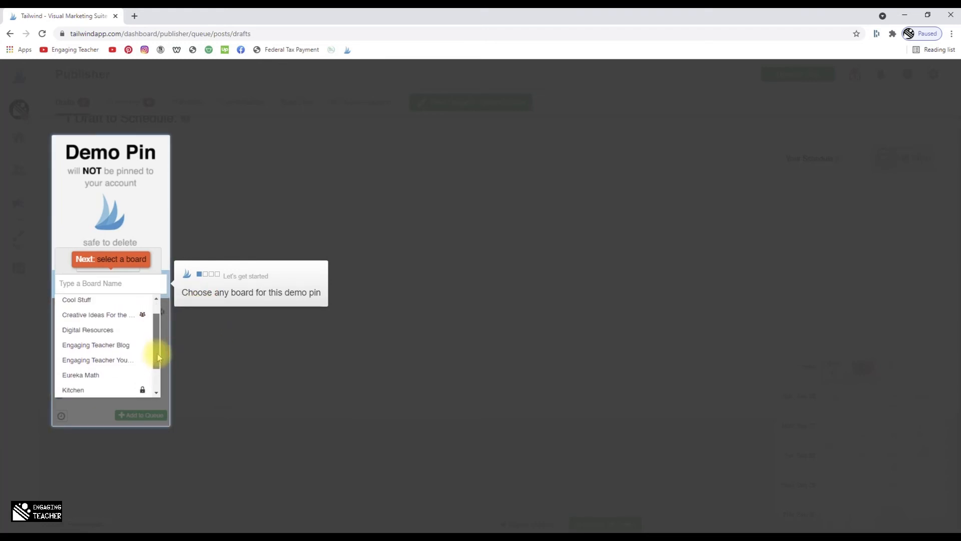
{"action": "left_click", "coordinate": [134, 346]}
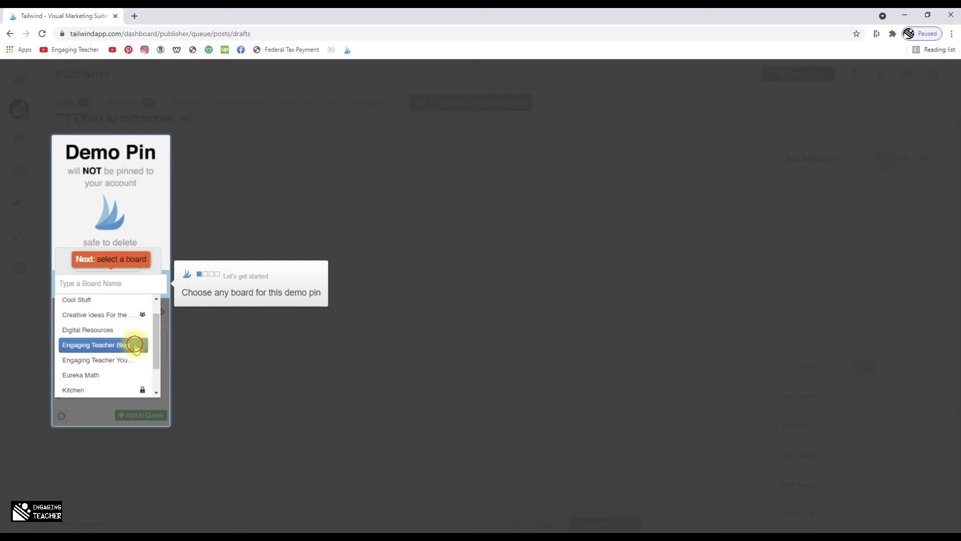
{"action": "left_click", "coordinate": [81, 357]}
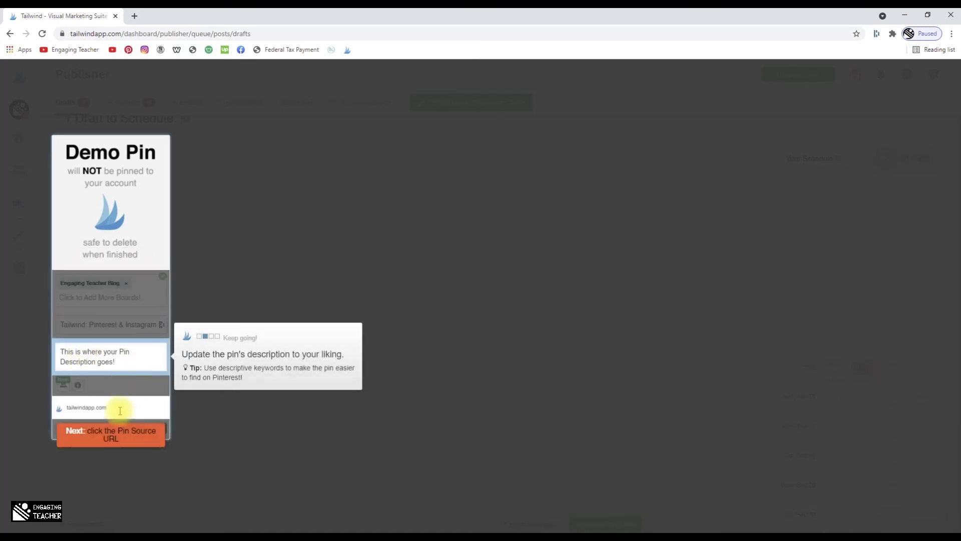
{"action": "left_click", "coordinate": [115, 409]}
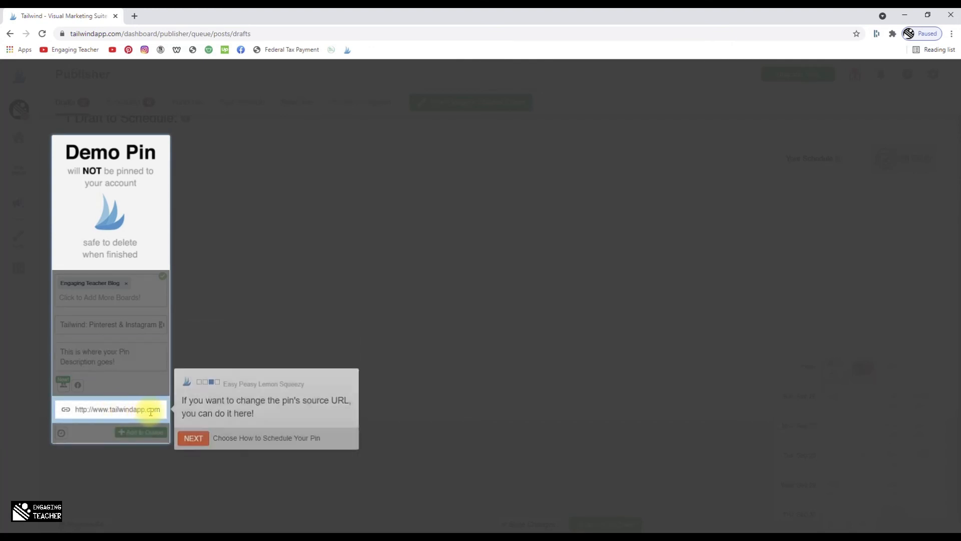
{"action": "left_click_drag", "start_coordinate": [159, 409], "coordinate": [110, 415]}
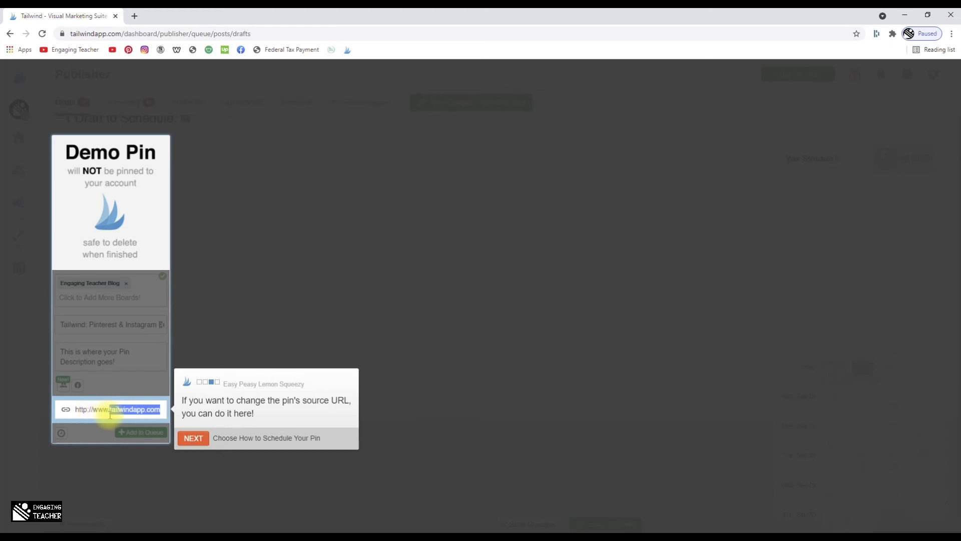
{"action": "type", "text": "enga"}
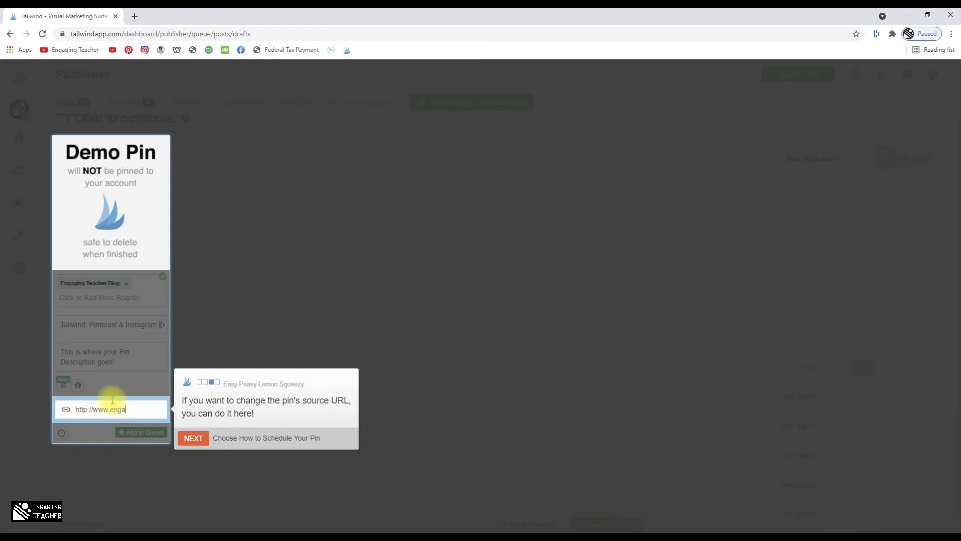
{"action": "type", "text": "gingt"}
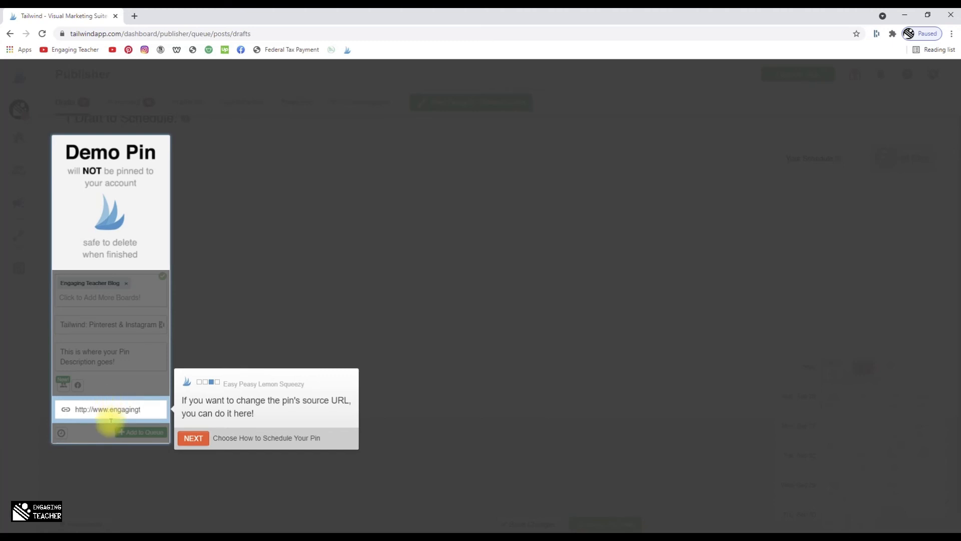
{"action": "type", "text": "eacher.com"}
{"action": "left_click", "coordinate": [194, 438]}
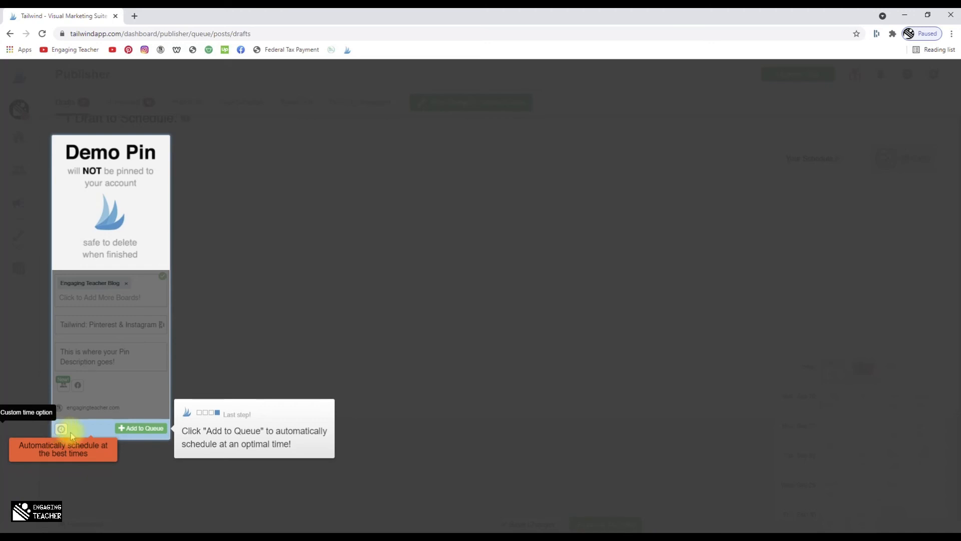
Add the demo pin to the queue, go through the schedule introduction, and dismiss the closing checklist and welcome bonus offer
{"action": "left_click", "coordinate": [152, 430]}
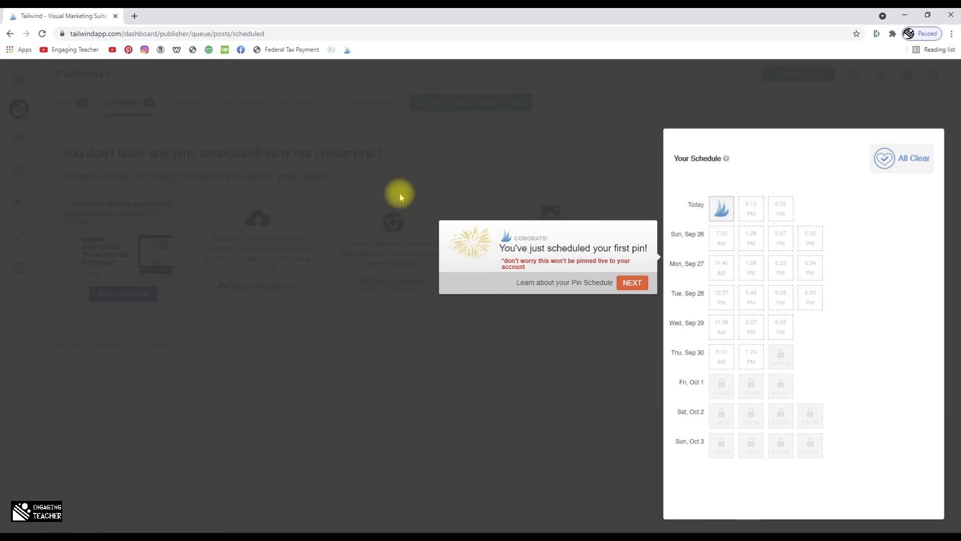
{"action": "left_click", "coordinate": [633, 283]}
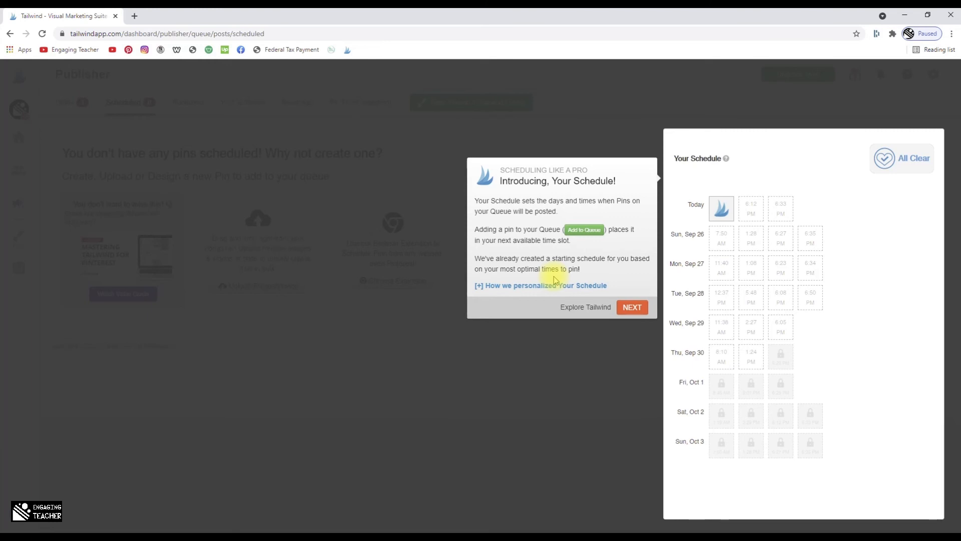
{"action": "left_click", "coordinate": [631, 308]}
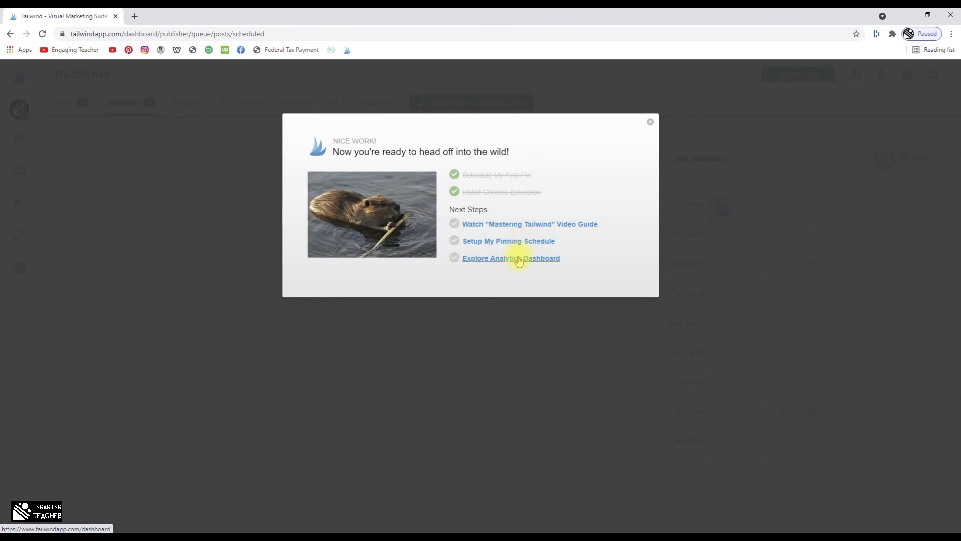
{"action": "left_click", "coordinate": [650, 125]}
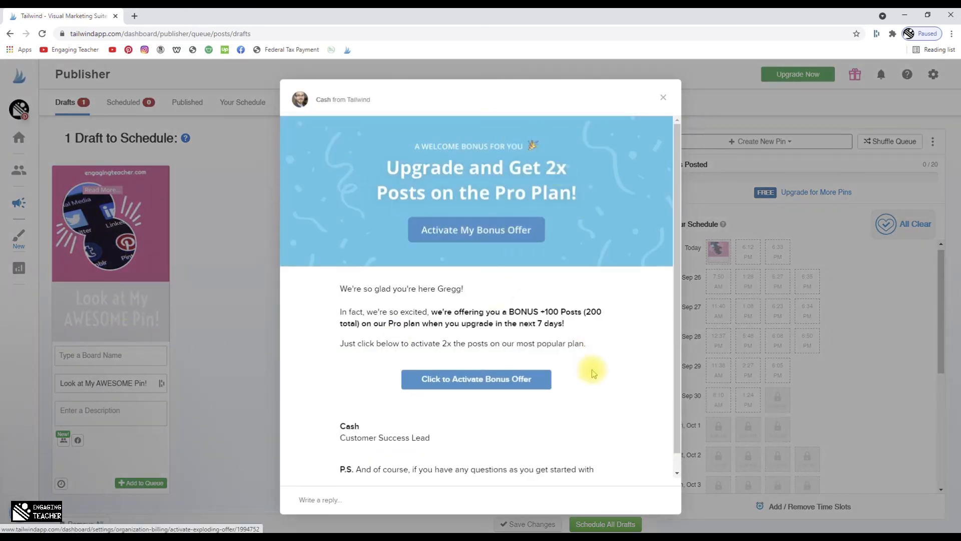
{"action": "left_click", "coordinate": [665, 99]}
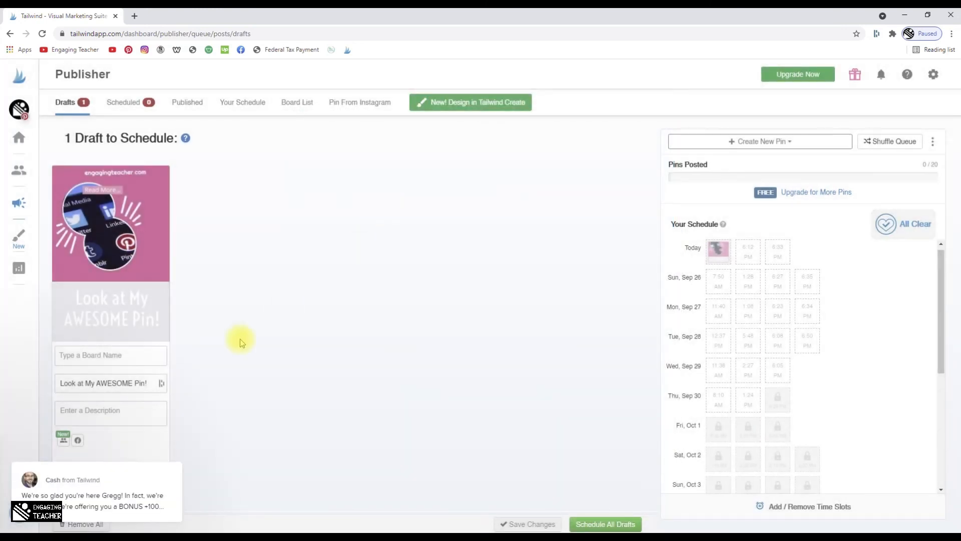
Look through the draft pin's available boards without assigning one, check its description field, and clear the bonus offer notification
{"action": "left_click", "coordinate": [95, 357]}
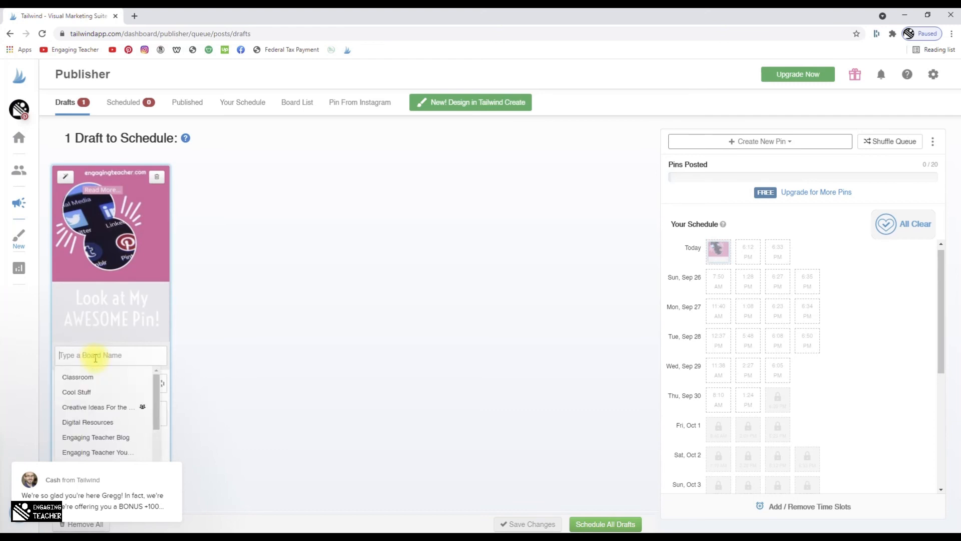
{"action": "left_click_drag", "start_coordinate": [156, 414], "coordinate": [158, 432]}
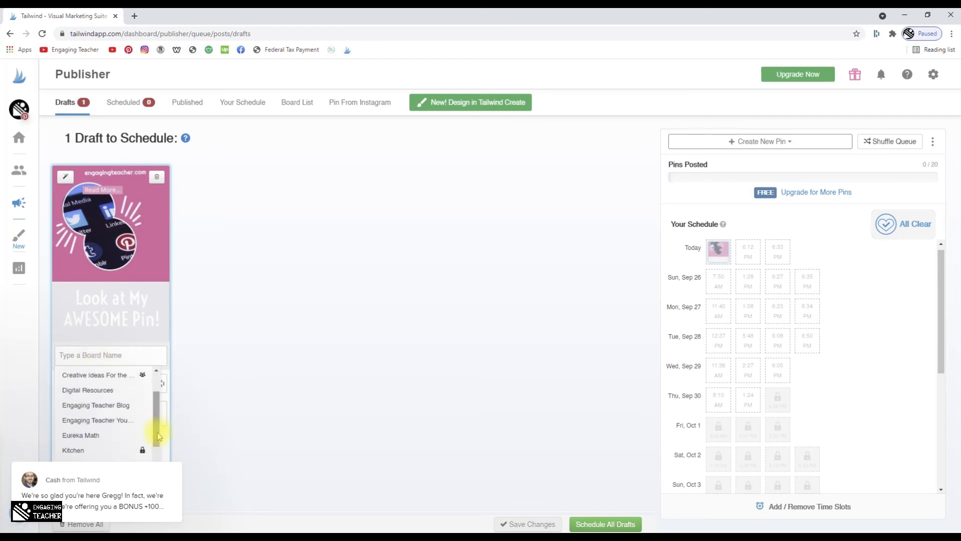
{"action": "left_click", "coordinate": [279, 408]}
{"action": "left_click", "coordinate": [138, 412]}
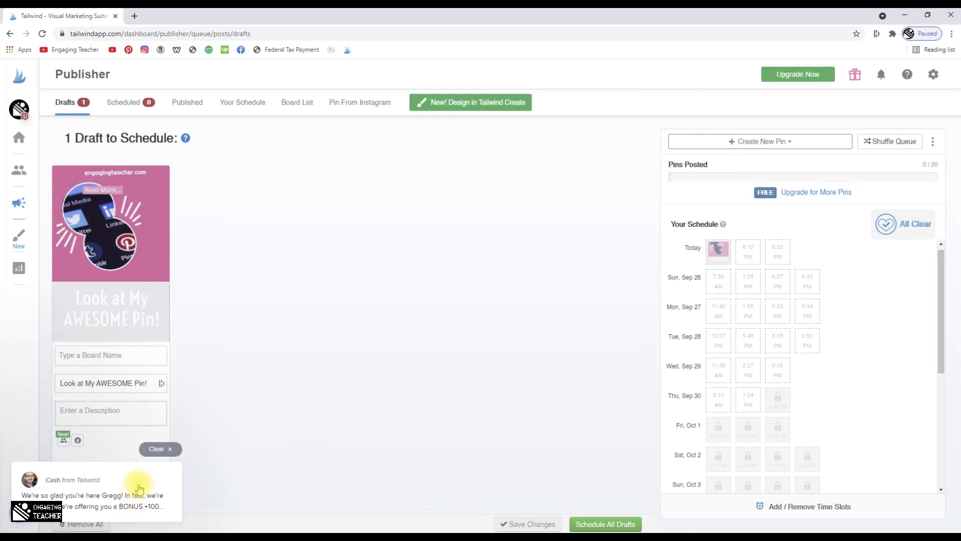
{"action": "left_click", "coordinate": [171, 449]}
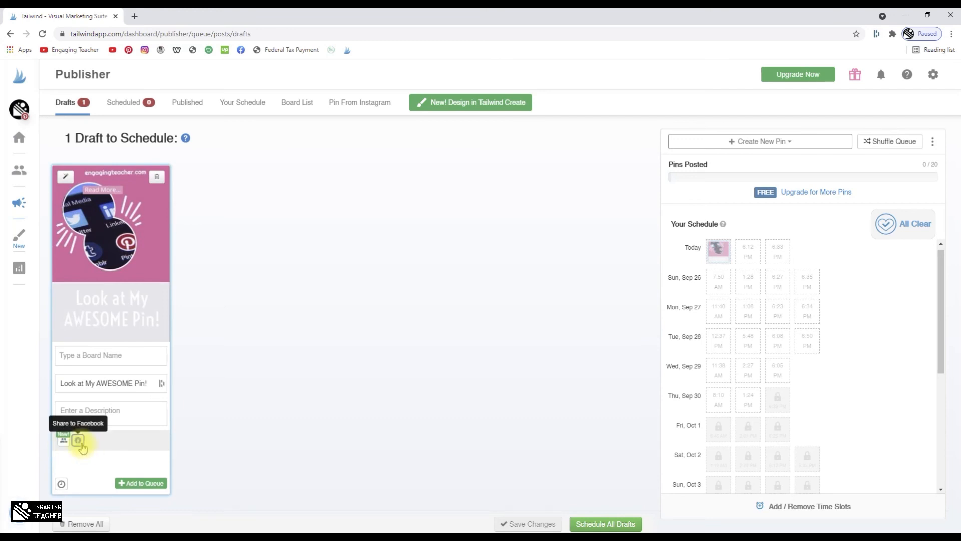
Try to schedule the draft pin for a custom morning time on September 26, 2021, and add it to the queue
{"action": "left_click", "coordinate": [60, 484]}
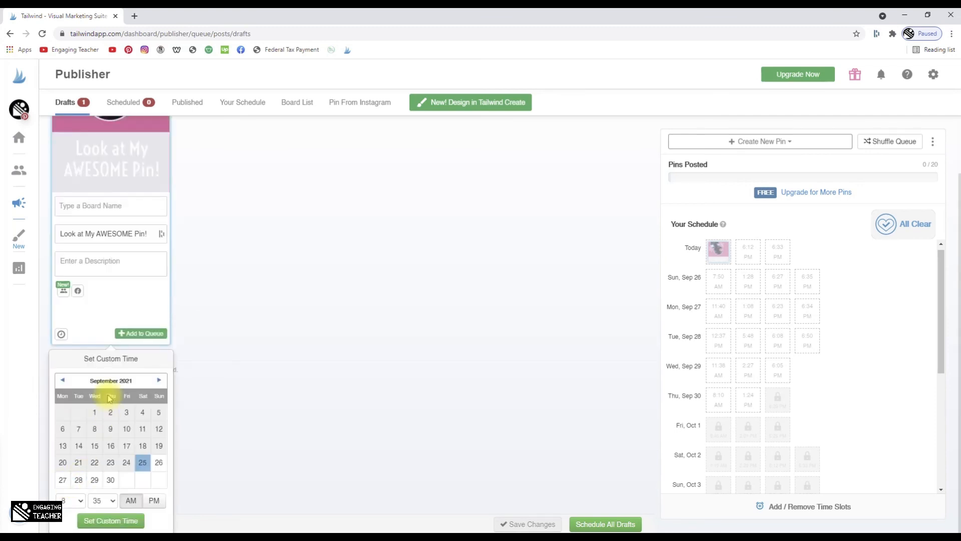
{"action": "left_click", "coordinate": [159, 464]}
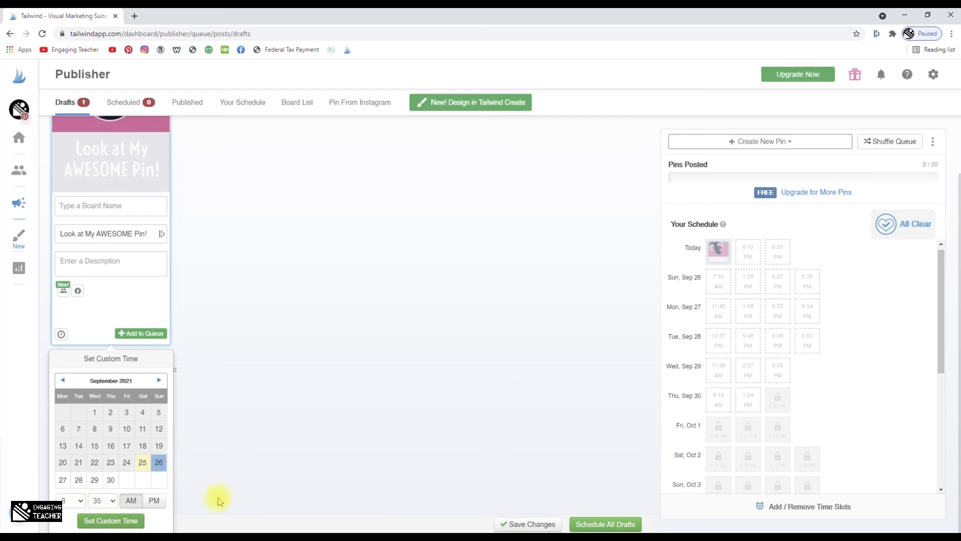
{"action": "left_click", "coordinate": [123, 521]}
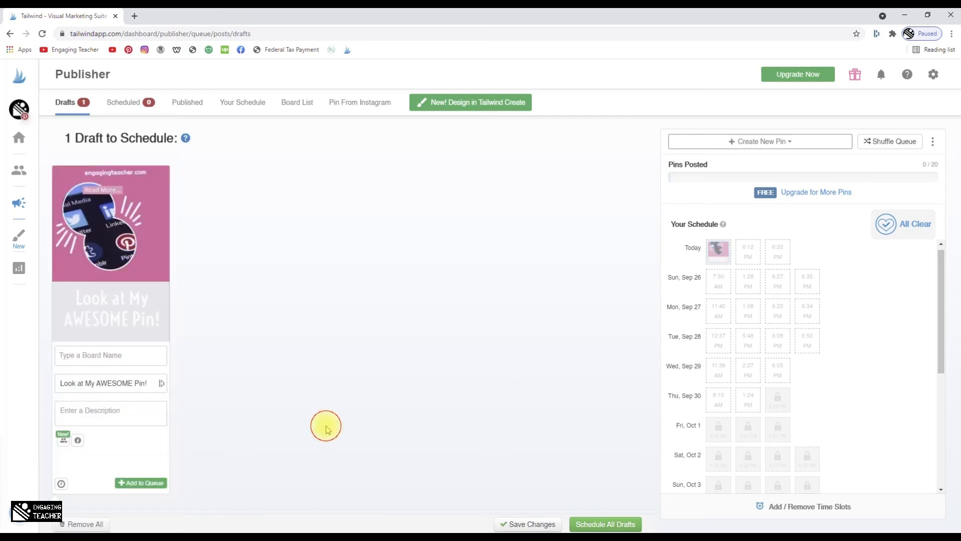
{"action": "left_click", "coordinate": [141, 483]}
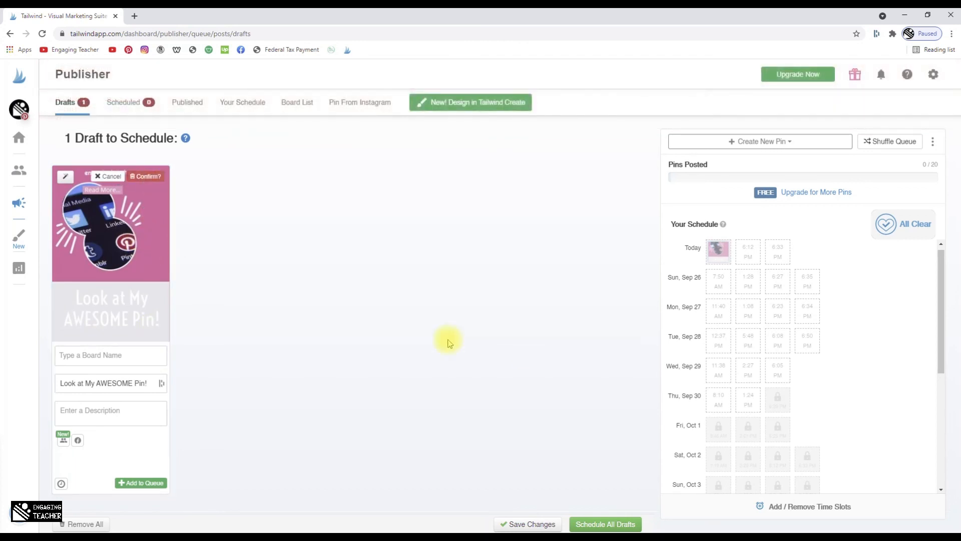
Delete the "Look at My AWESOME Pin!" draft from the Publisher
{"action": "left_click", "coordinate": [152, 177]}
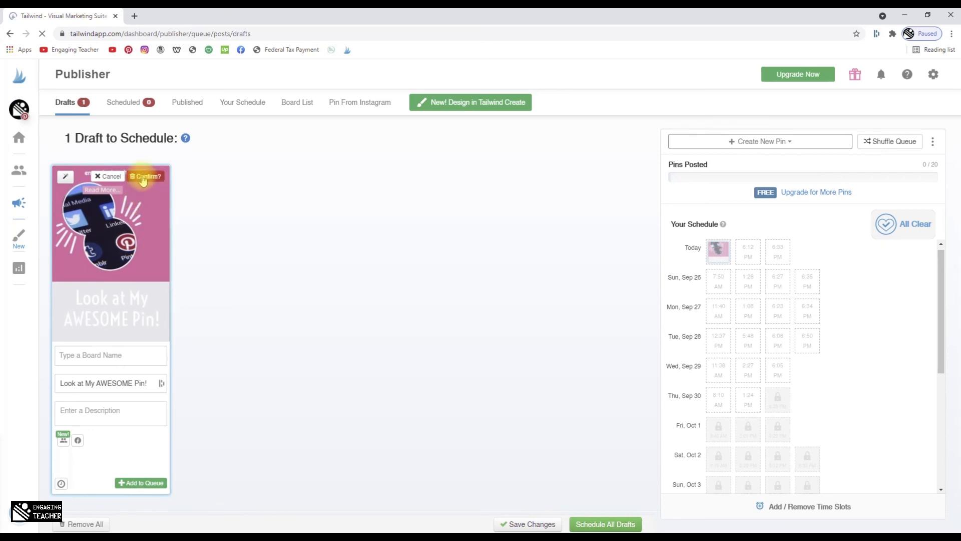
{"action": "left_click", "coordinate": [144, 178]}
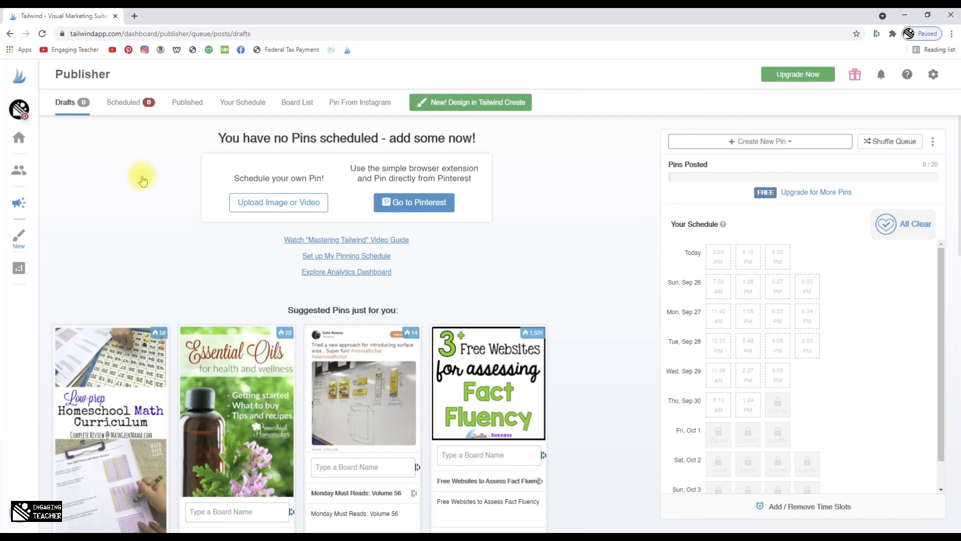
Open the plan upgrade options and compare what the annual Free, Pro, Advanced and Max plans include
{"action": "left_click", "coordinate": [799, 75]}
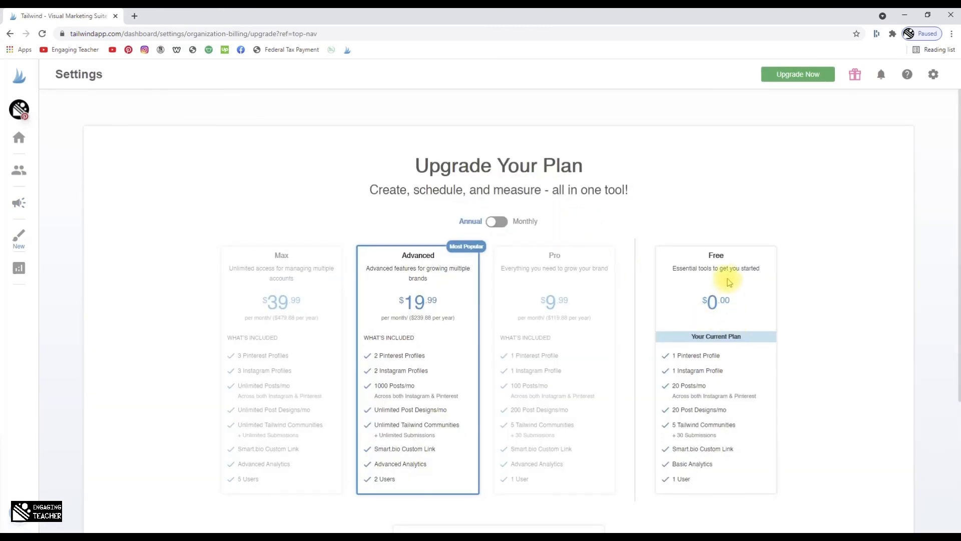
{"action": "scroll", "coordinate": [729, 282], "scroll_direction": "down", "scroll_amount": 2}
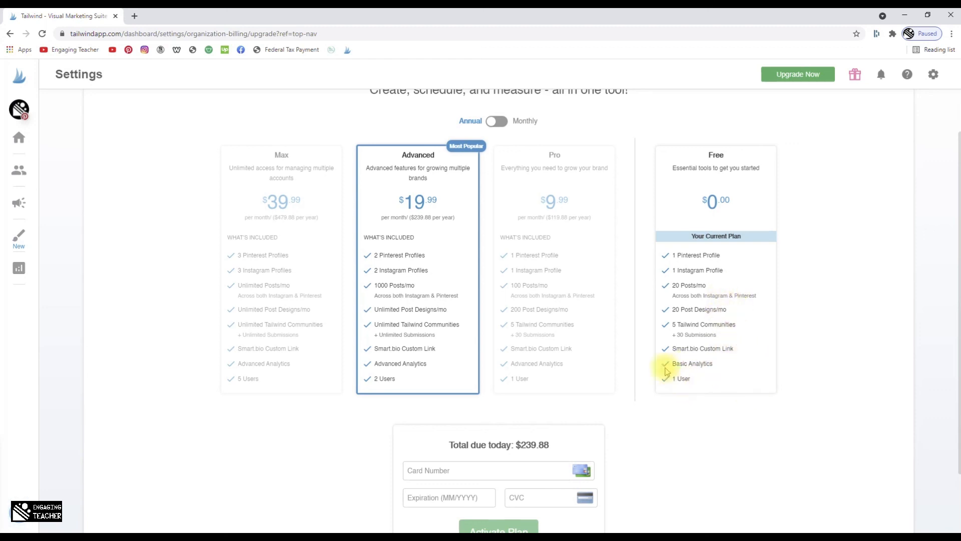
{"action": "left_click", "coordinate": [573, 292]}
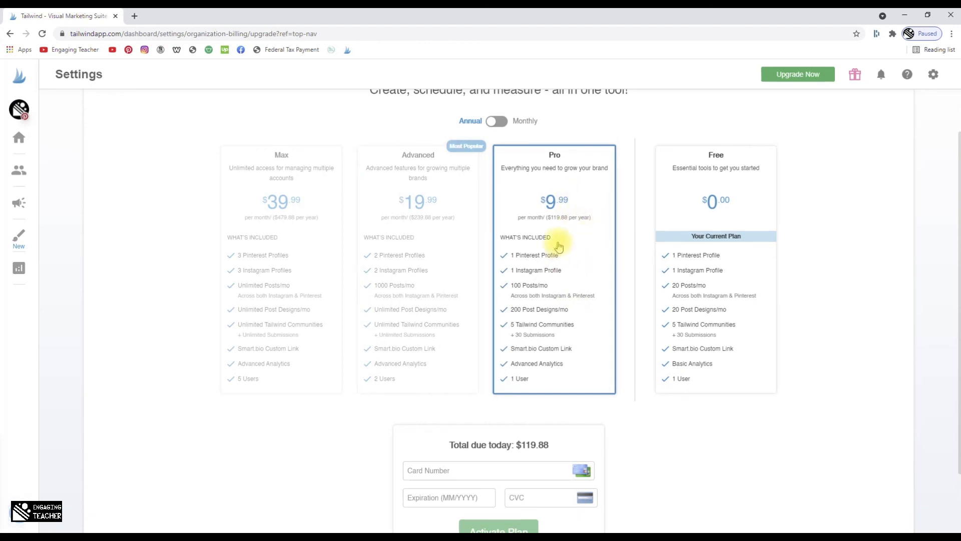
{"action": "left_click", "coordinate": [413, 313]}
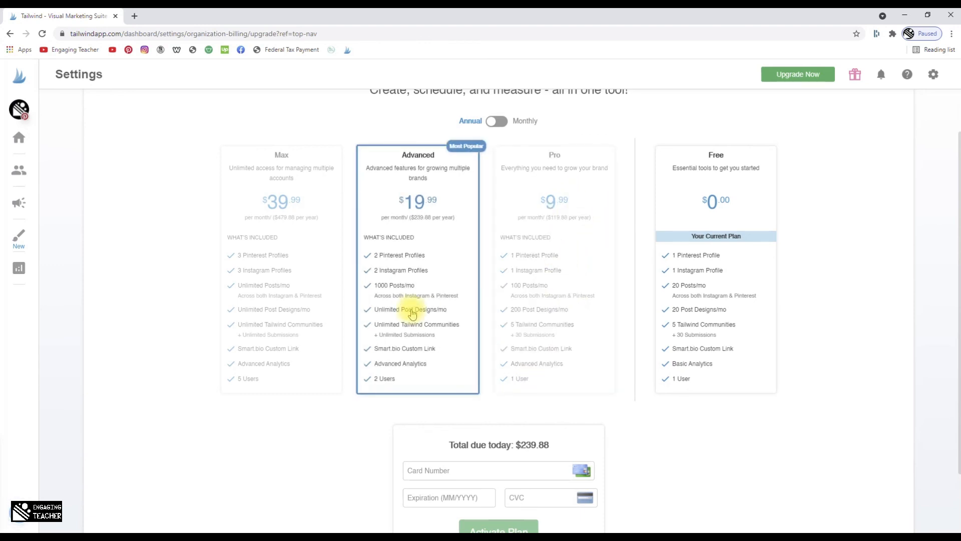
{"action": "left_click", "coordinate": [276, 286]}
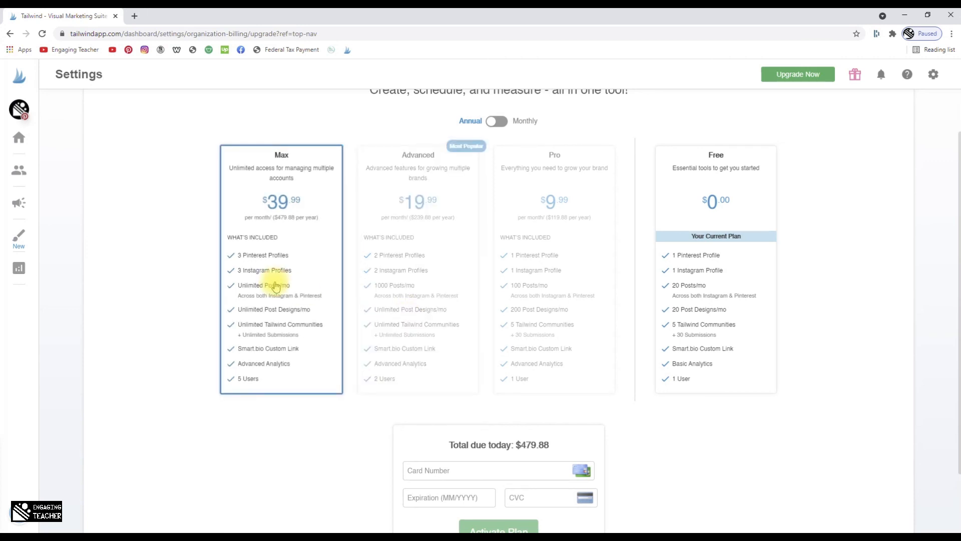
{"action": "left_click", "coordinate": [557, 311]}
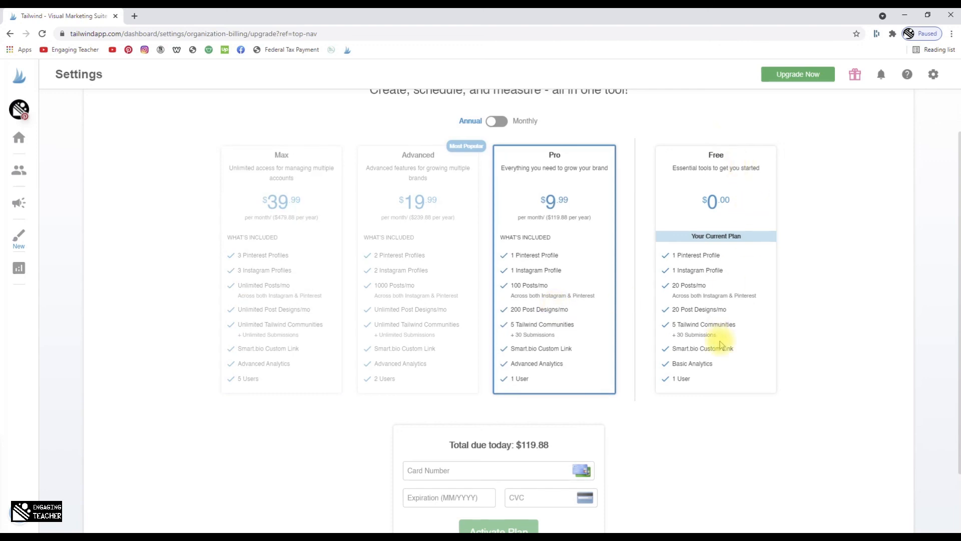
{"action": "scroll", "coordinate": [657, 256], "scroll_direction": "up", "scroll_amount": 2}
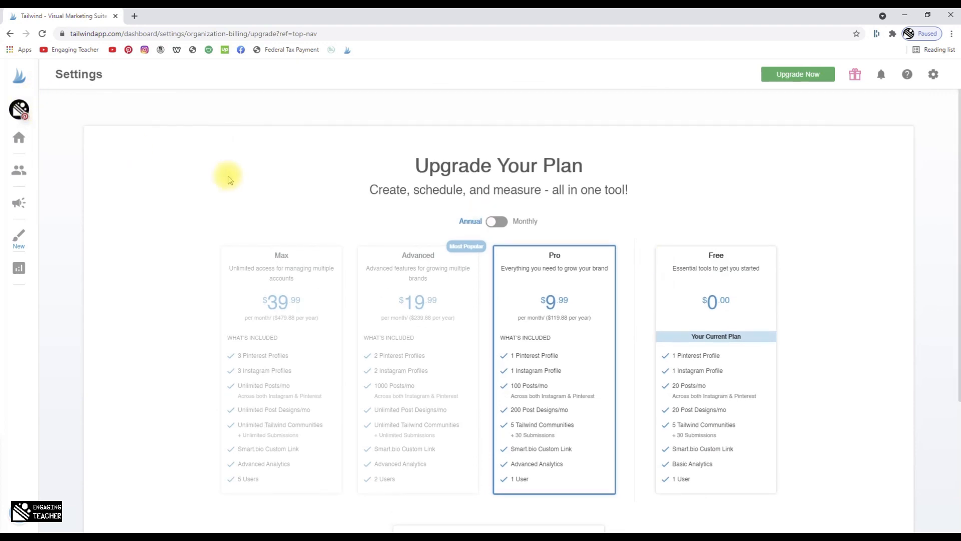
View the weekly dashboard overview and the Communities section
{"action": "left_click", "coordinate": [20, 145]}
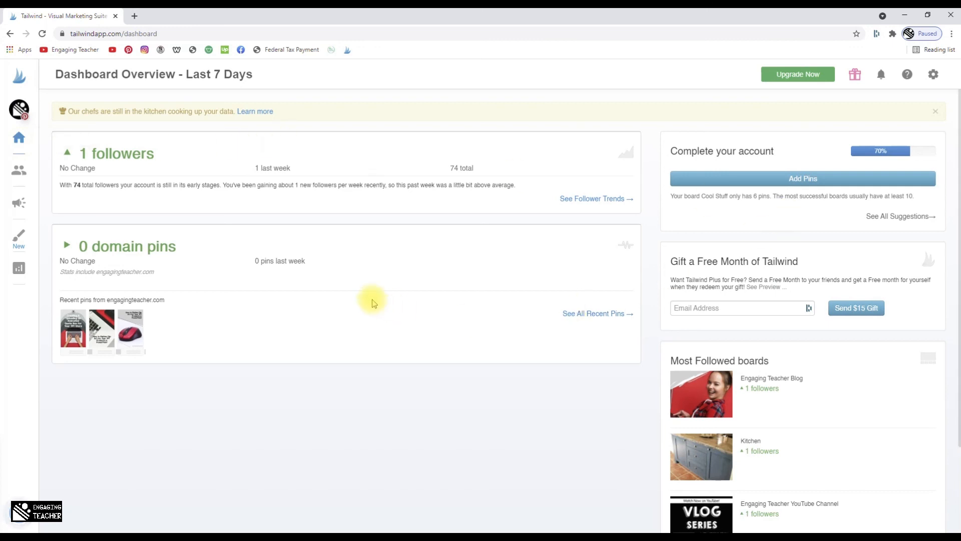
{"action": "left_click", "coordinate": [17, 174]}
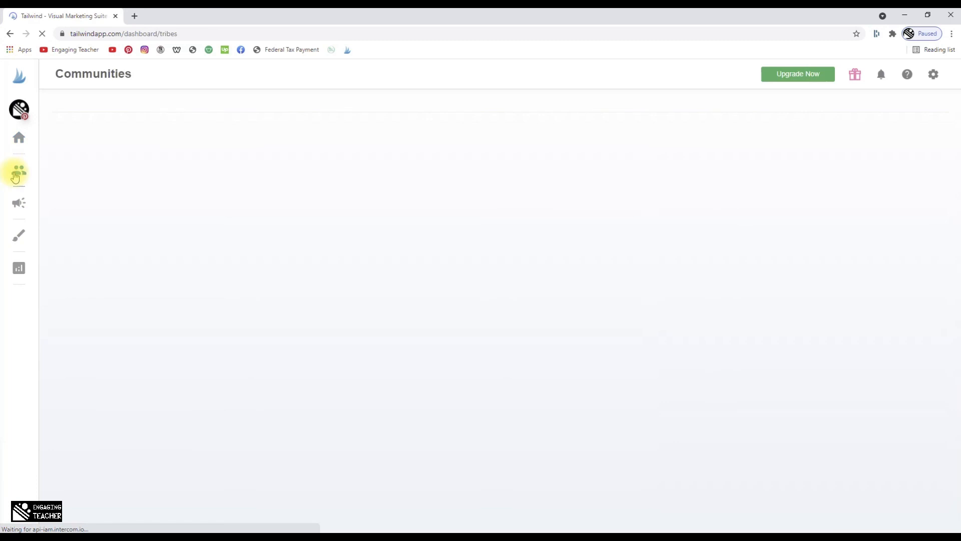
Add the suggested 2:04 PM time slot on Wednesday to the weekly pinning schedule in the Publisher
{"action": "left_click", "coordinate": [19, 207]}
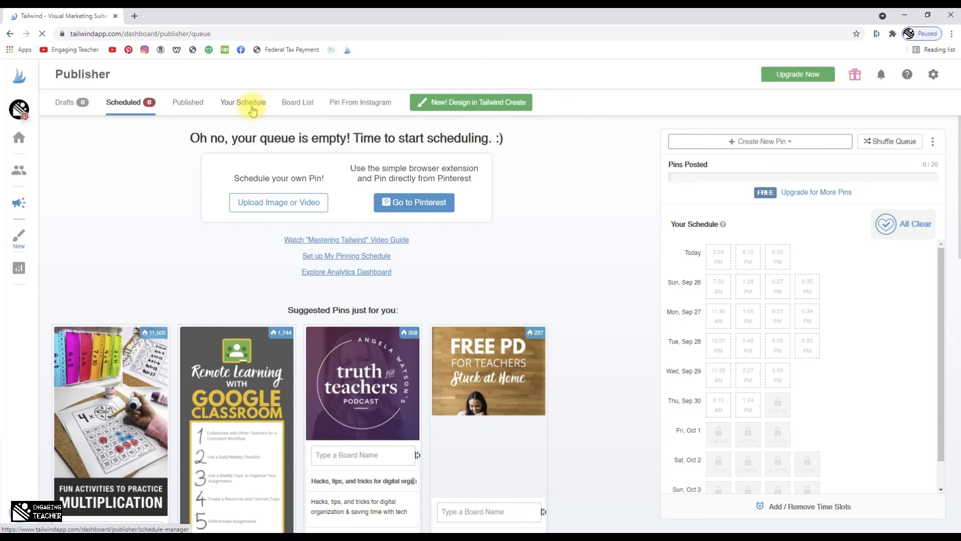
{"action": "left_click", "coordinate": [252, 109]}
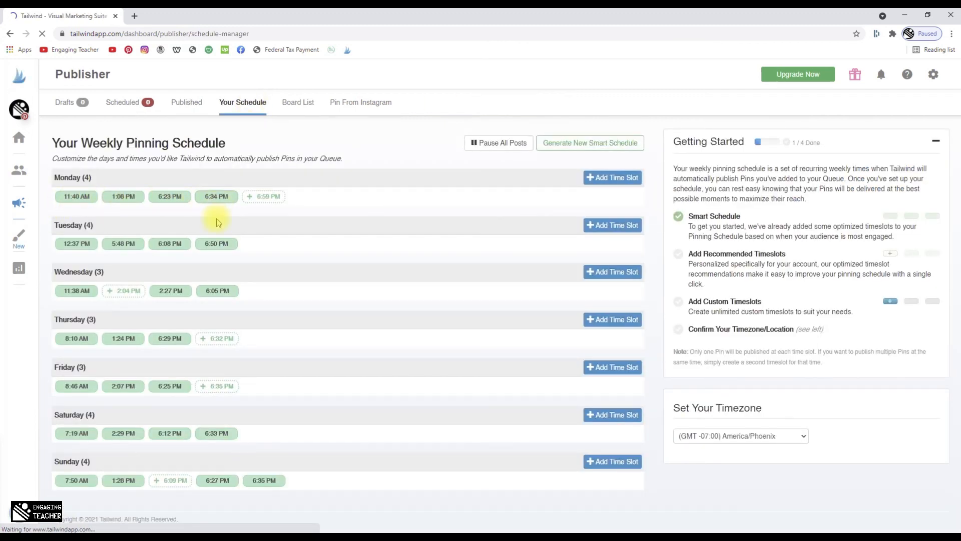
{"action": "left_click", "coordinate": [127, 296]}
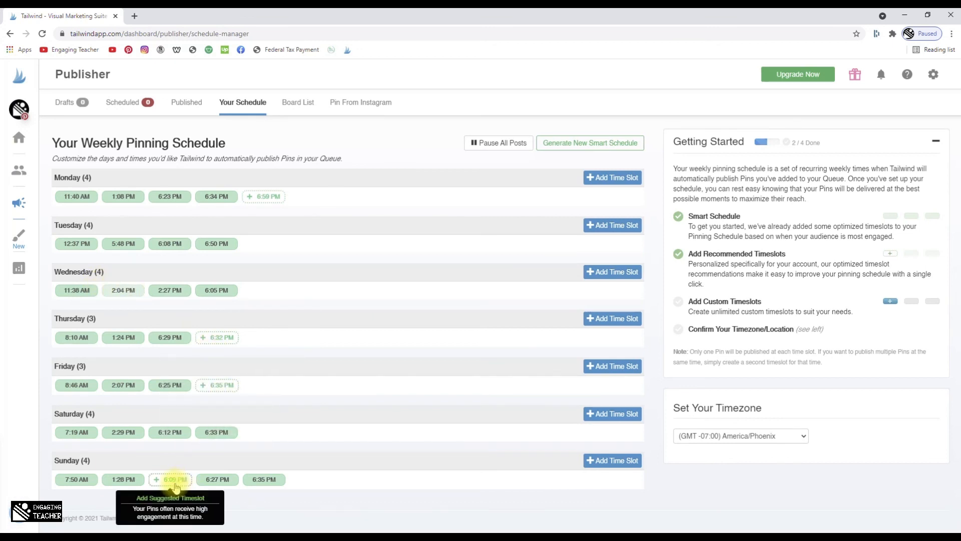
Open Tailwind Create and dismiss its welcome message
{"action": "left_click", "coordinate": [18, 237]}
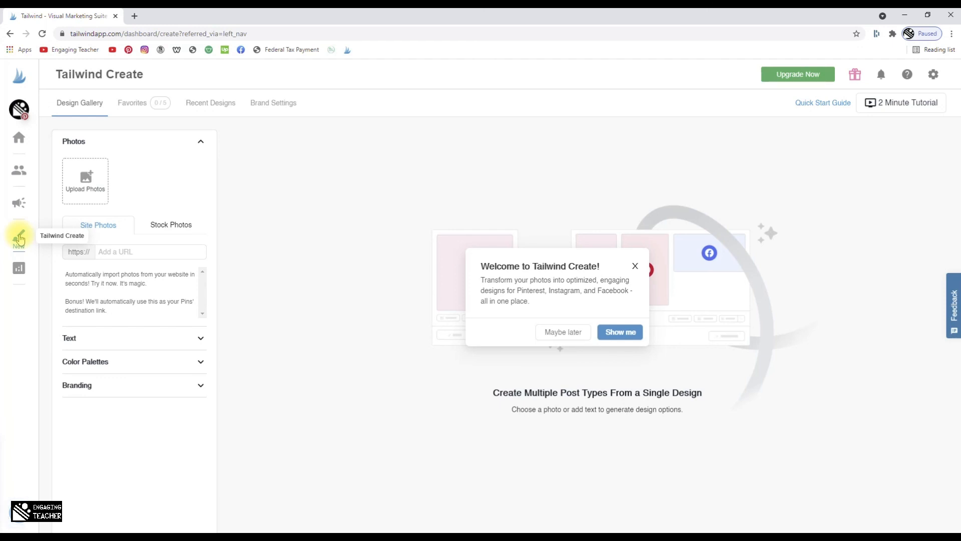
{"action": "left_click", "coordinate": [636, 268]}
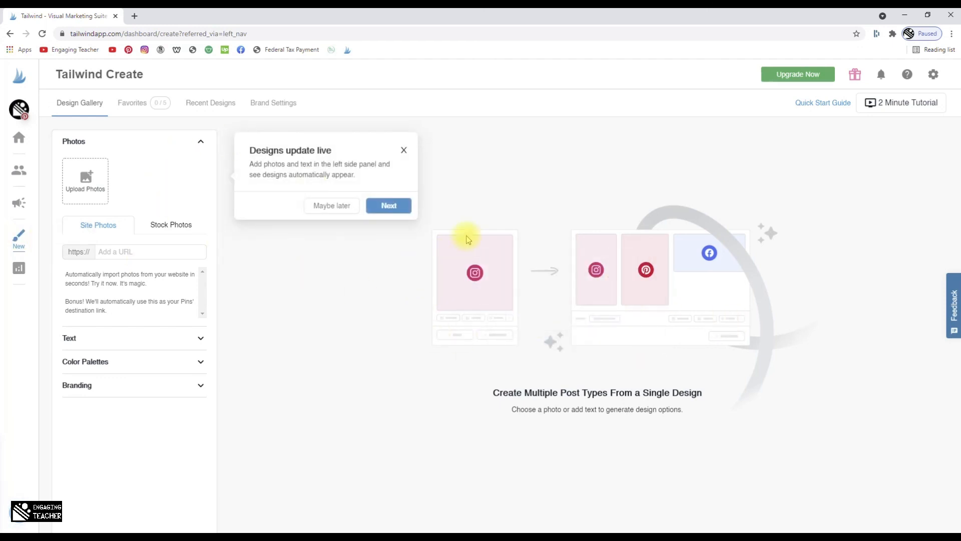
Review the profile performance charts and engagement scores in Insights, and return to the weekly summary
{"action": "left_click", "coordinate": [19, 275]}
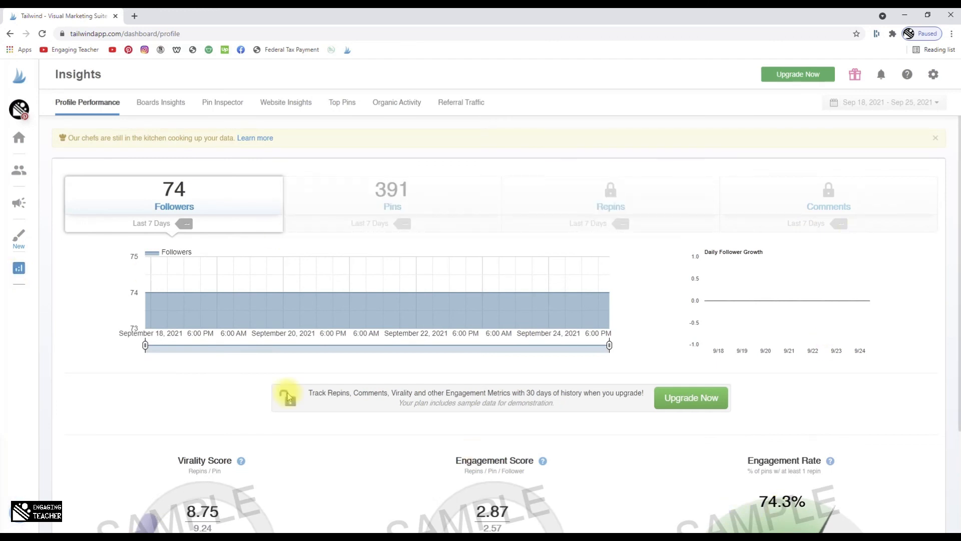
{"action": "scroll", "coordinate": [249, 369], "scroll_direction": "down", "scroll_amount": 3}
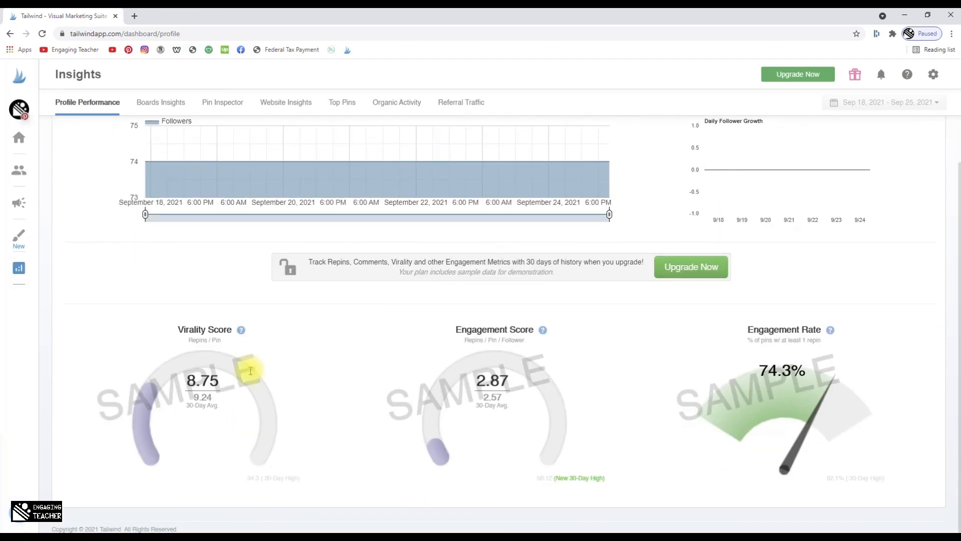
{"action": "scroll", "coordinate": [249, 369], "scroll_direction": "up", "scroll_amount": 3}
{"action": "left_click", "coordinate": [20, 141]}
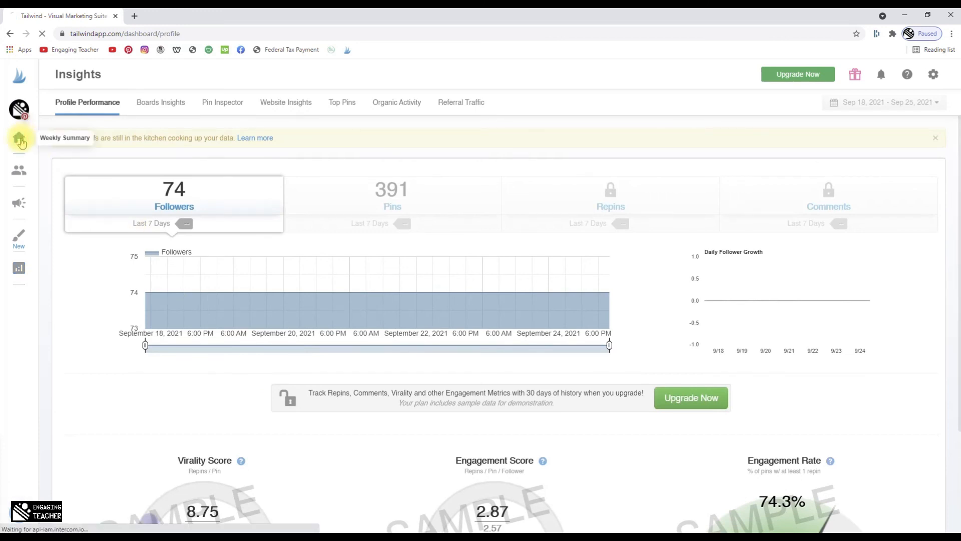